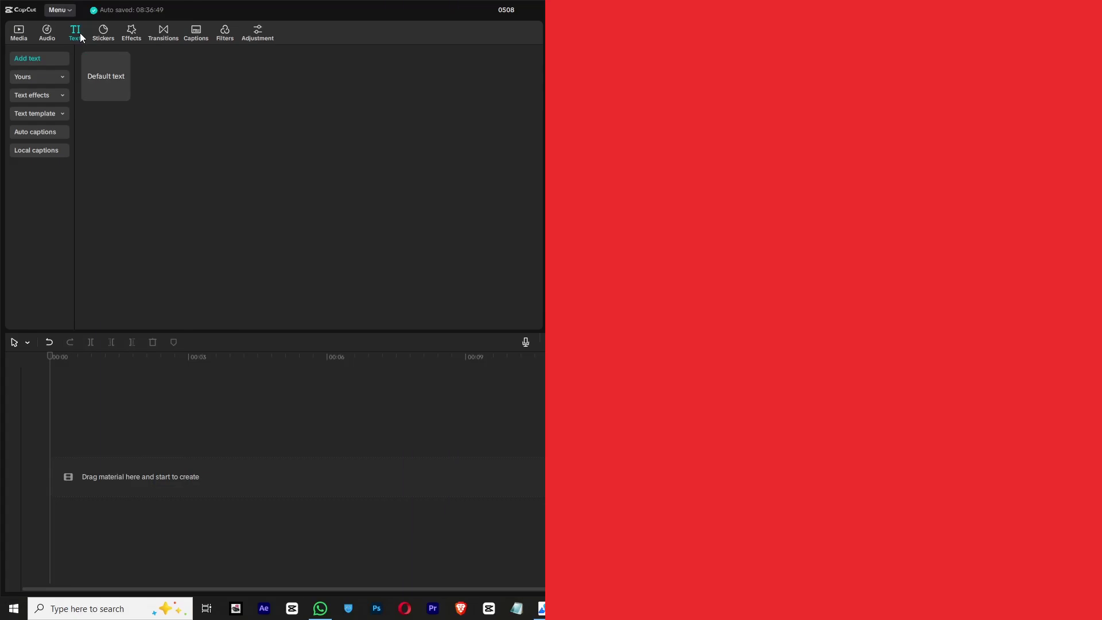
Add a default text clip to the timeline and replace its wording with a solid black square symbol (■).
left_click_drag(106, 75, 106, 445)
triple_click(600, 89)
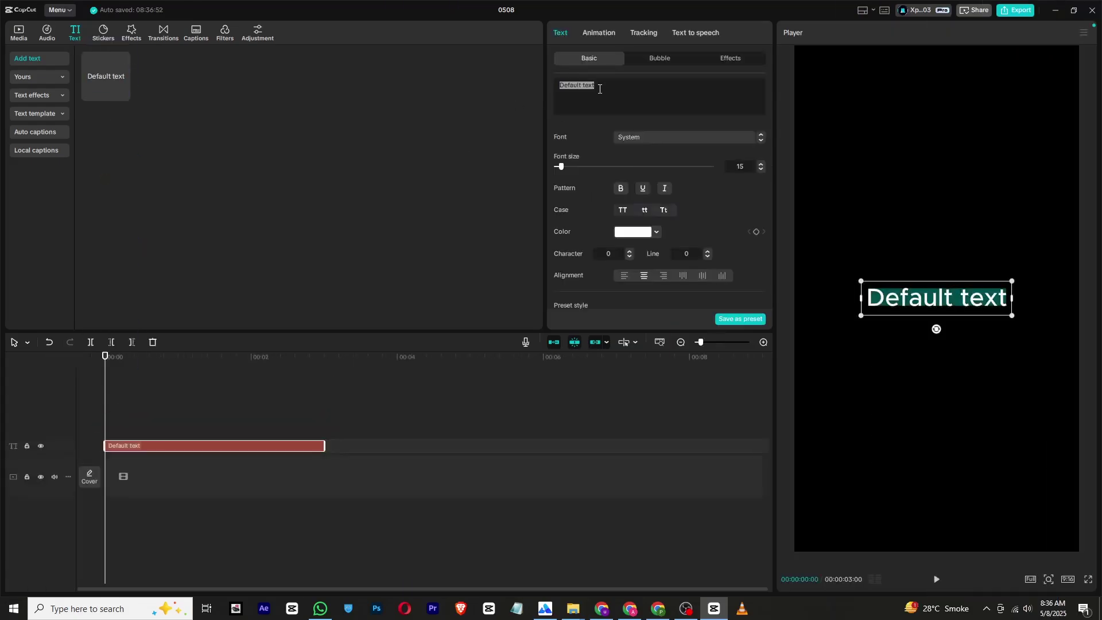
key("super+period")
left_click(623, 131)
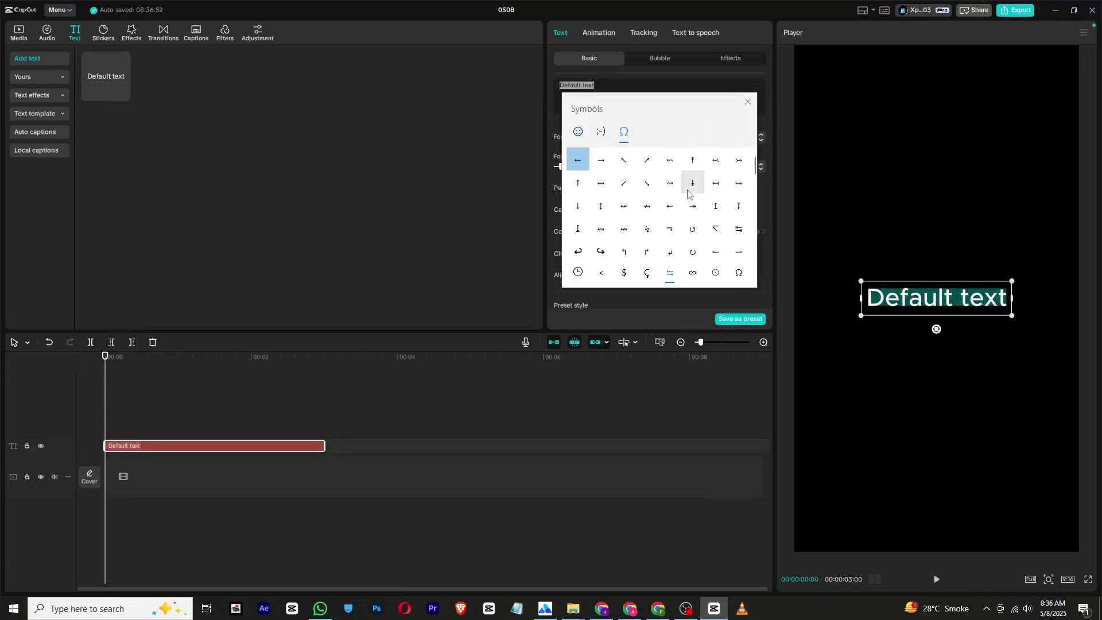
scroll(699, 220, "down", 5)
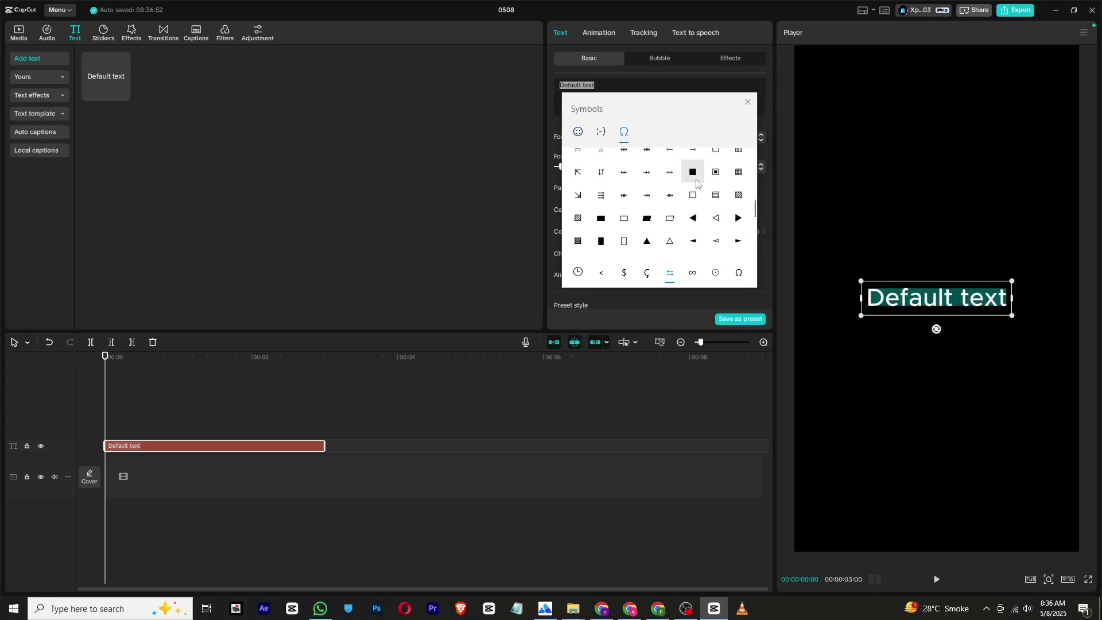
left_click(693, 171)
left_click(614, 65)
Enlarge the square until it fills the frame, with font size 300 and scale 300%.
left_click_drag(605, 168, 753, 183)
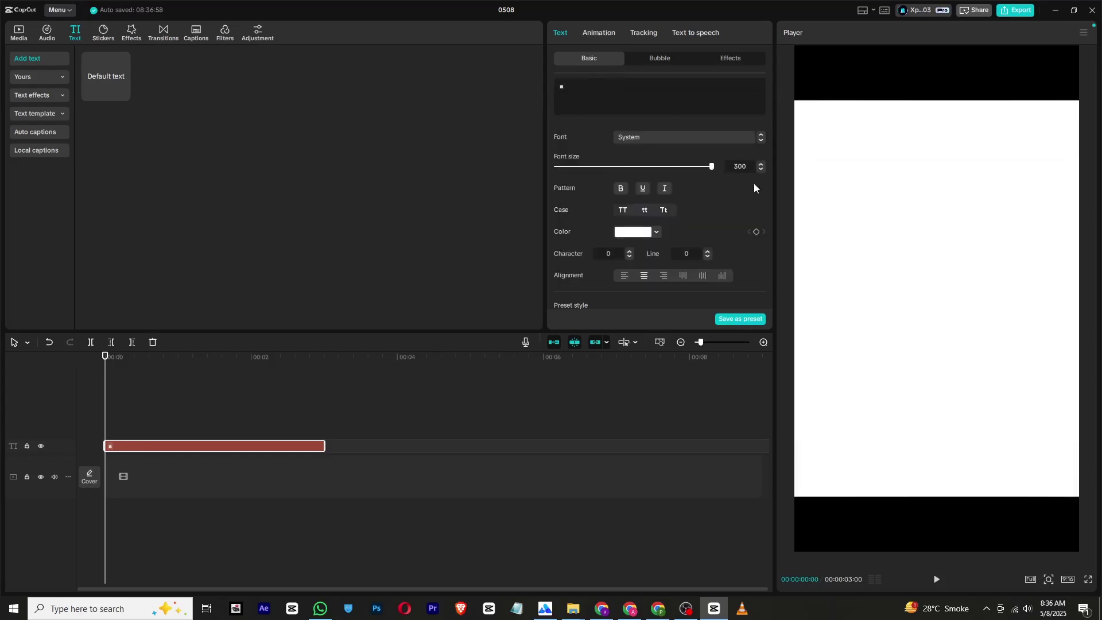
scroll(623, 220, "down", 6)
scroll(597, 215, "up", 5)
left_click_drag(770, 124, 767, 173)
left_click_drag(633, 239, 648, 236)
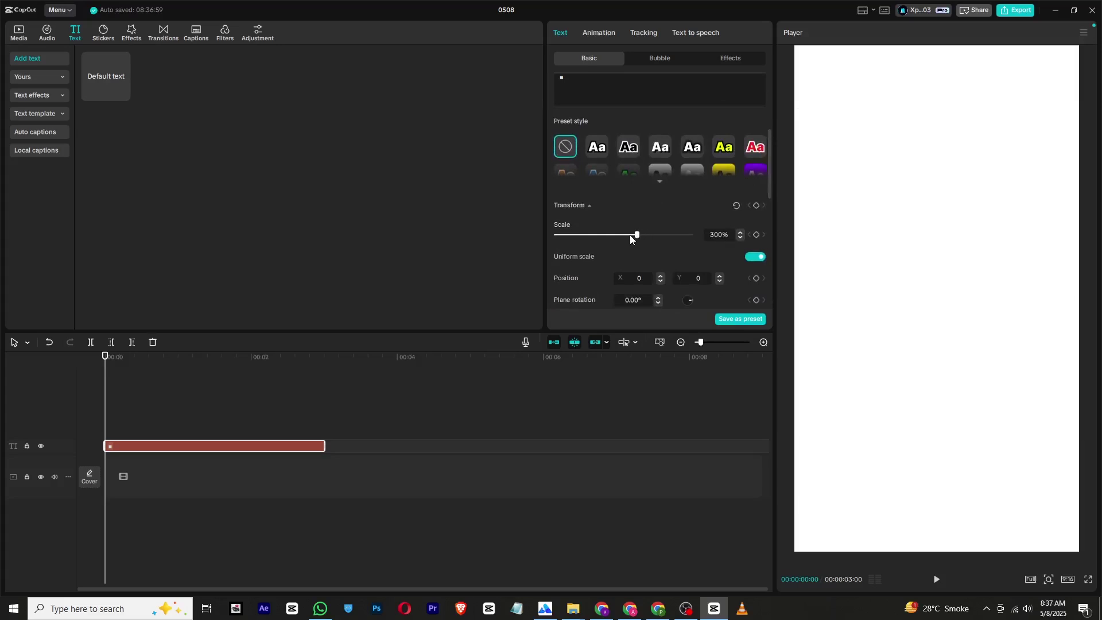
Recolour the full-frame square to a muted beige for use as the background.
scroll(629, 235, "up", 4)
left_click(632, 232)
left_click(598, 274)
left_click_drag(598, 276, 626, 263)
left_click(671, 394)
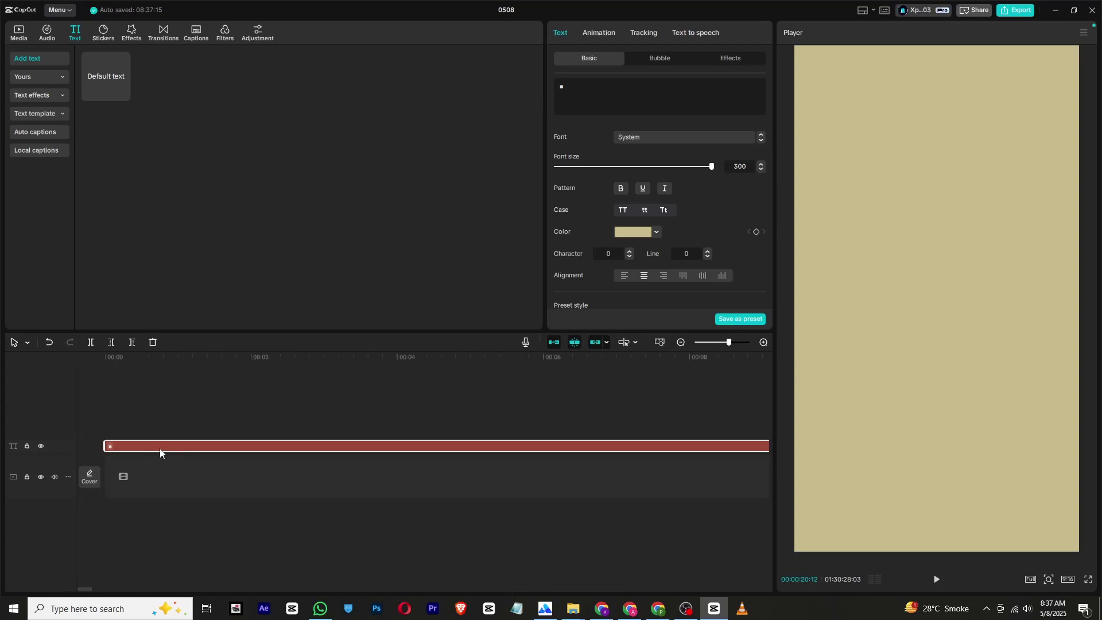
Convert the beige square clip into a compound clip and move it onto the main track.
right_click(159, 449)
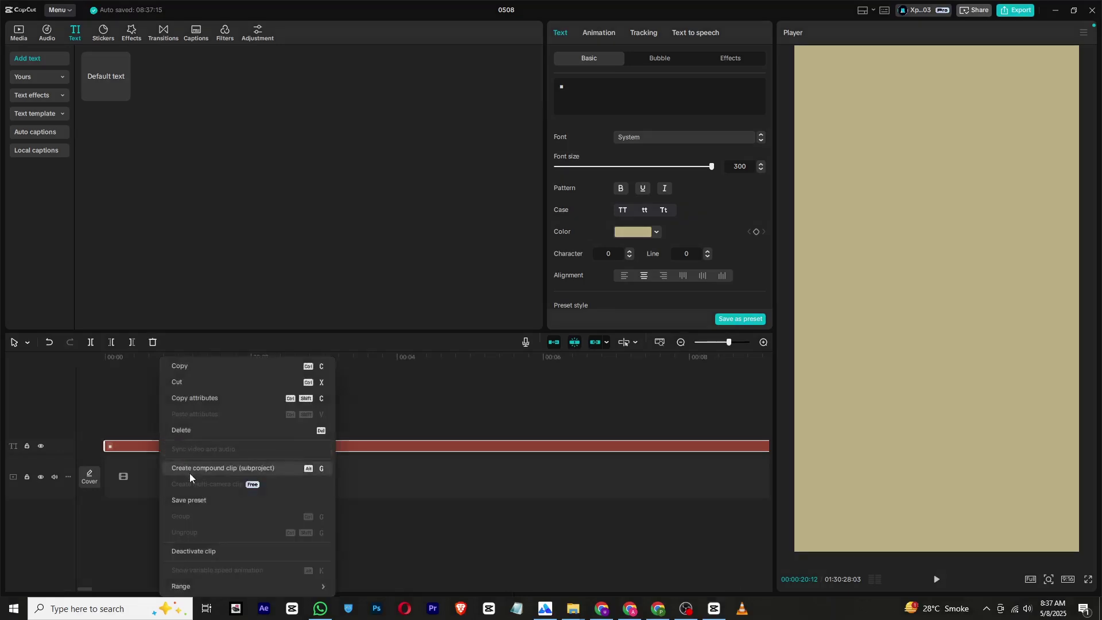
left_click(188, 470)
left_click_drag(163, 442, 161, 464)
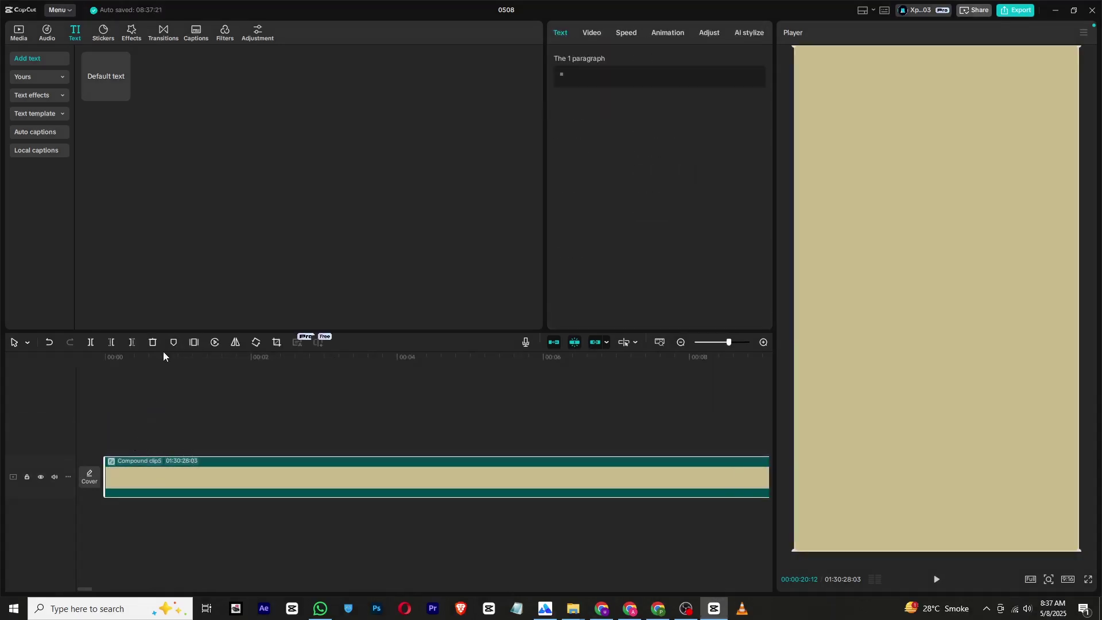
Add a text clip reading "editing is lke" above the background at the start, in the HV-Analogue-Bold font.
left_click_drag(103, 74, 119, 444)
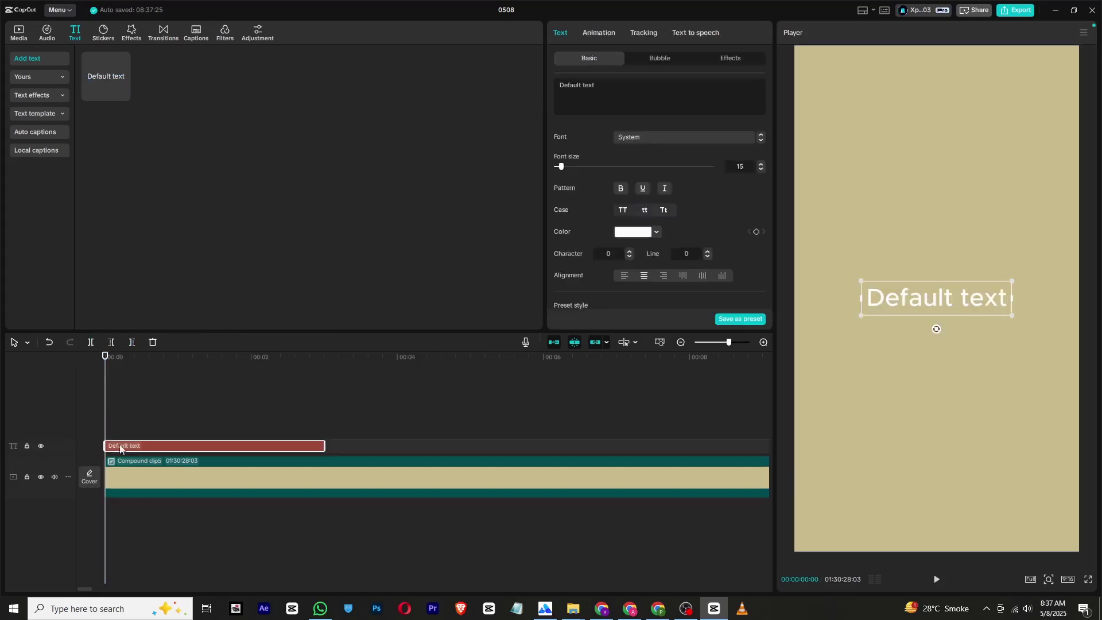
type("editing")
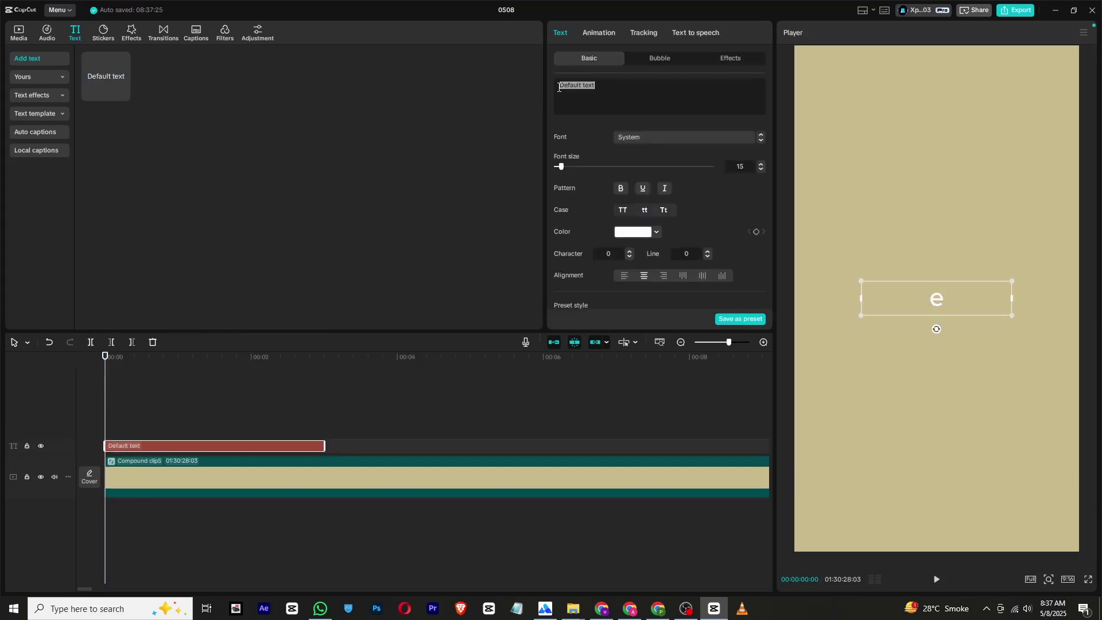
type(" is lke")
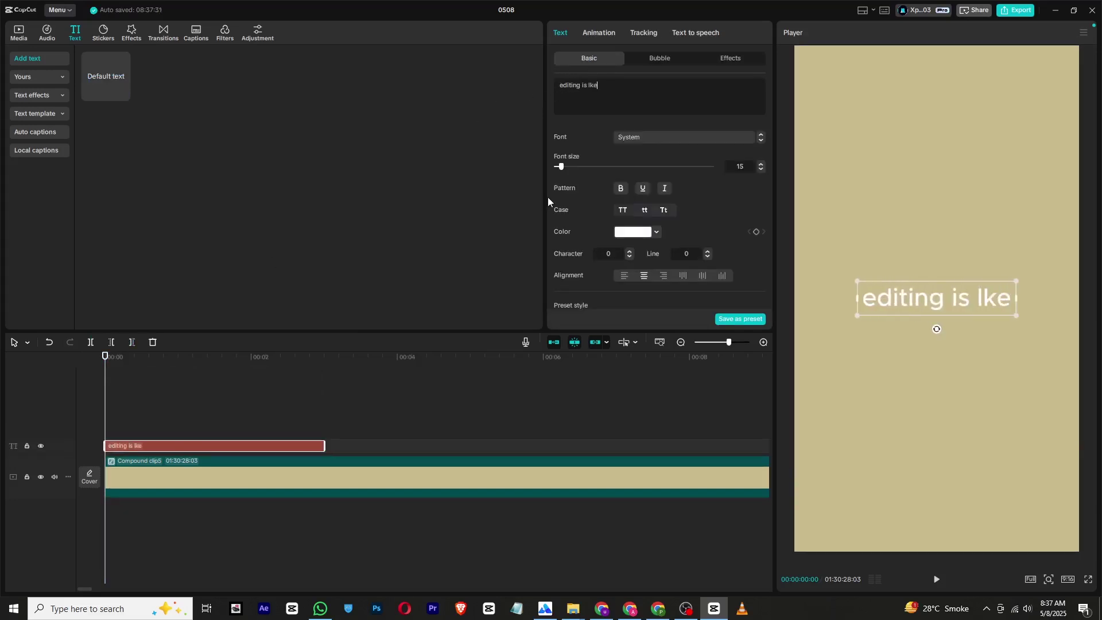
left_click(625, 136)
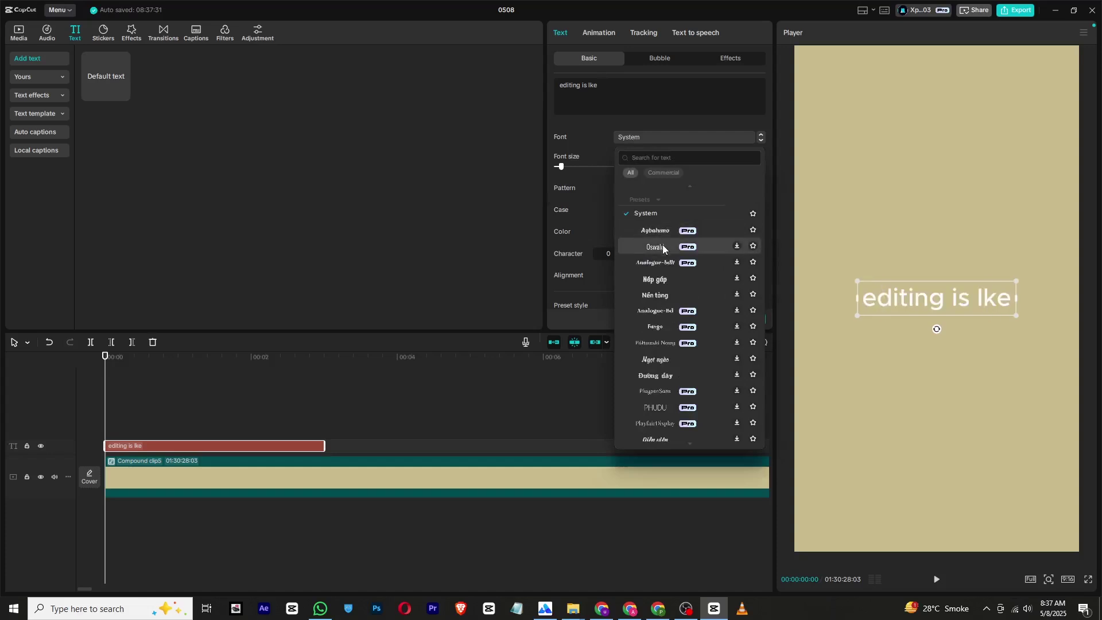
left_click(665, 263)
left_click(724, 311)
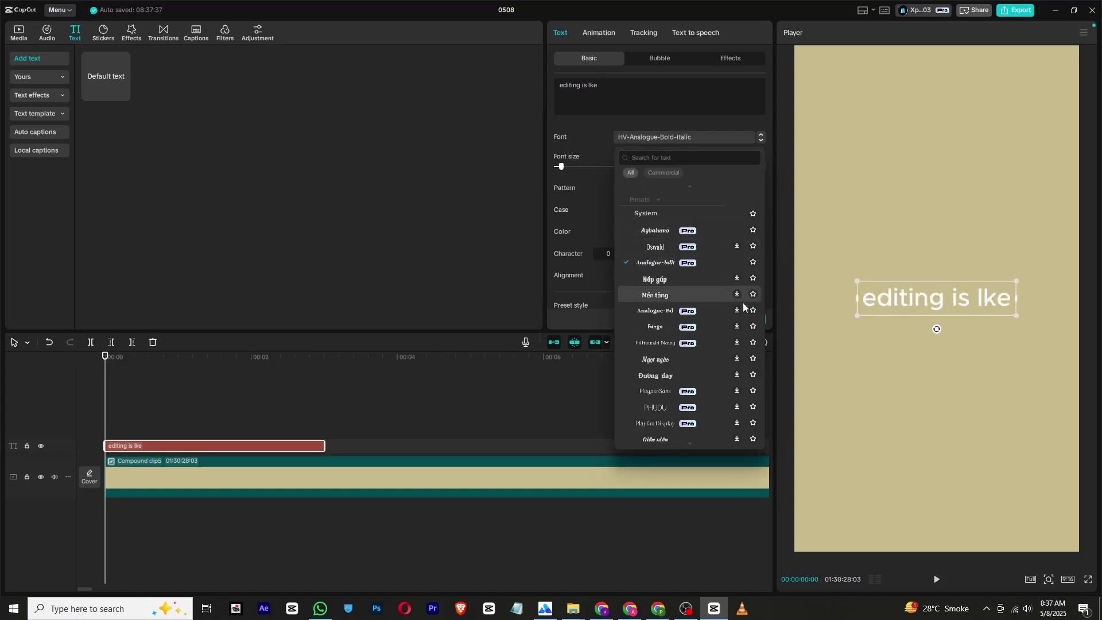
left_click(737, 317)
Enlarge the "editing is lke" text, move it to the upper part of the frame and colour it black.
left_click_drag(1023, 317, 1030, 348)
left_click_drag(976, 302, 970, 180)
left_click(637, 233)
left_click_drag(624, 275, 580, 327)
left_click(688, 200)
Duplicate the "editing is lke" clip onto the track above and change the copy's wording to "cooking".
left_click_drag(150, 448, 149, 432)
left_click(603, 81)
key("ctrl+a")
key("BackSpace")
type("cooking")
Place "cooking" just below "editing is lke", shifted right and slightly larger, keeping it lowercase after trying uppercase.
left_click_drag(923, 176, 963, 207)
left_click_drag(906, 230, 882, 238)
left_click_drag(959, 208, 950, 210)
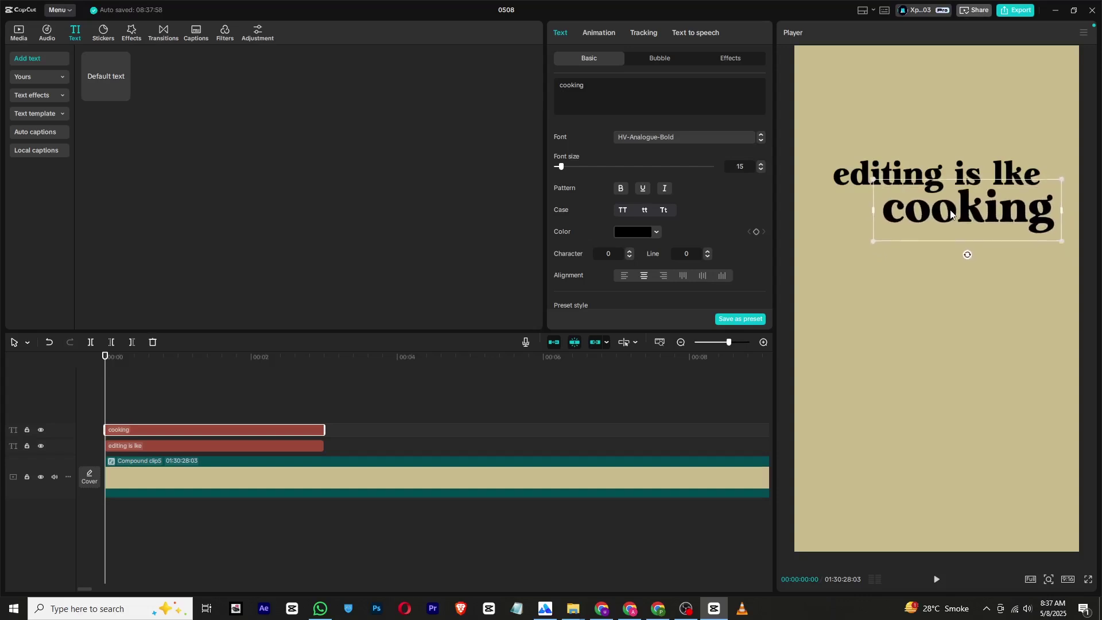
left_click(622, 211)
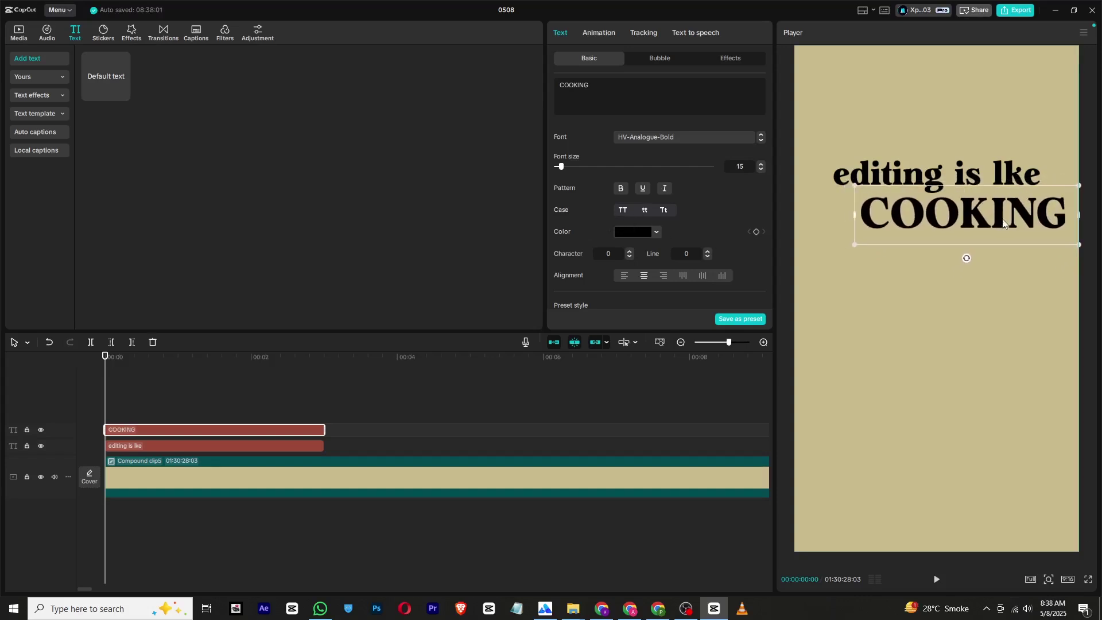
key("ctrl+z")
left_click_drag(1066, 181, 1081, 186)
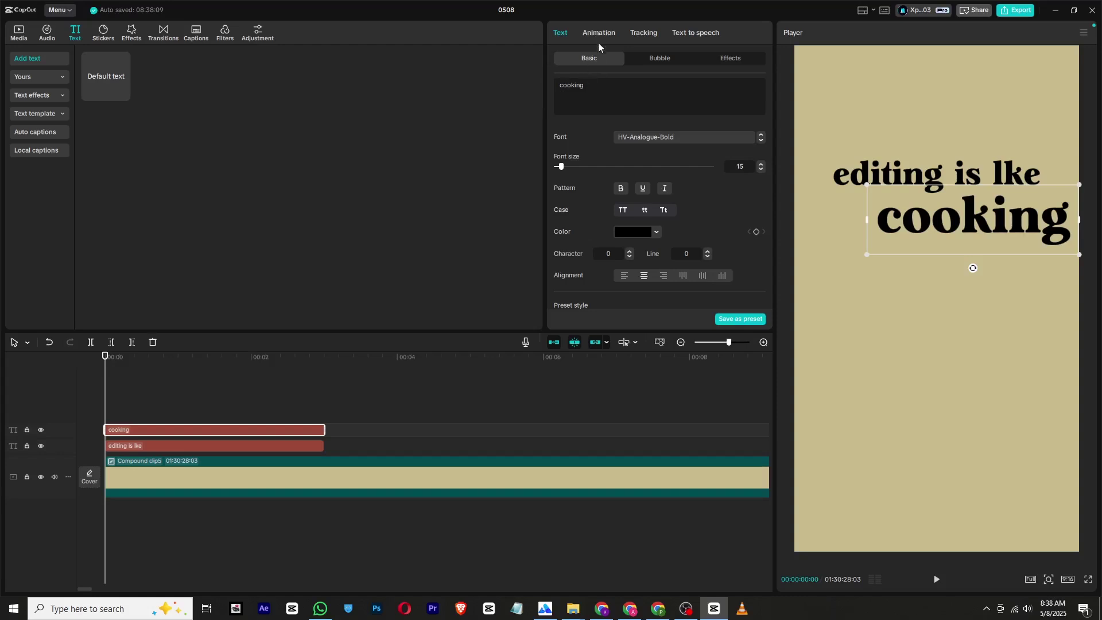
Apply the "Blur…m Out" entrance animation to the "cooking" text with a duration of 0.9 s.
left_click(598, 35)
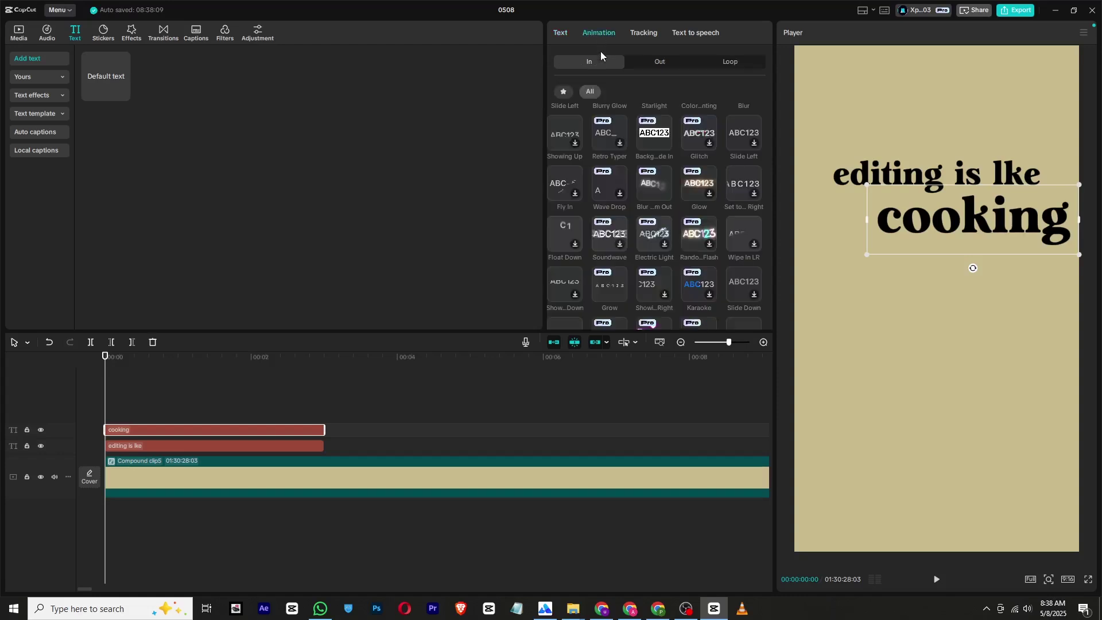
left_click(650, 182)
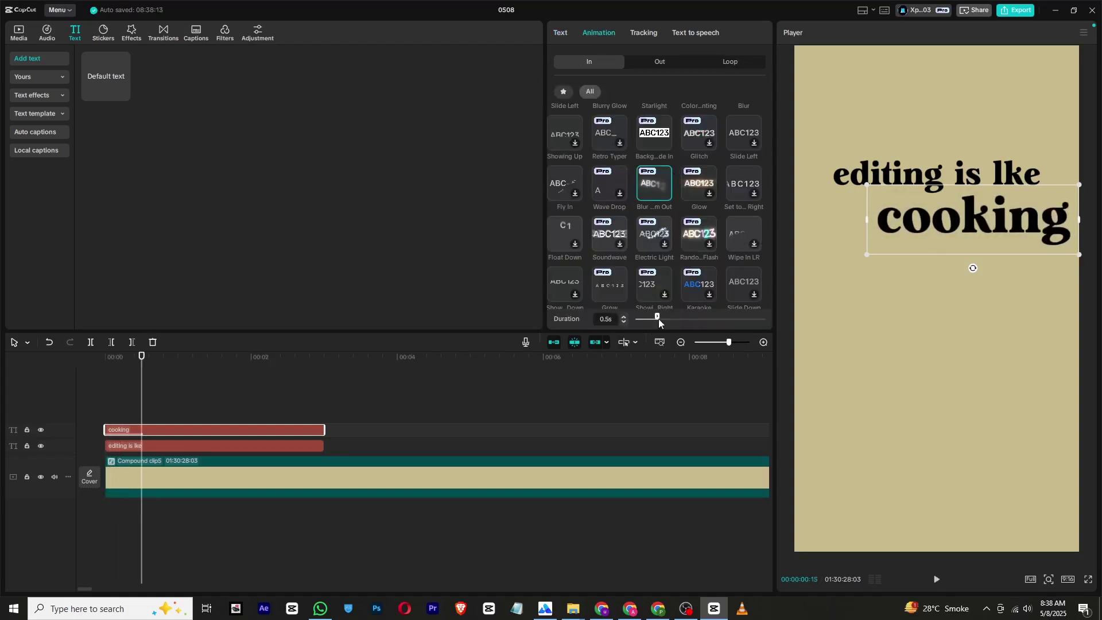
left_click_drag(674, 319, 675, 319)
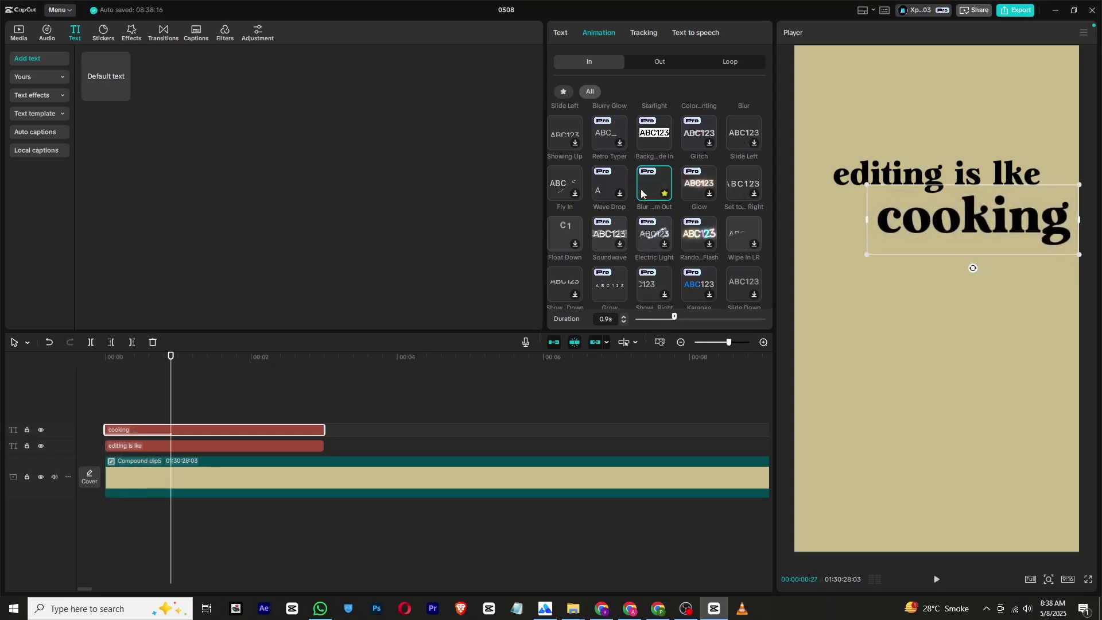
scroll(640, 188, "down", 3)
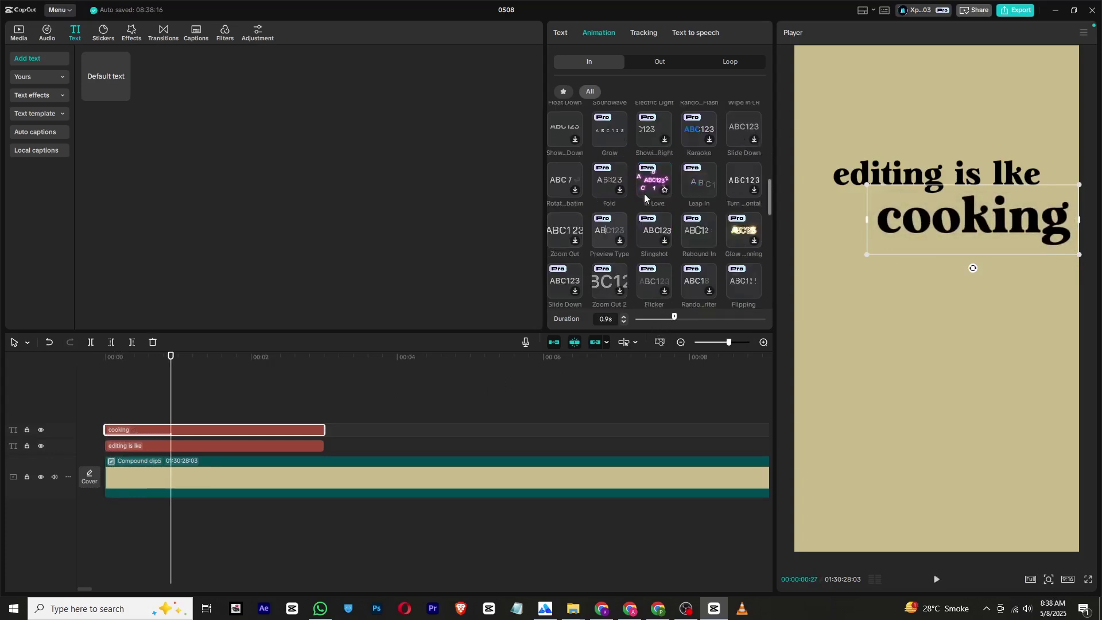
left_click(711, 171)
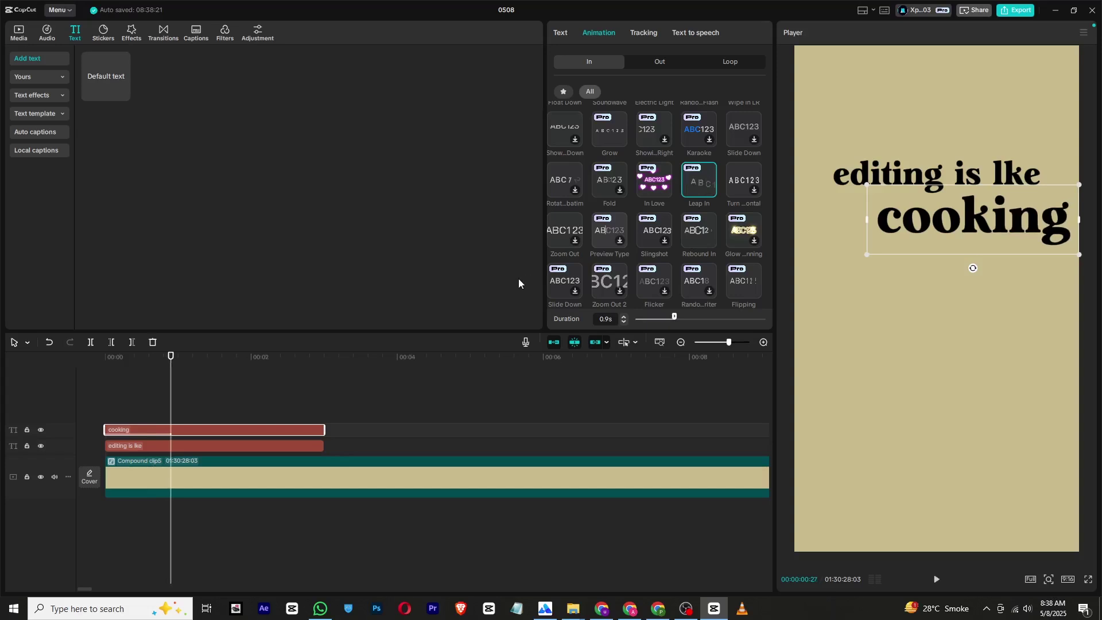
key("ctrl+z")
left_click(652, 126)
Apply the same "Blur…m Out" entrance animation to the "editing is lke" text and play the result from the start.
left_click(166, 446)
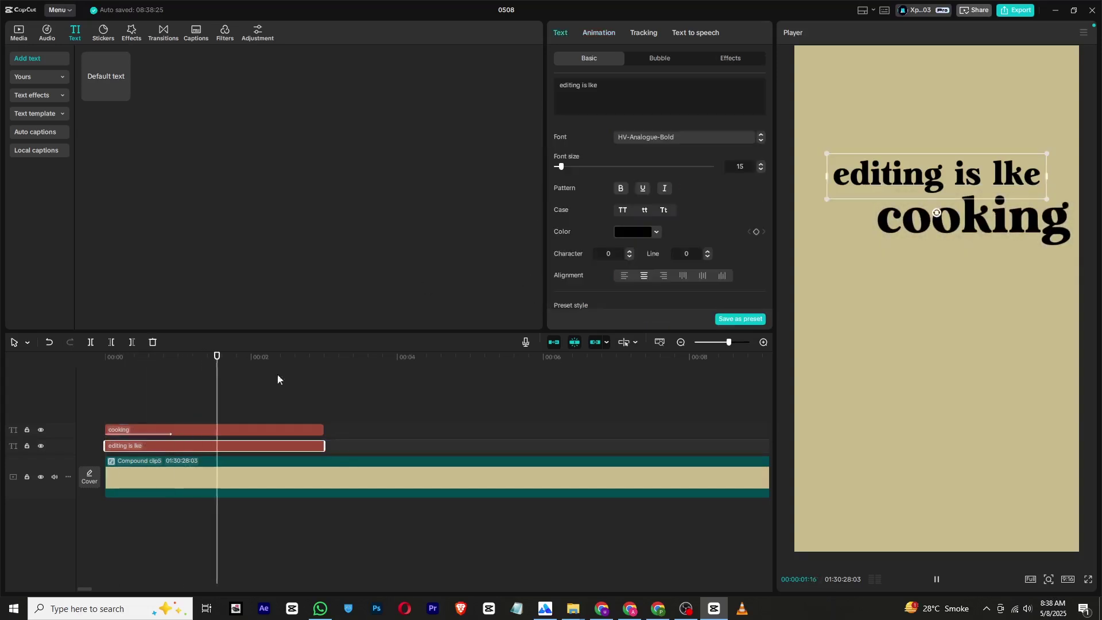
left_click(603, 34)
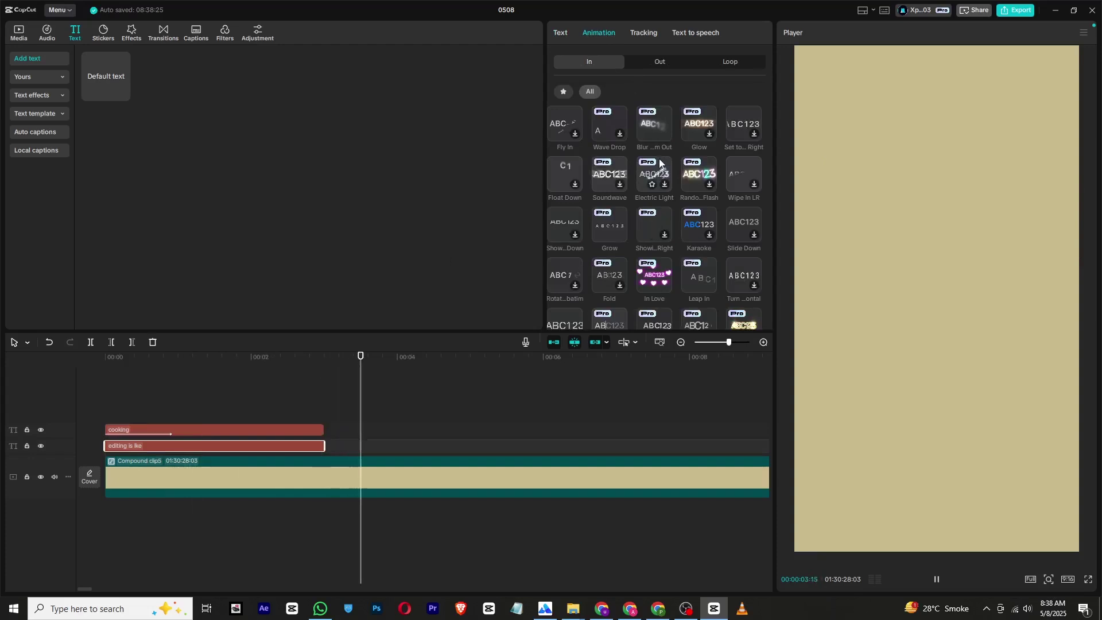
left_click(662, 131)
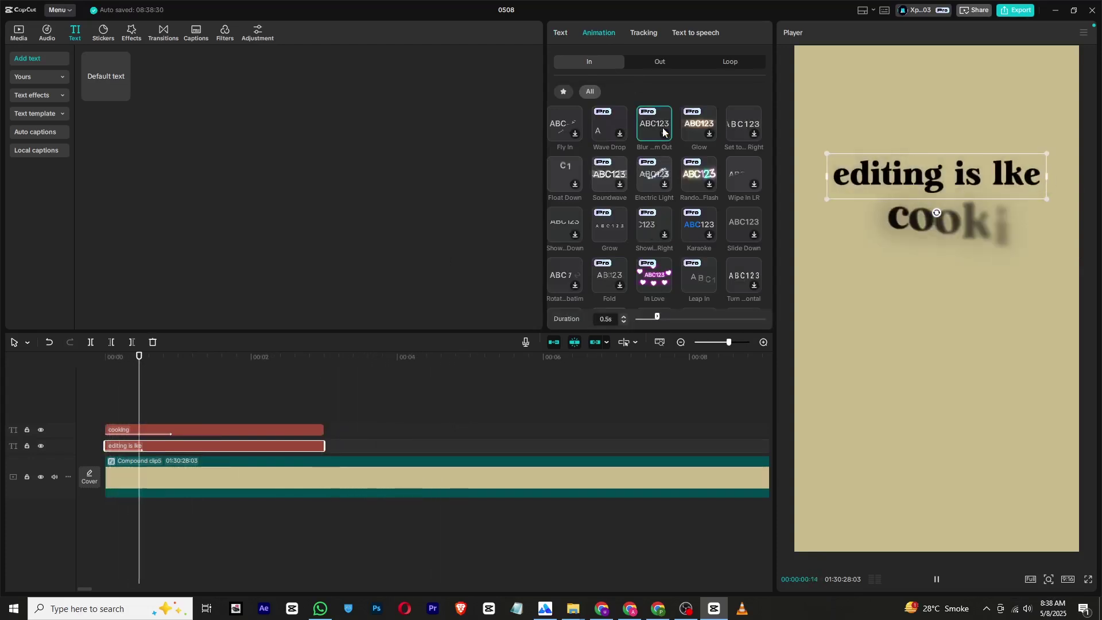
key("space")
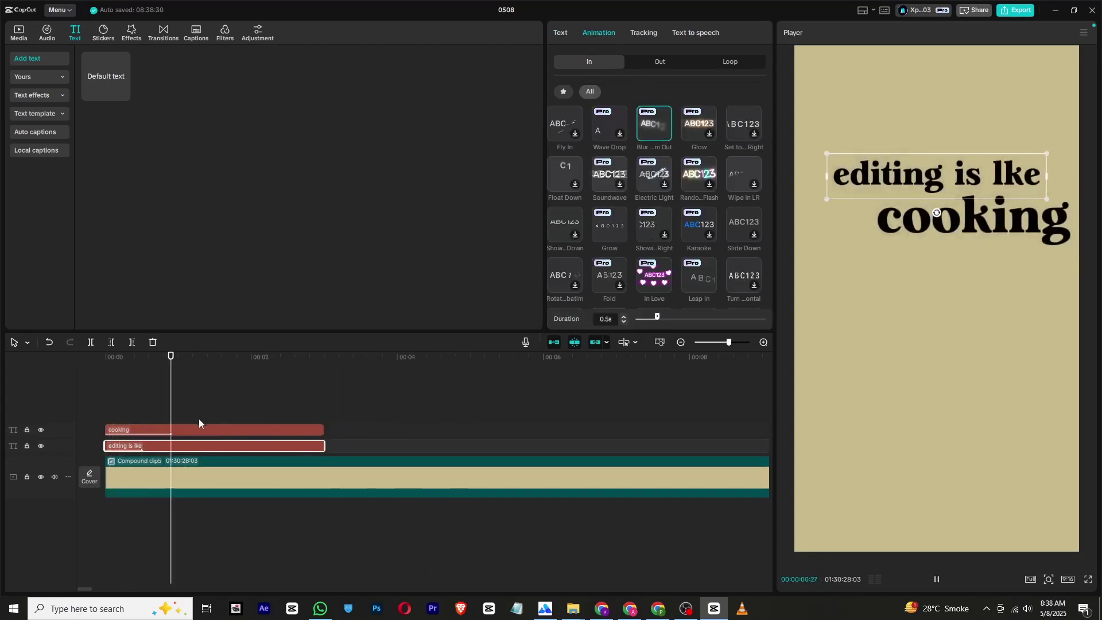
left_click(90, 366)
key("space")
Add a text clip at 00:00:00:23 on a new track above "cooking" and replace its wording with the solid square symbol (■).
left_click(161, 357)
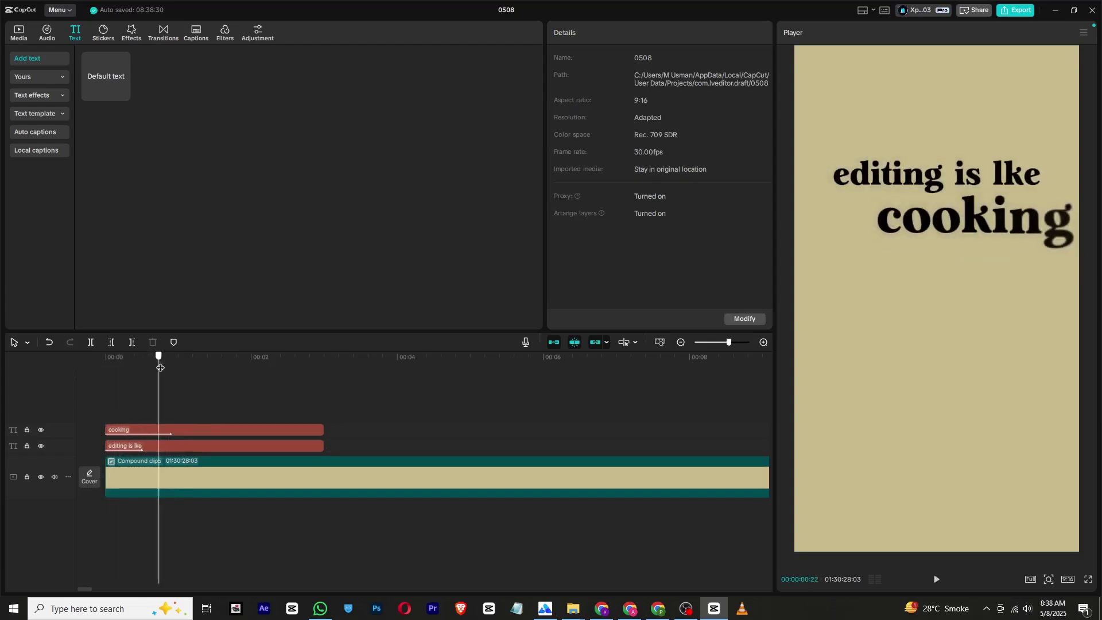
left_click_drag(105, 81, 163, 413)
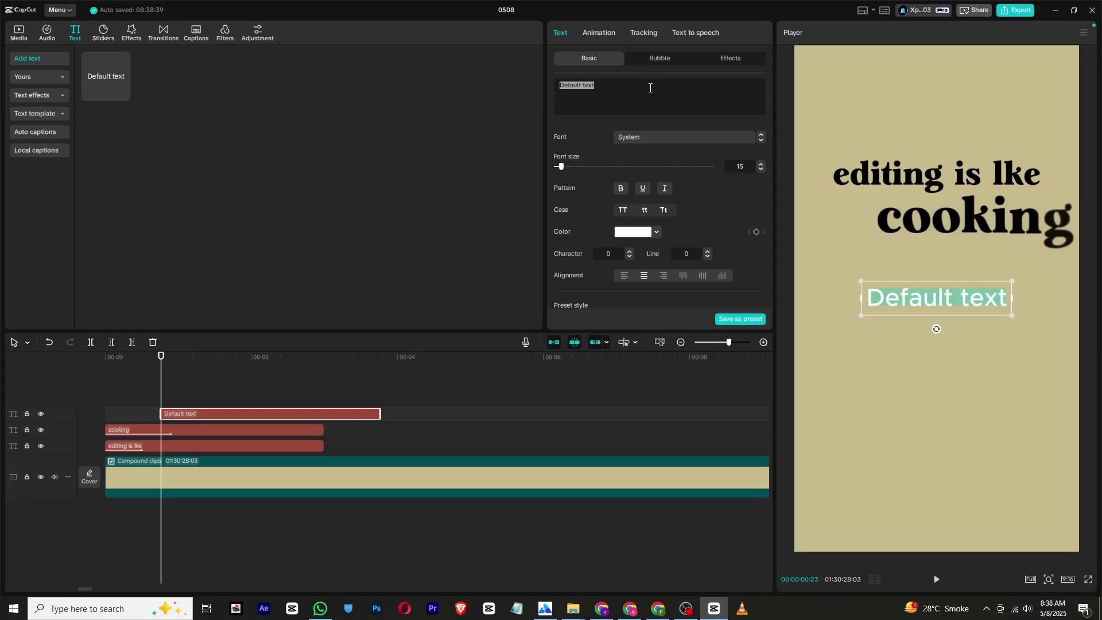
left_click(625, 131)
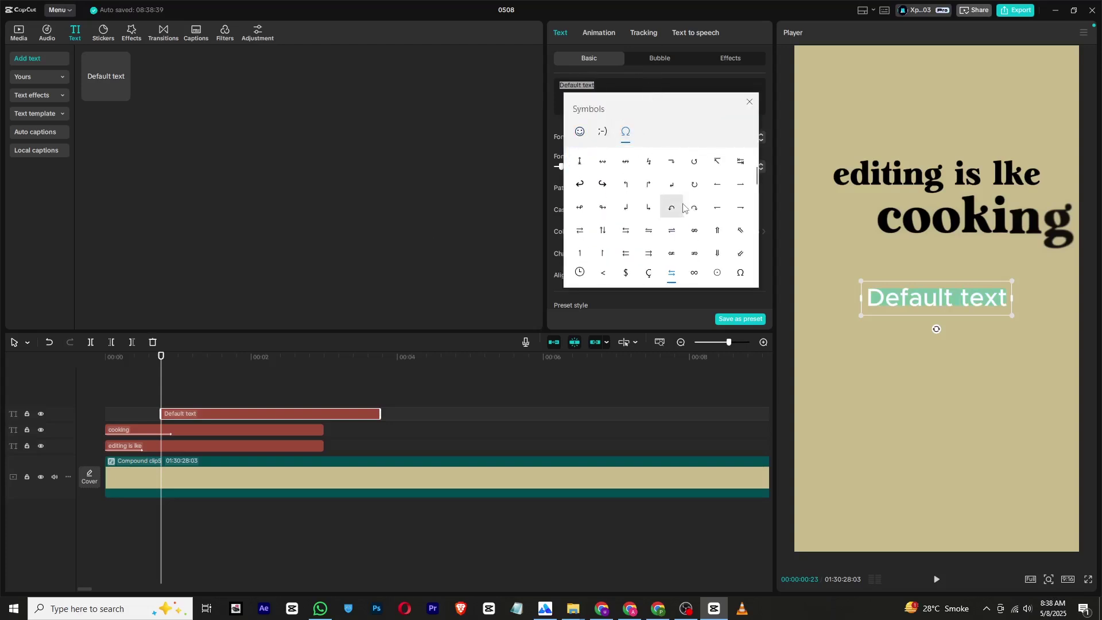
scroll(694, 221, "down", 2)
left_click(697, 237)
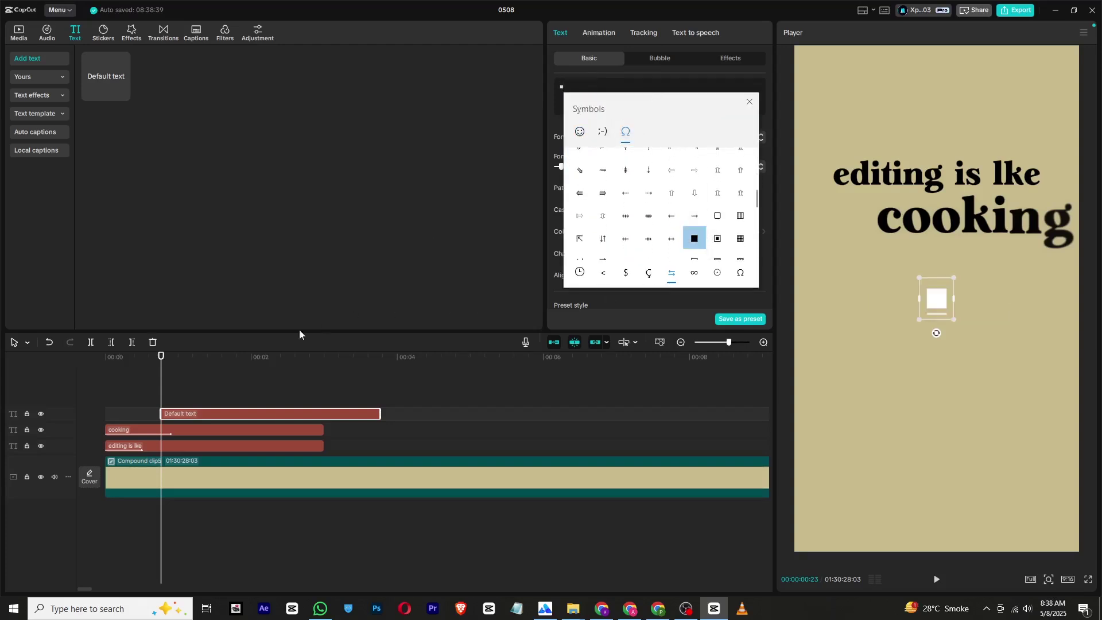
key("Escape")
Make the new square black at font size 156 and place it directly below the "cooking" text.
left_click(633, 231)
left_click(583, 316)
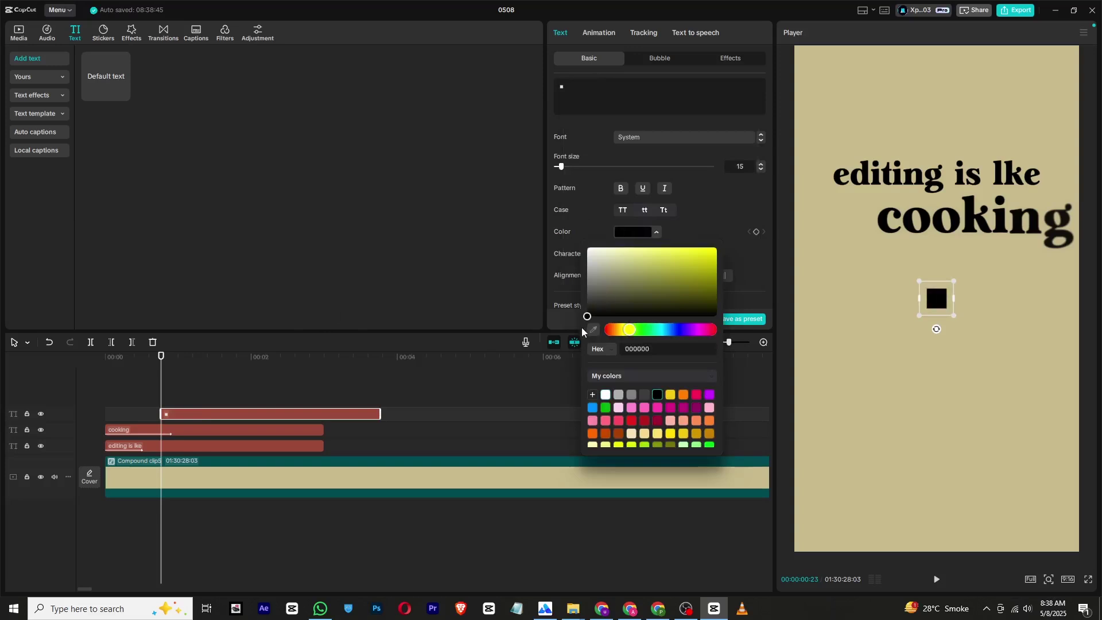
left_click(544, 162)
left_click_drag(568, 168, 636, 159)
left_click_drag(984, 225, 1044, 306)
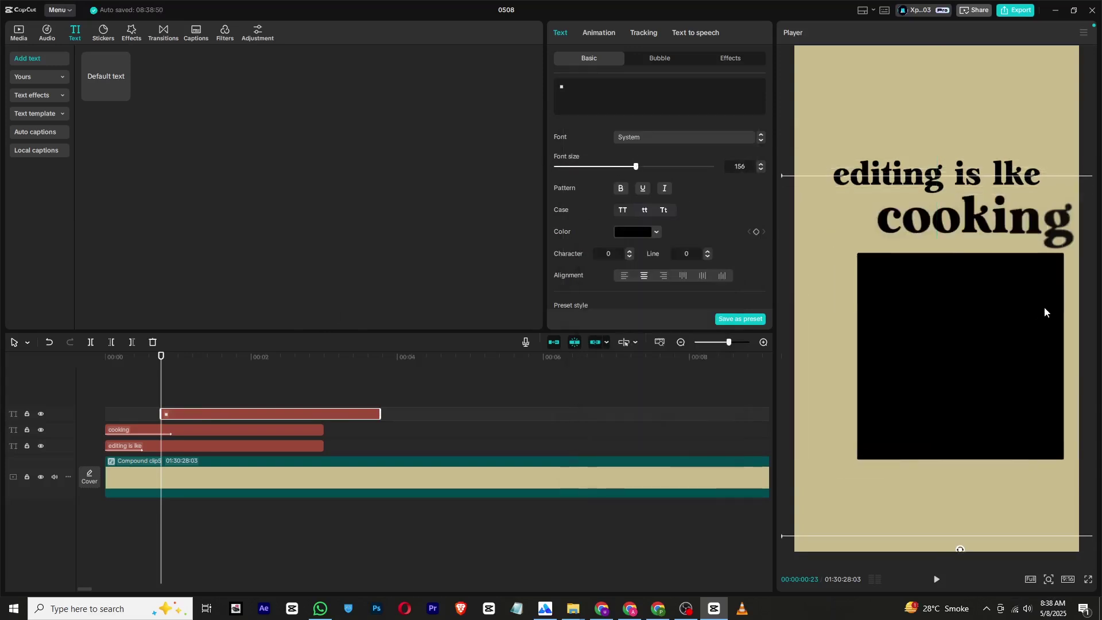
Place the chef image download.jpg at the playhead on a track above the square and remove its background with Auto removal.
left_click(20, 33)
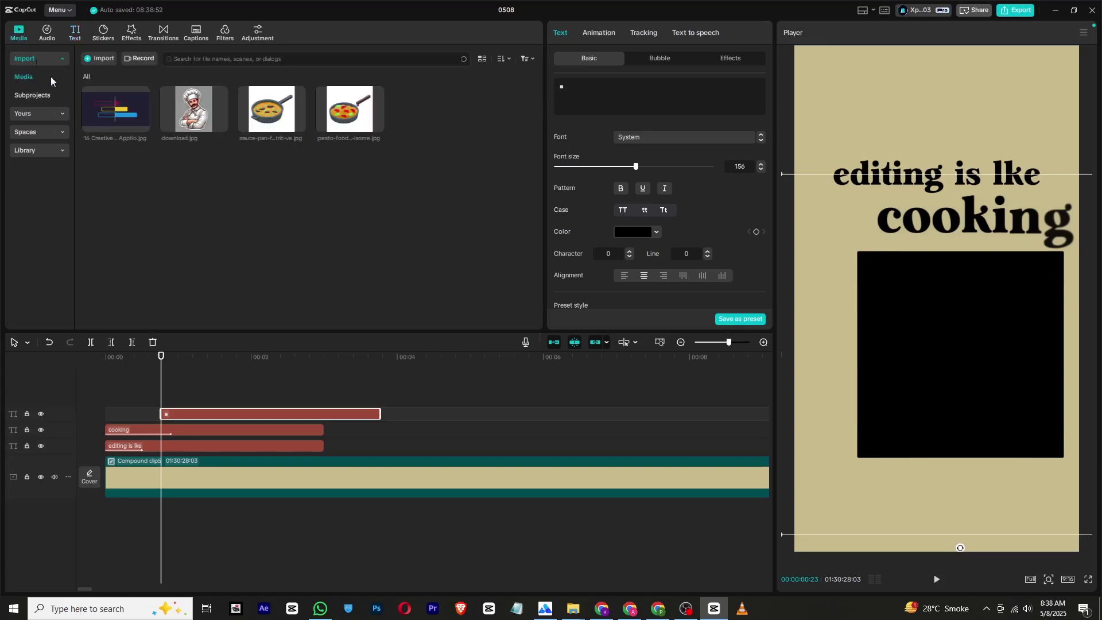
left_click_drag(182, 126, 164, 390)
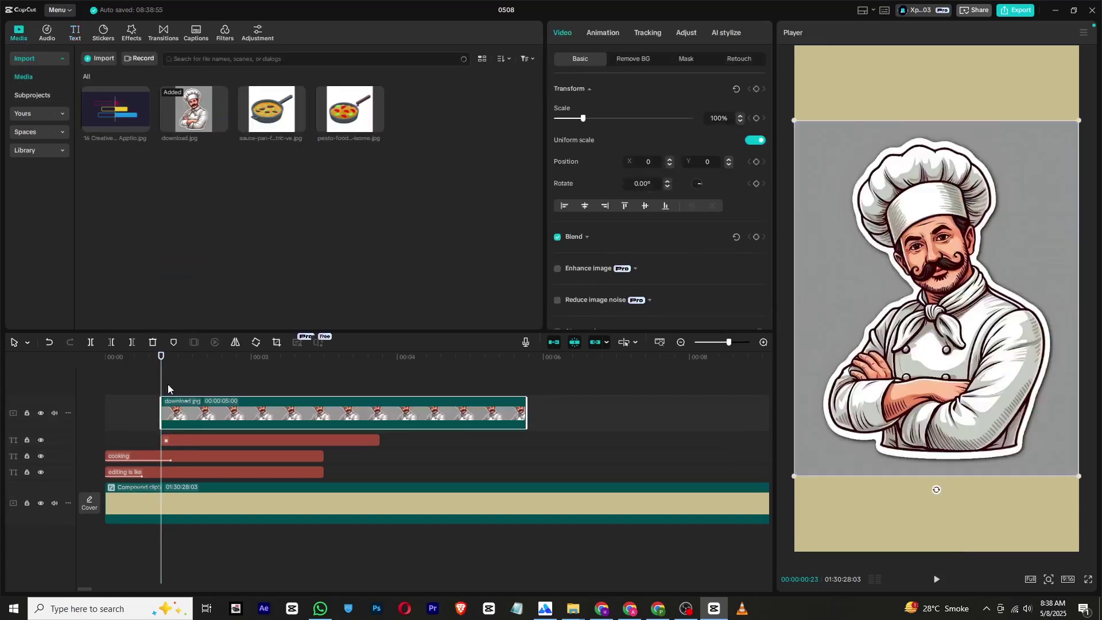
left_click(675, 62)
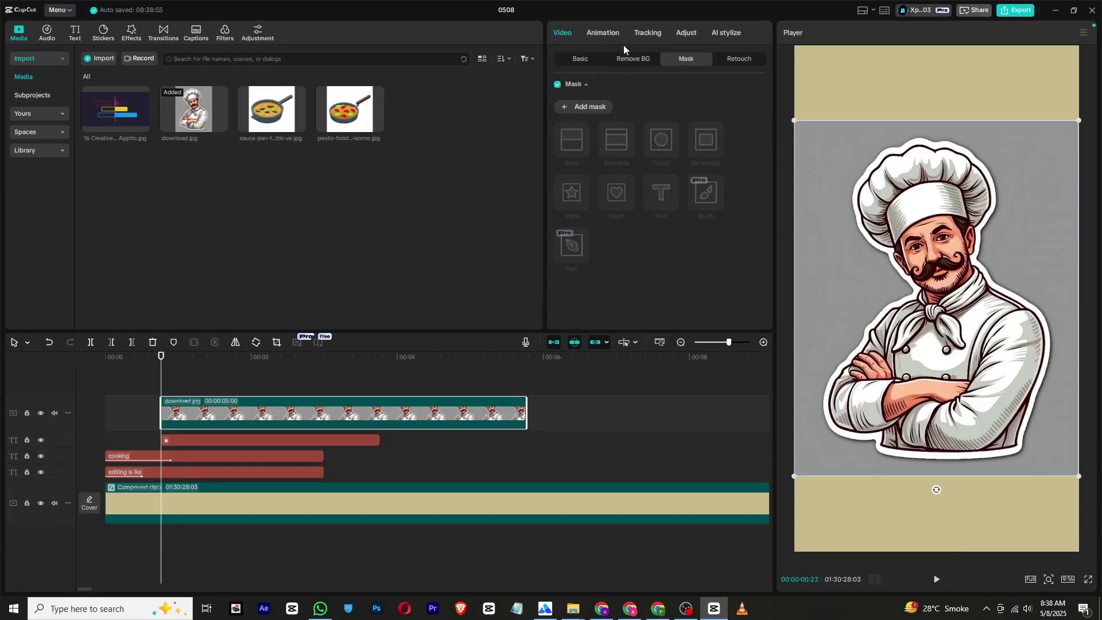
left_click(631, 59)
left_click(557, 89)
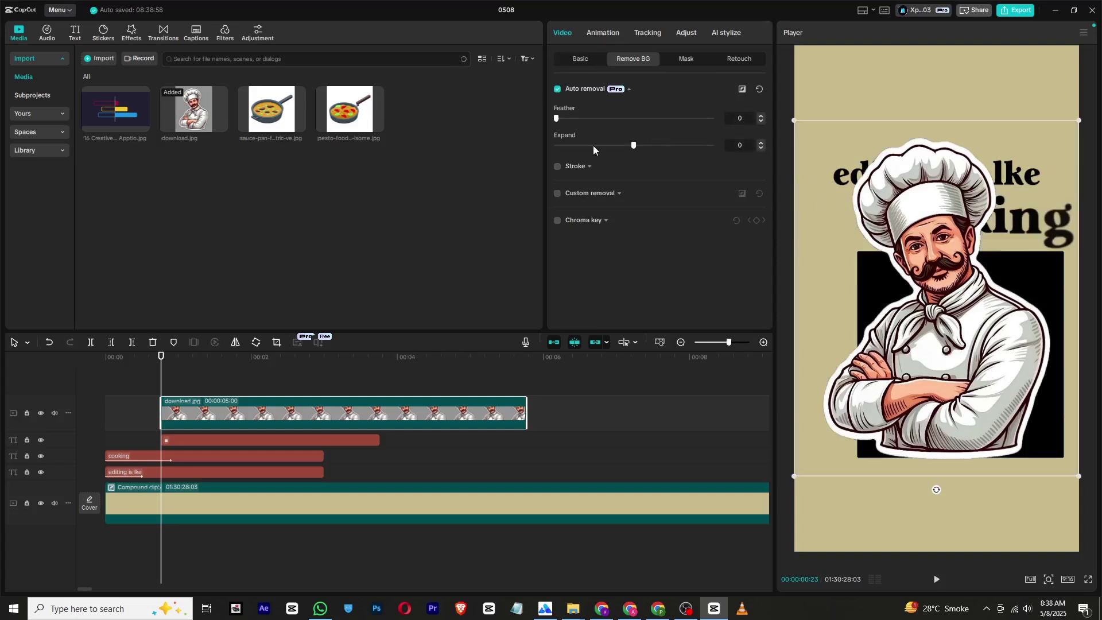
Turn the chef image black and white with HSL: red brightness 100, orange saturation -100 and orange brightness 100.
left_click(676, 32)
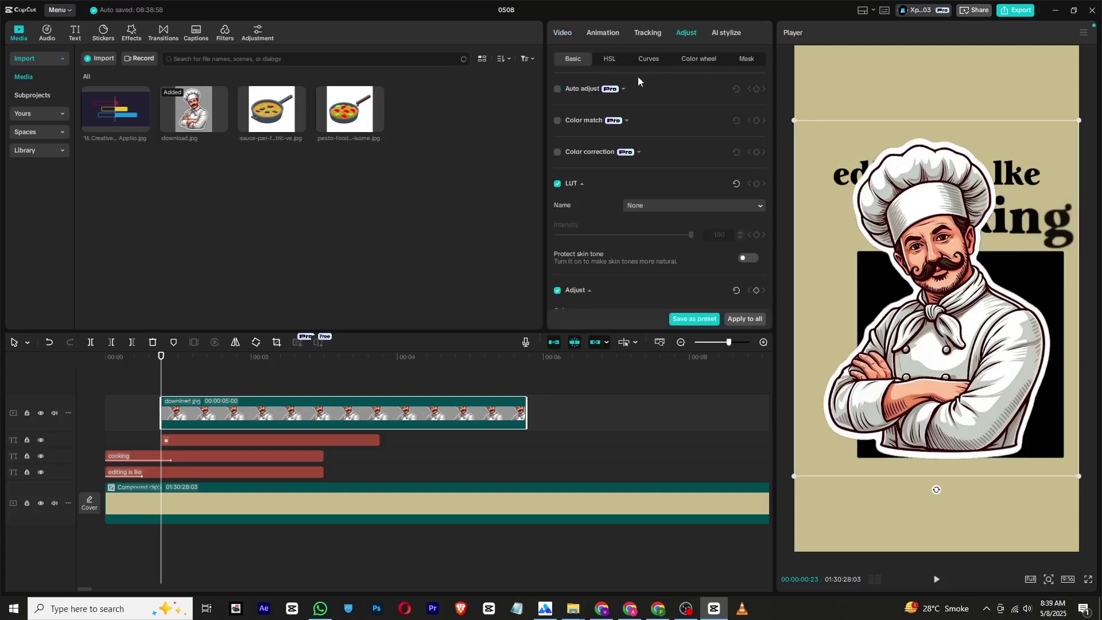
left_click(611, 59)
left_click_drag(636, 189, 695, 188)
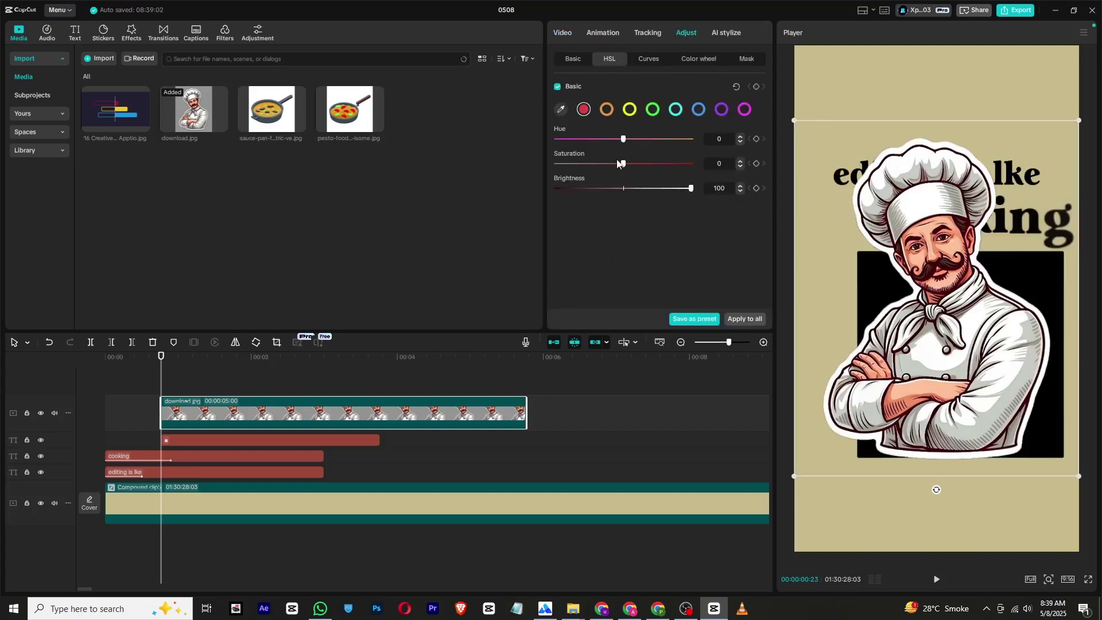
left_click(608, 110)
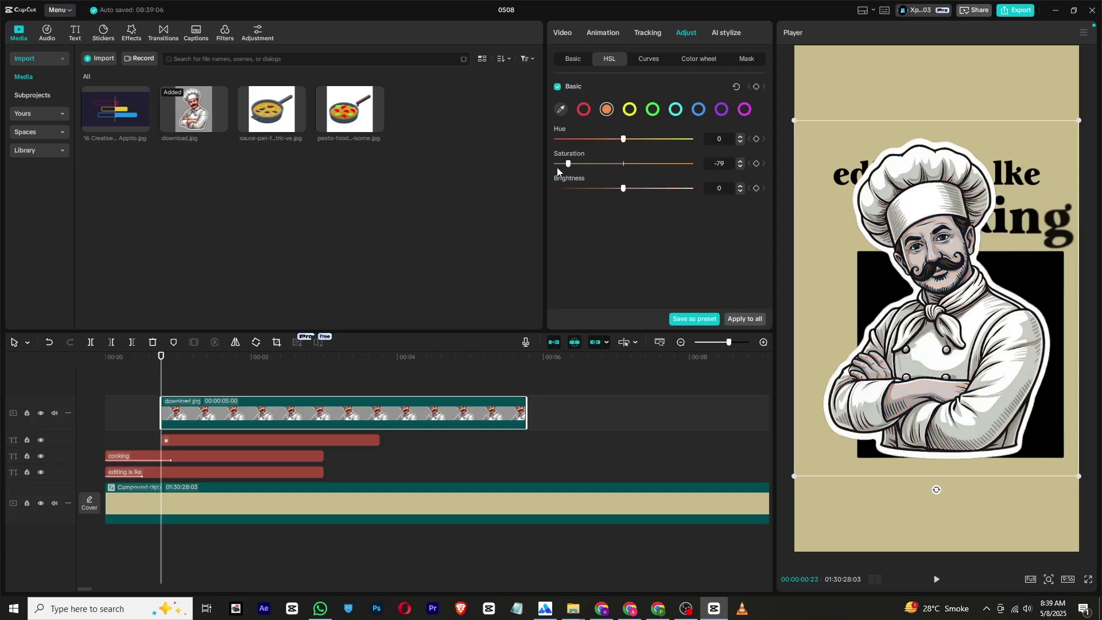
left_click_drag(624, 189, 691, 189)
Scale the chef image down and centre it over the black square, with the hat overlapping the square's upper edge.
left_click_drag(1078, 121, 1032, 179)
left_click_drag(910, 257, 909, 305)
left_click_drag(841, 226, 819, 214)
left_click_drag(913, 301, 924, 303)
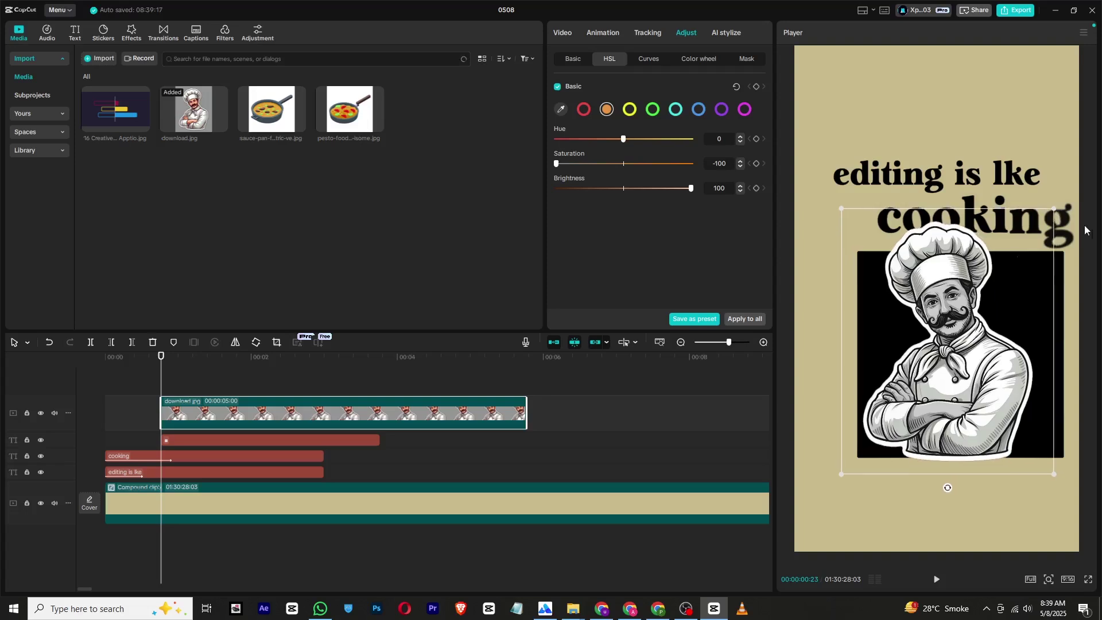
left_click_drag(1054, 208, 1053, 215)
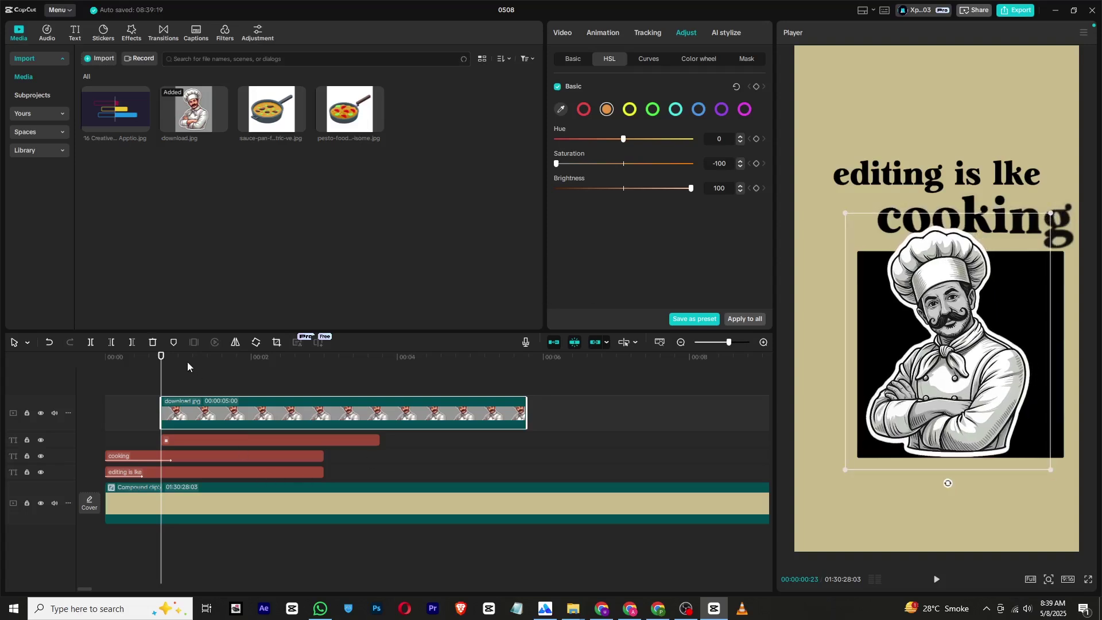
Convert the black square text clip into a compound clip.
left_click(220, 441)
right_click(221, 442)
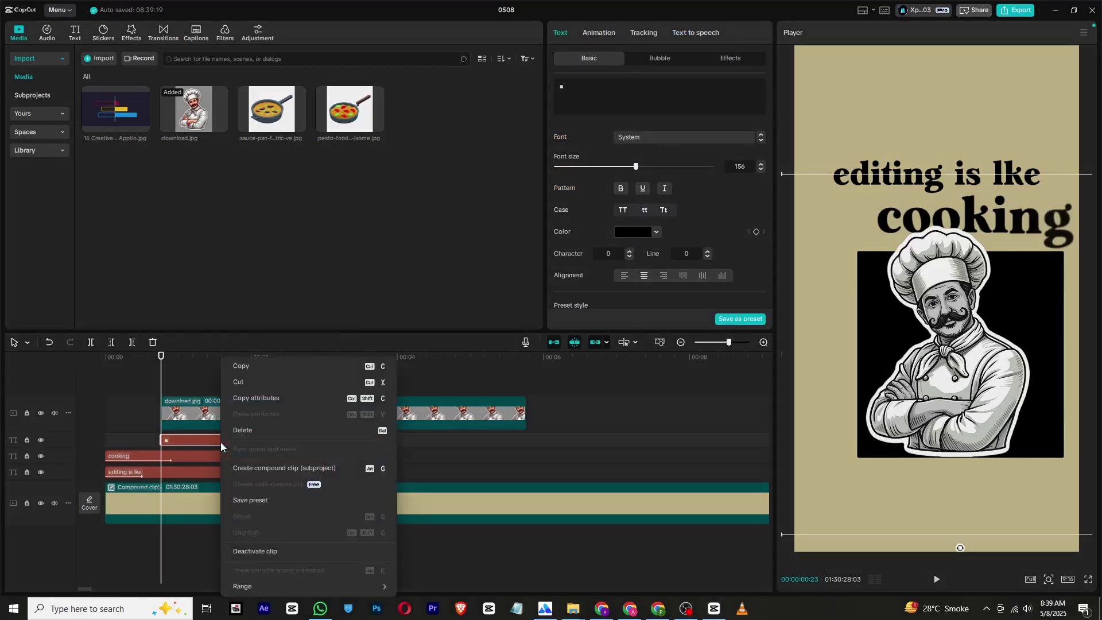
left_click(241, 467)
Trim the end of the chef clip so it ends with the black square's compound clip.
left_click(383, 365)
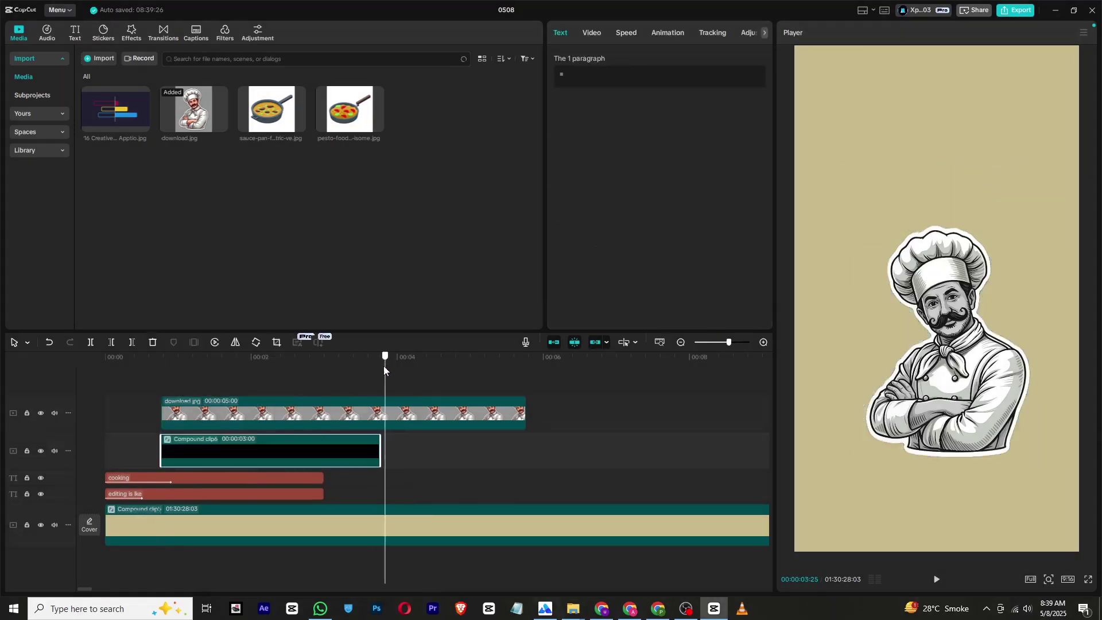
left_click(336, 409)
left_click(132, 342)
left_click(218, 366)
left_click_drag(218, 367, 230, 369)
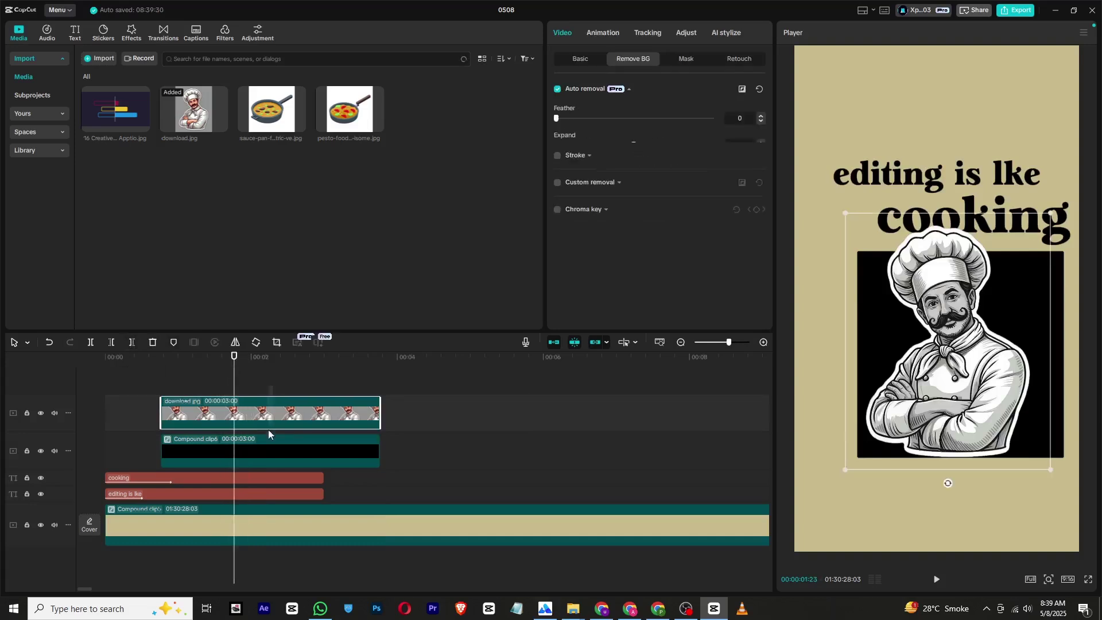
Combine the chef clip and the black square clip into one compound clip.
left_click(268, 441, "ctrl")
right_click(268, 440)
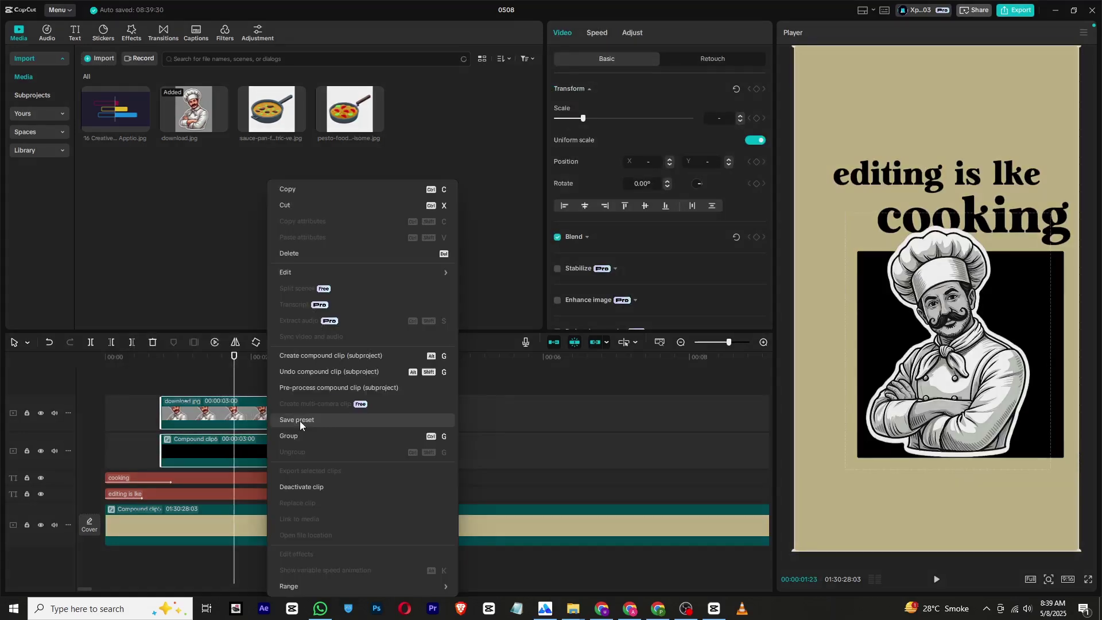
left_click(315, 356)
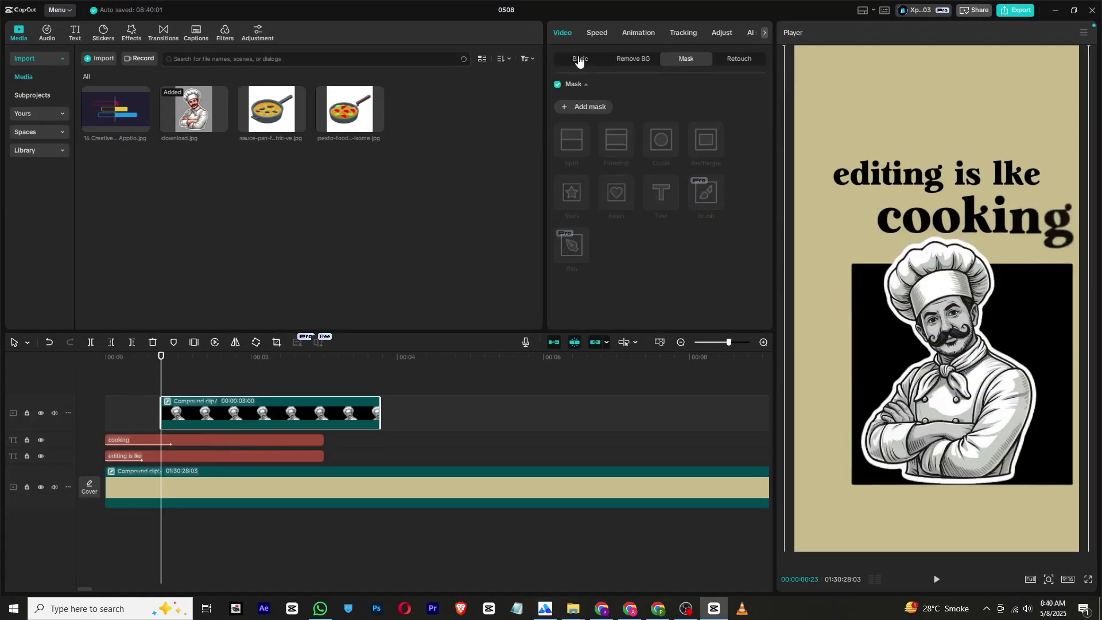
Add a Filmstrip mask to the chef compound clip at 00:00:00:23 and narrow it to a thin horizontal line at Y -83.
left_click(578, 60)
left_click(695, 60)
left_click(580, 106)
left_click(618, 148)
left_click_drag(956, 238, 963, 338)
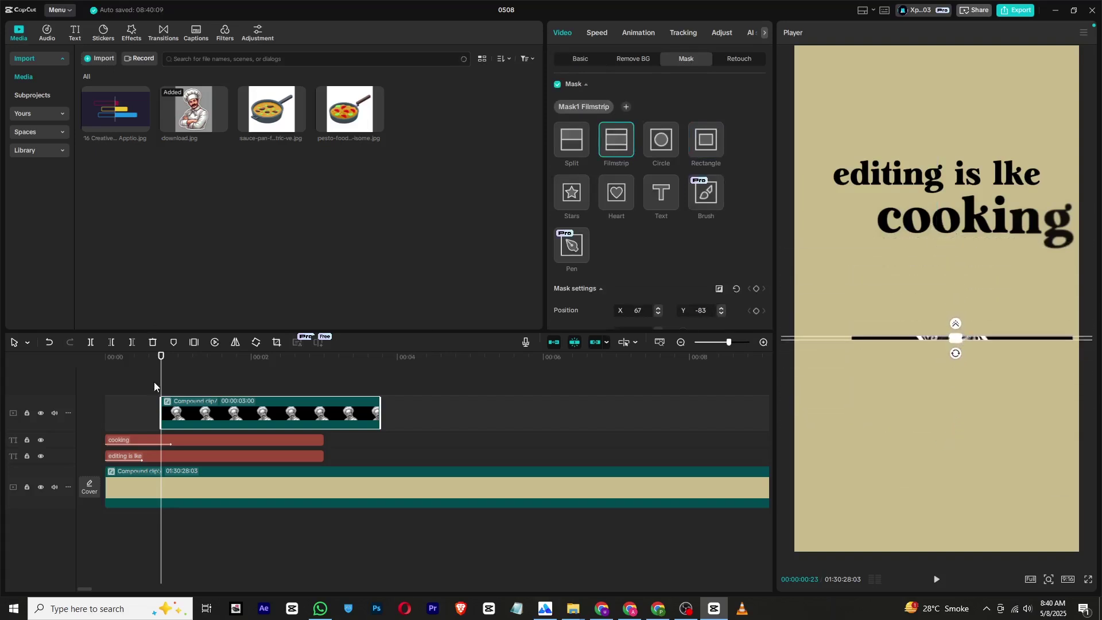
Widen the mask about 0.7 seconds into the clip to reveal the whole chef, and apply the Cubic Out preset curve to the mask animation.
left_click_drag(177, 357, 215, 365)
left_click_drag(945, 342, 968, 537)
left_click_drag(214, 357, 52, 377)
key("space")
key("space")
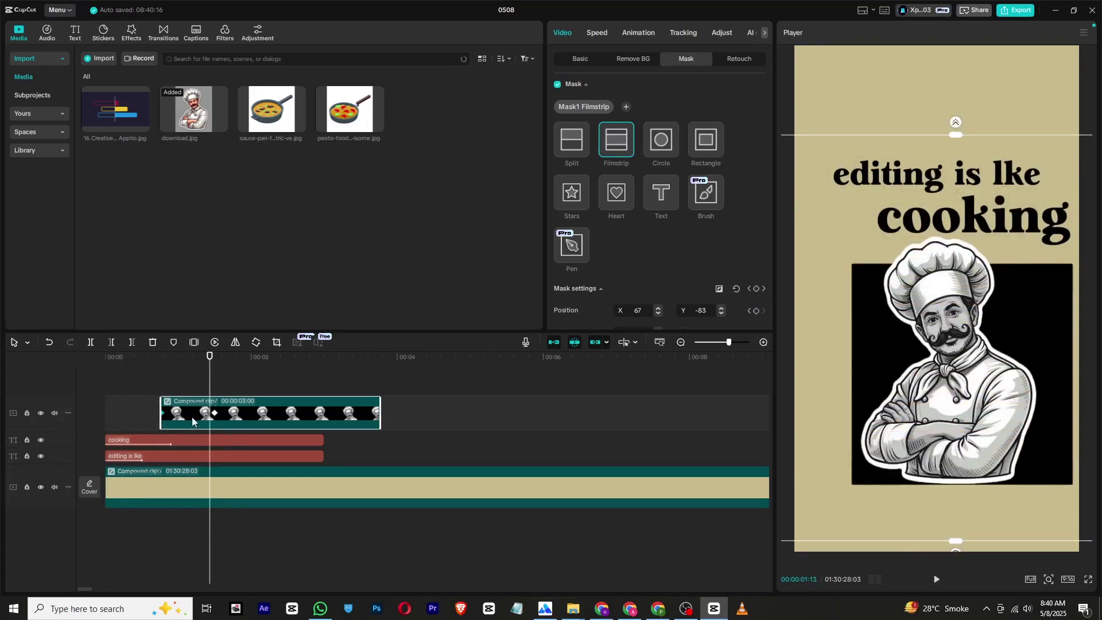
right_click(216, 415)
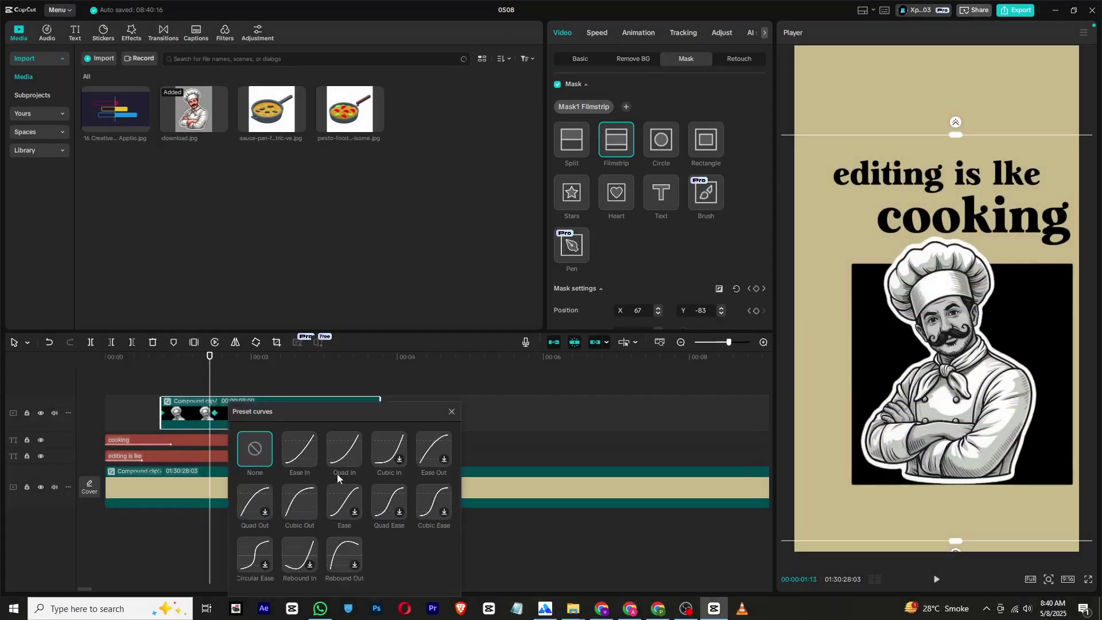
left_click(312, 494)
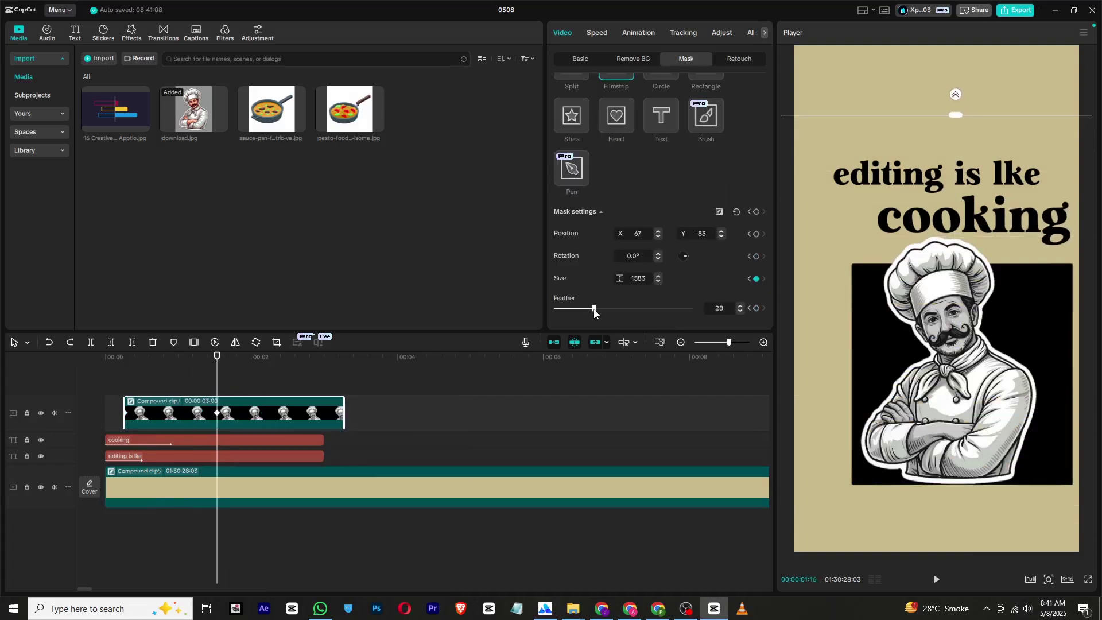
Tighten the Filmstrip mask around the chef and square at 00:00:01:16, increase its feather, and play the result from the start.
left_click_drag(956, 115, 962, 247)
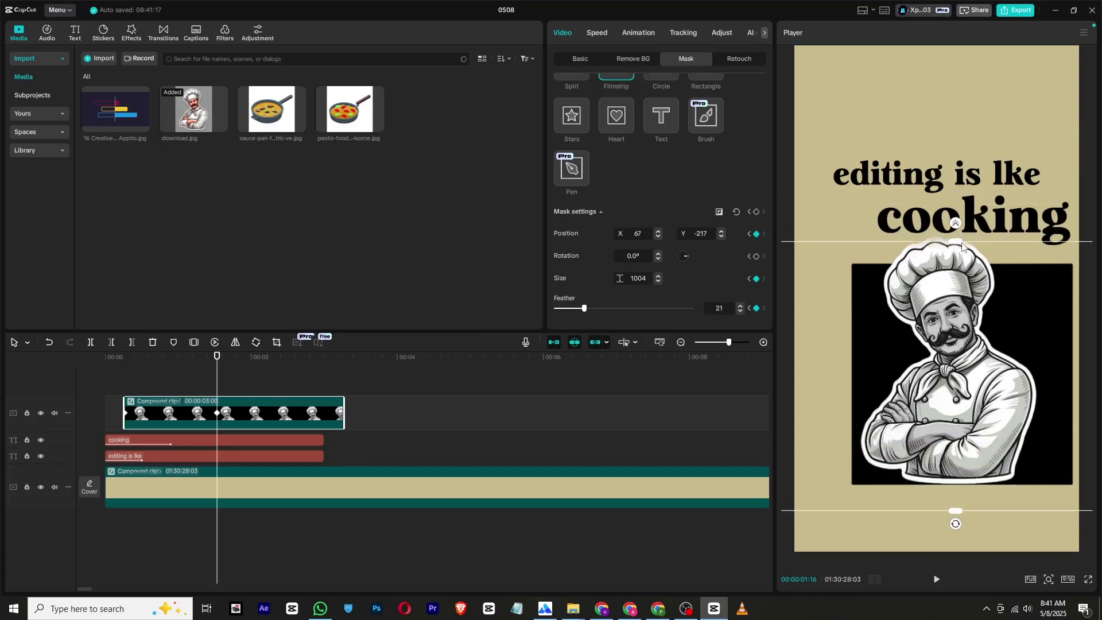
left_click_drag(956, 510, 955, 480)
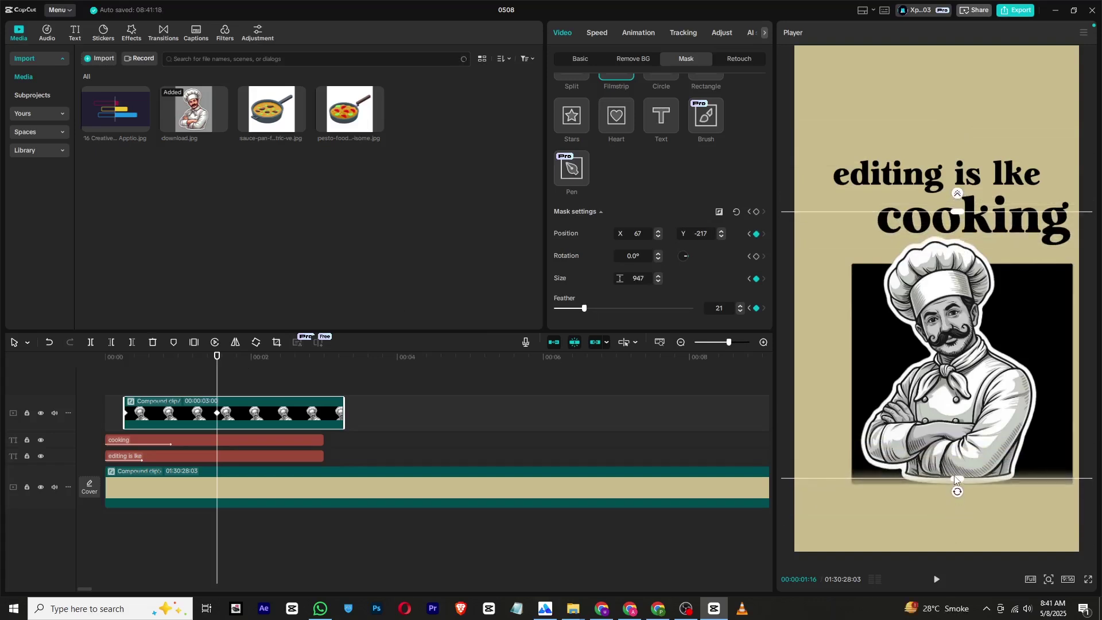
left_click_drag(960, 212, 960, 226)
left_click_drag(955, 306, 957, 420)
left_click_drag(584, 308, 644, 310)
left_click(181, 358)
left_click_drag(179, 360, 42, 380)
key("space")
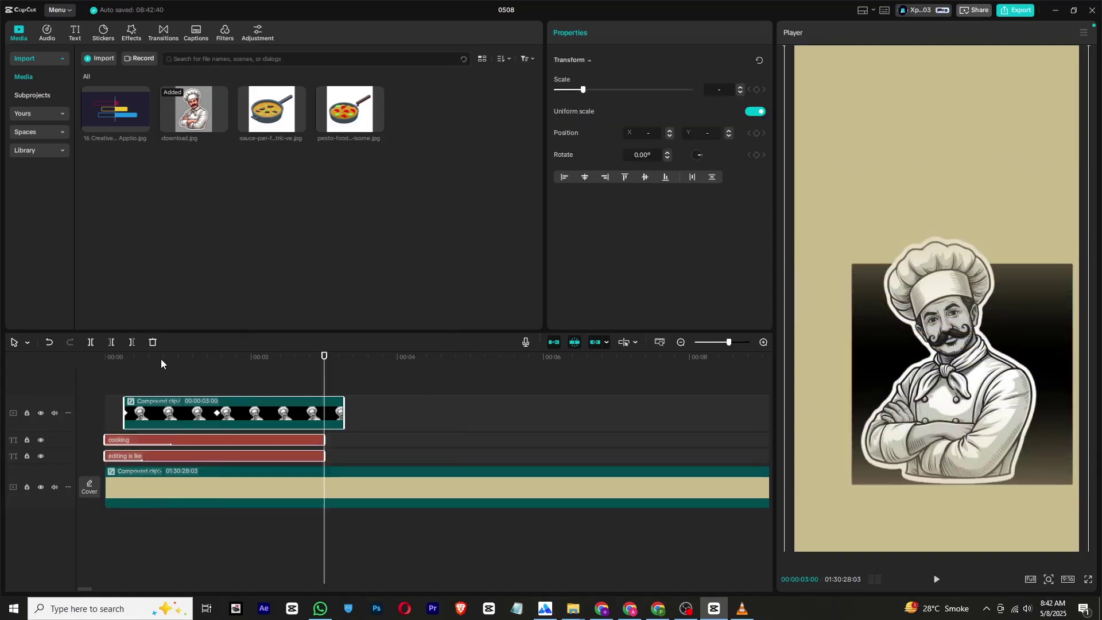
Combine the chef clip and the "cooking" and "editing is lke" texts into one compound clip and play it from the start.
right_click(239, 416)
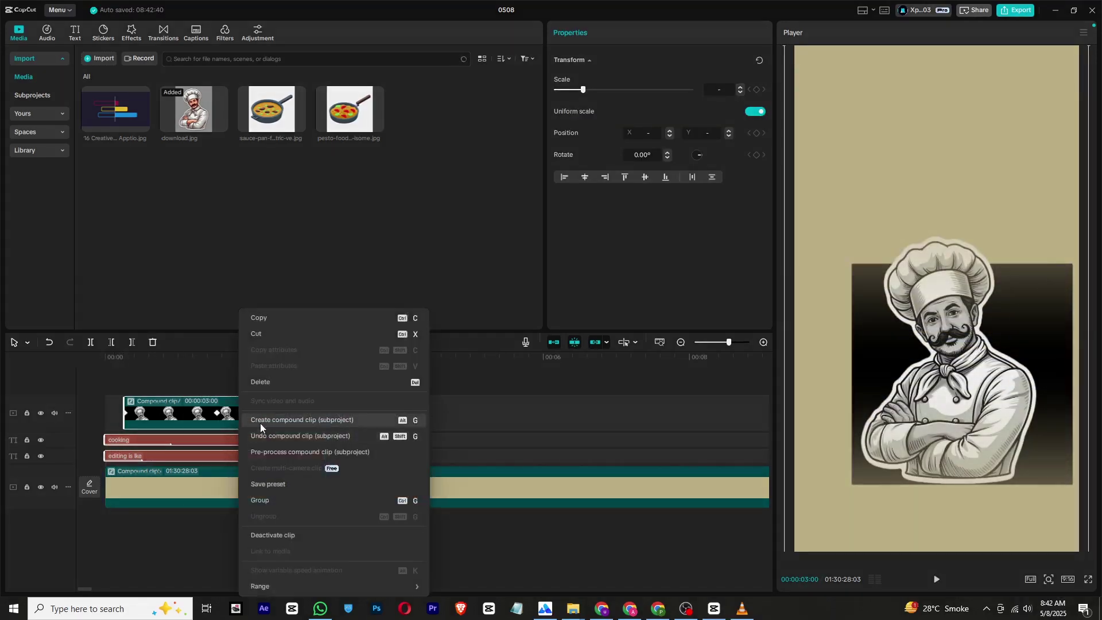
left_click(260, 421)
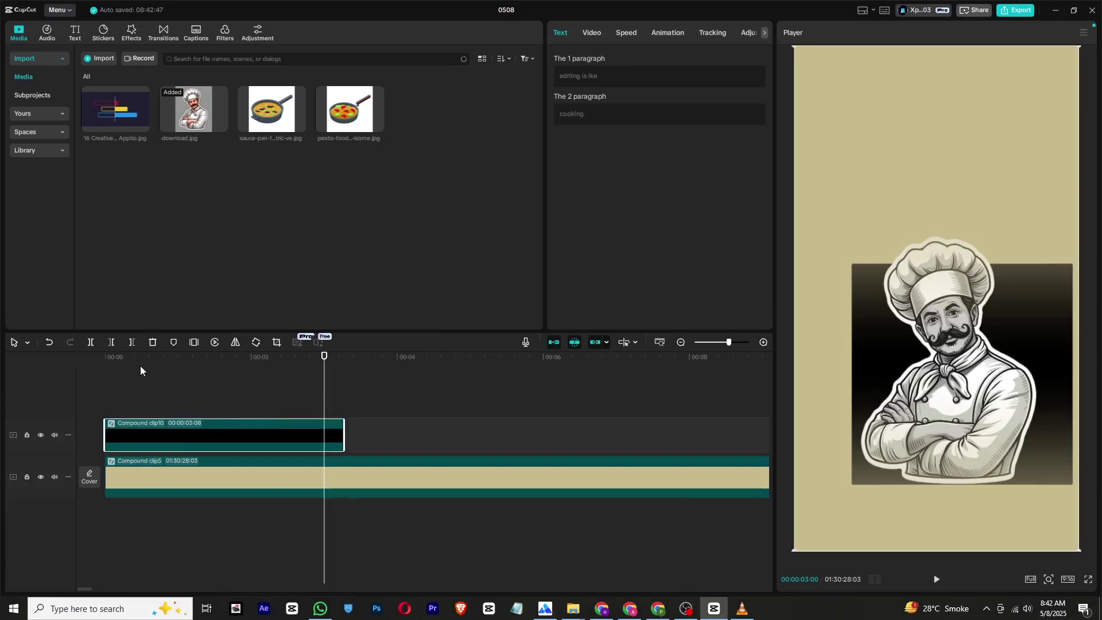
left_click_drag(138, 363, 113, 369)
key("space")
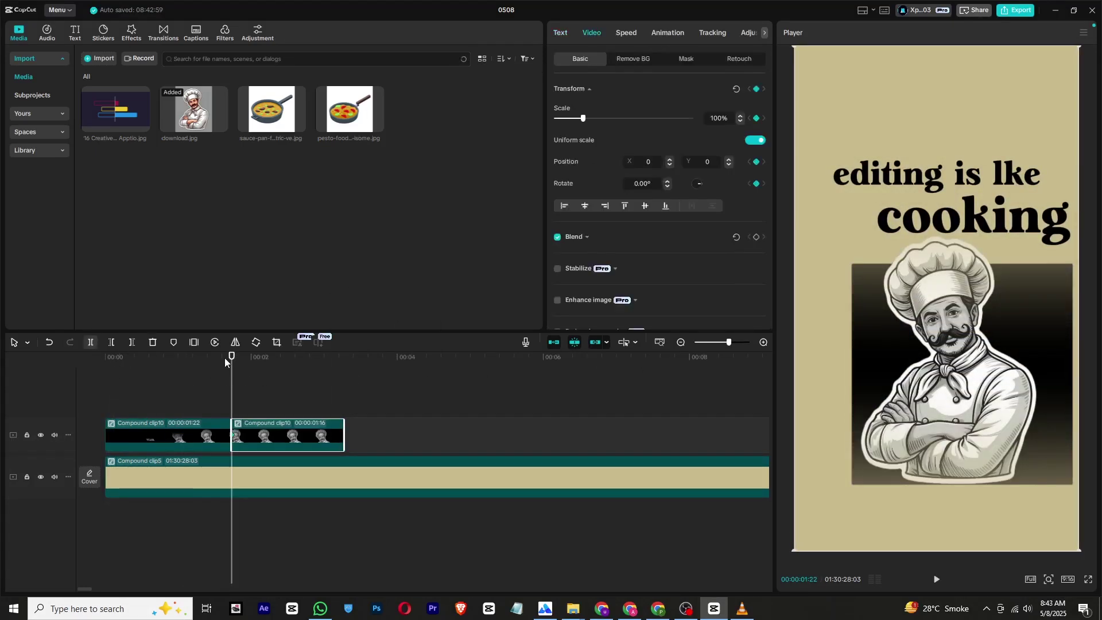
Animate the second compound clip part sliding off the frame to X -2615, Y 159 with 12.85° rotation, and move its end keyframe earlier.
left_click_drag(235, 364, 307, 363)
left_click_drag(1004, 465, 888, 429)
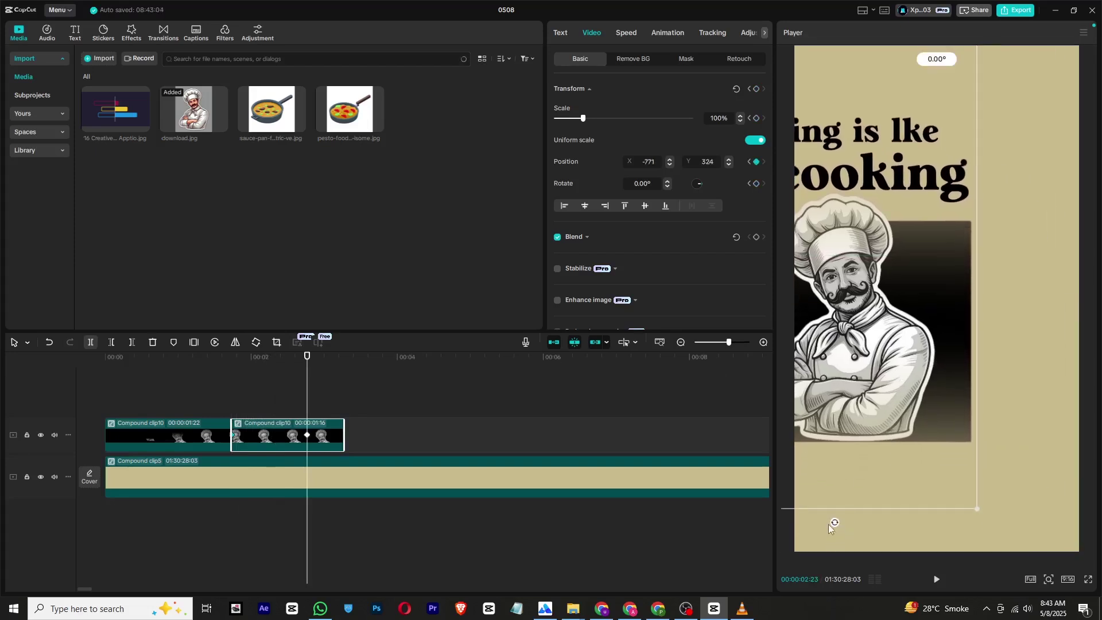
left_click_drag(825, 524, 852, 326)
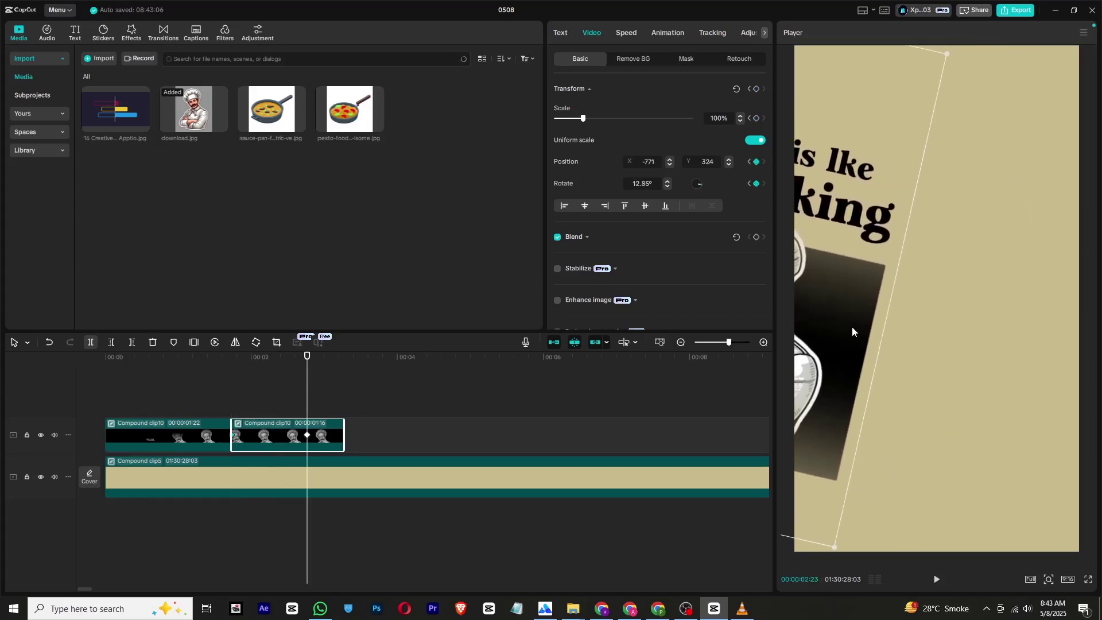
left_click_drag(741, 341, 700, 342)
left_click(221, 368)
key("space")
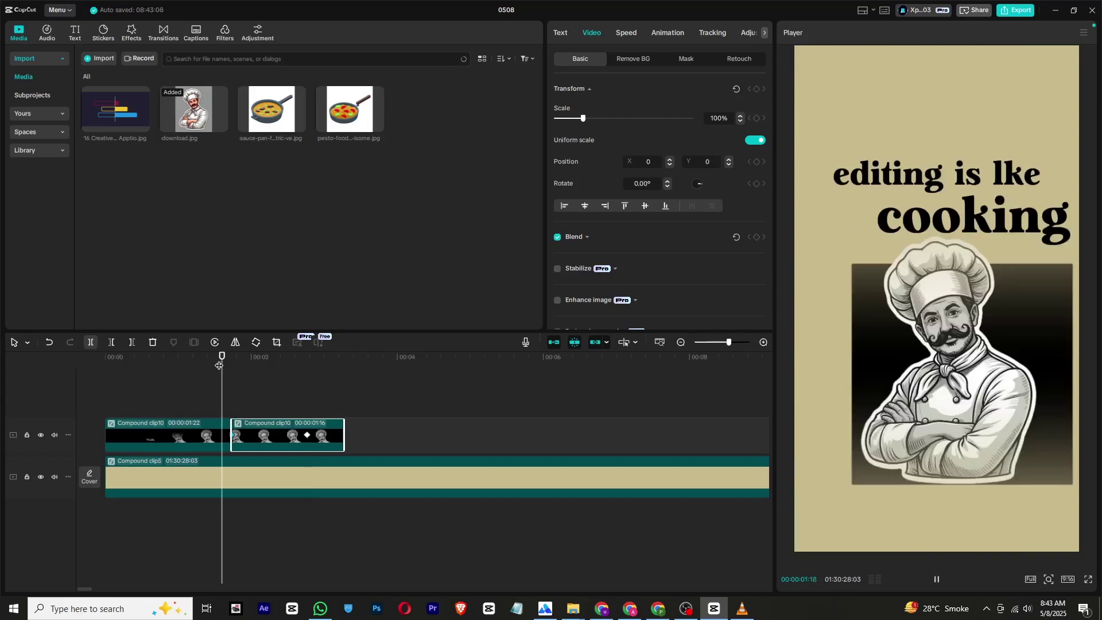
key("space")
left_click(306, 436)
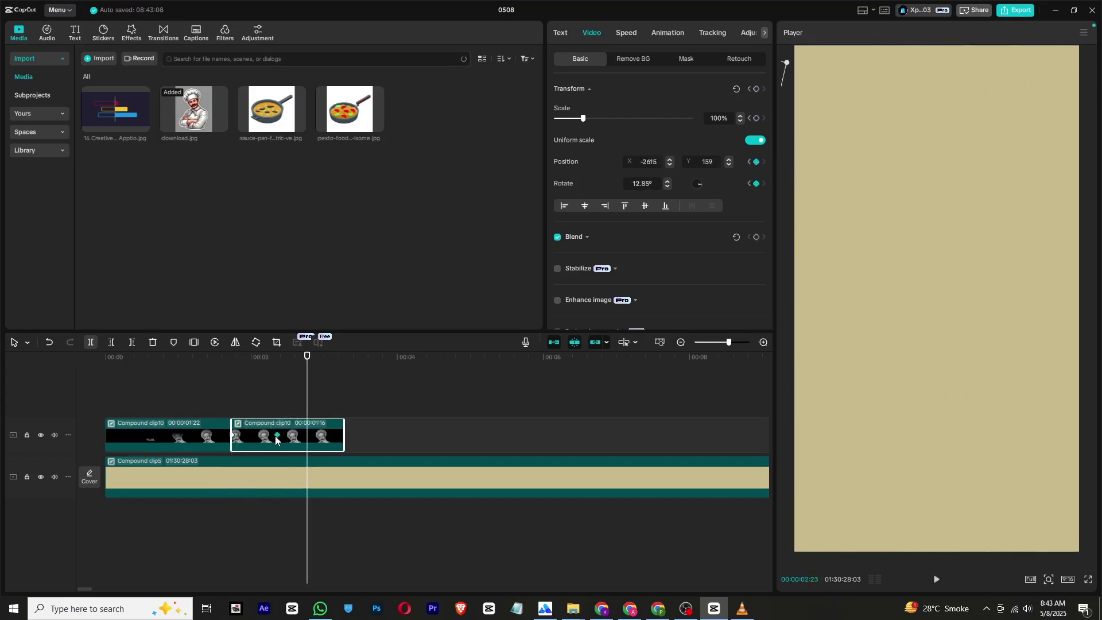
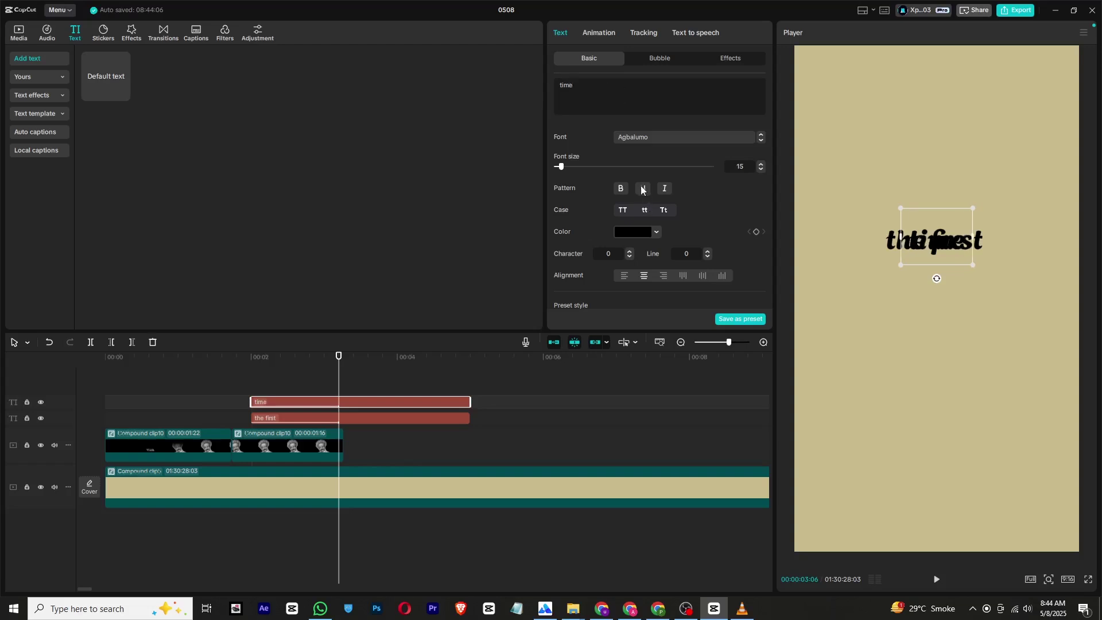
Enlarge the "time" text to font size 45 and place it directly below "the first".
left_click_drag(933, 241, 934, 270)
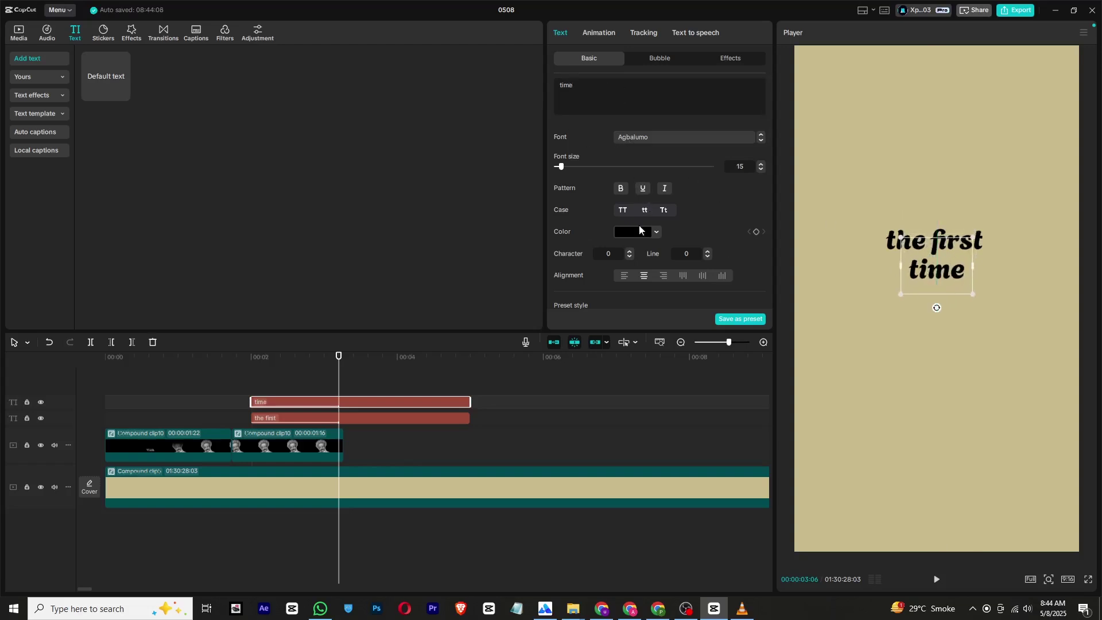
left_click_drag(566, 170, 578, 171)
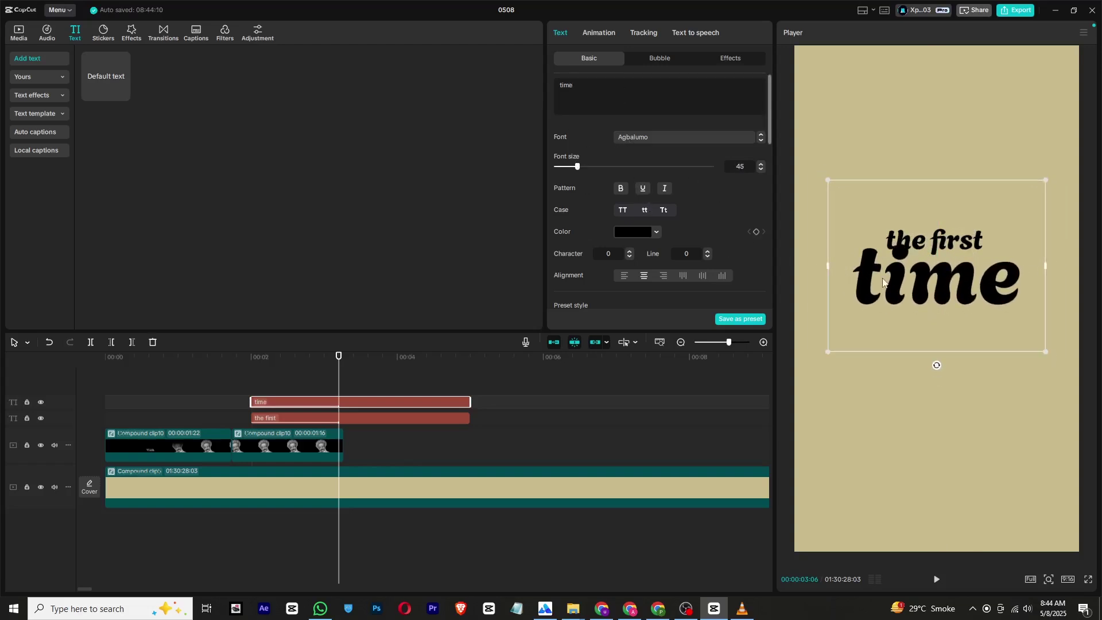
left_click_drag(882, 282, 904, 291)
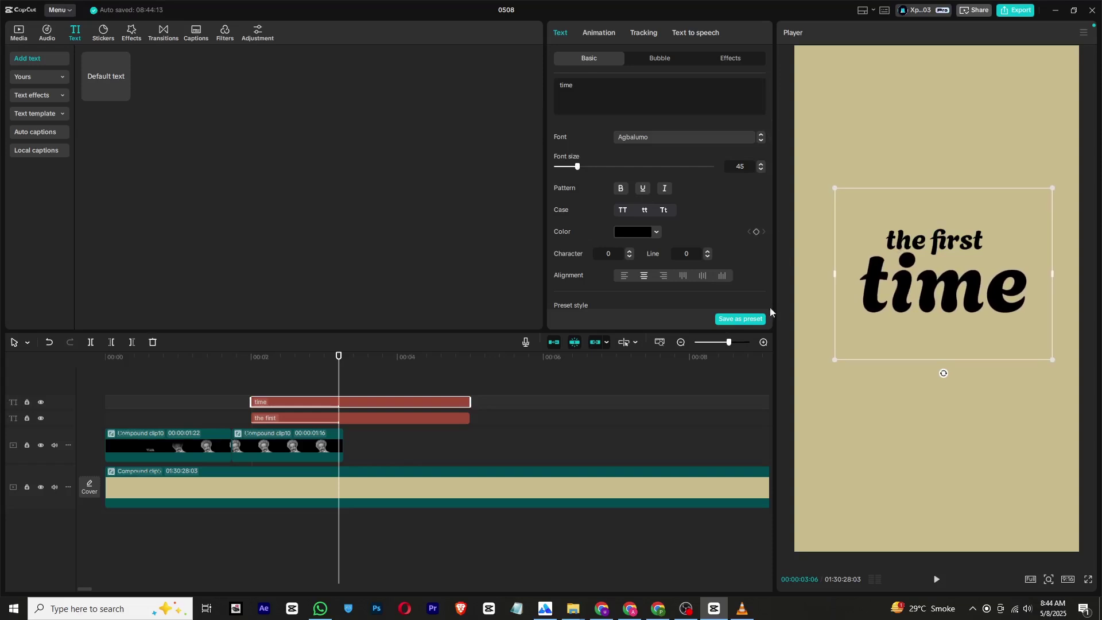
Duplicate the "time" text clip onto a new track above and replace its wording with "it does'nt turn out".
left_click_drag(329, 404, 332, 389, "alt")
left_click(608, 94)
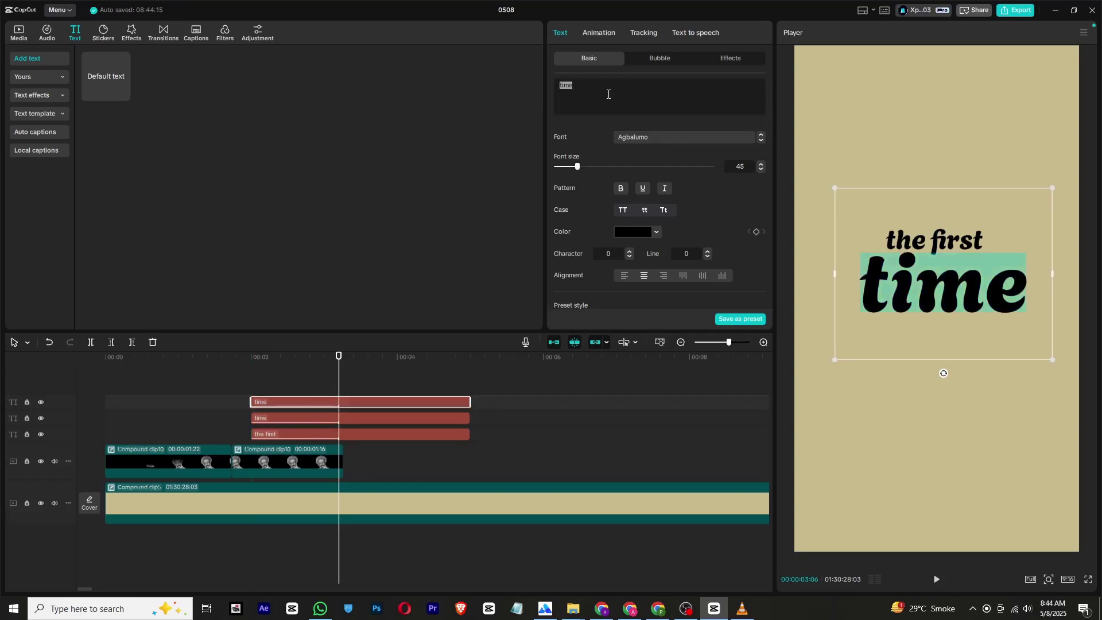
type("it does")
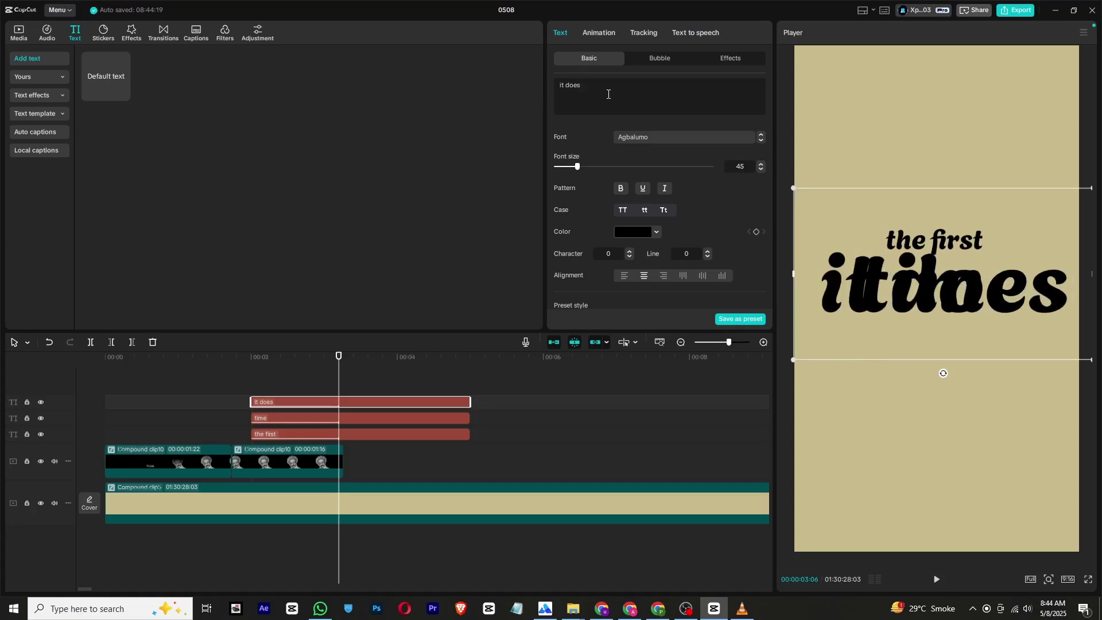
type("'nt")
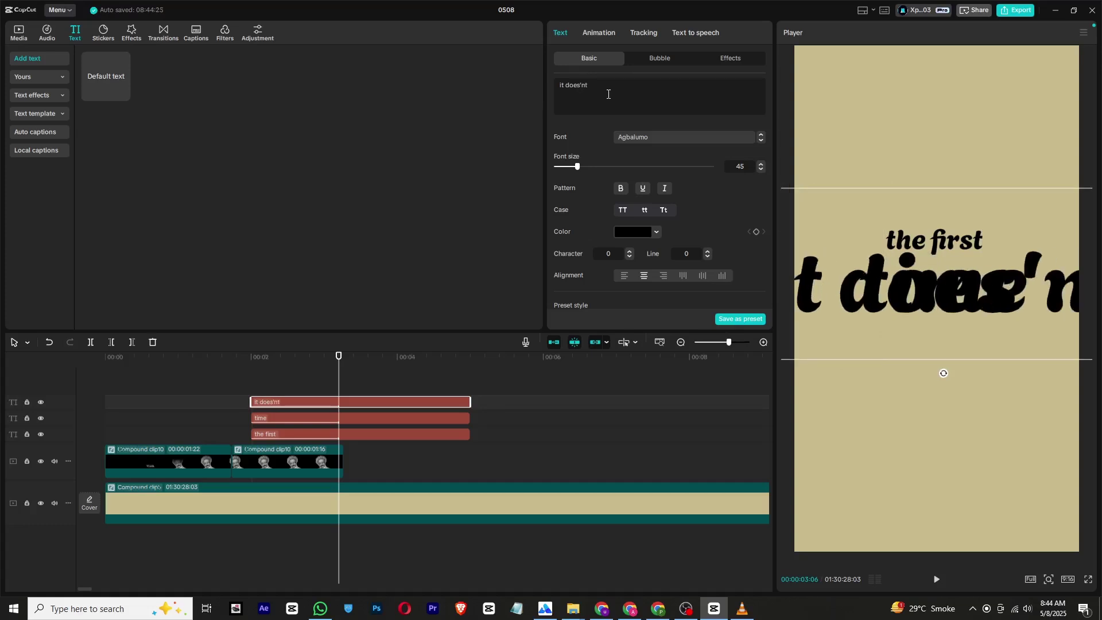
type(" turn out")
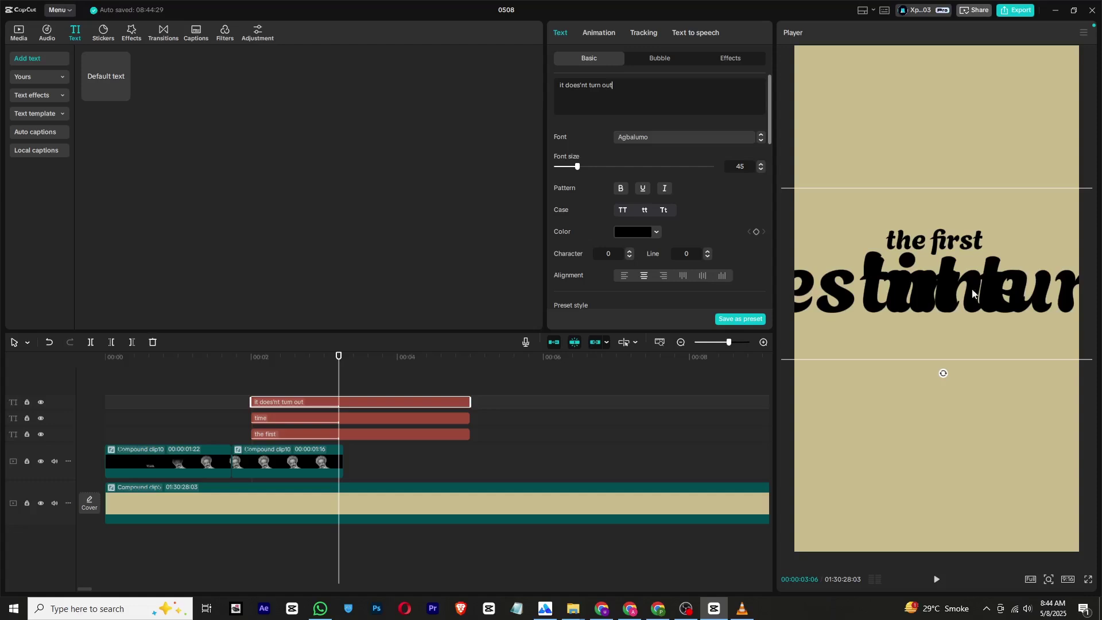
Reduce the "it does'nt turn out" text to font size 22 and centre it horizontally just below "time".
left_click_drag(972, 294, 1059, 299)
left_click_drag(577, 167, 566, 167)
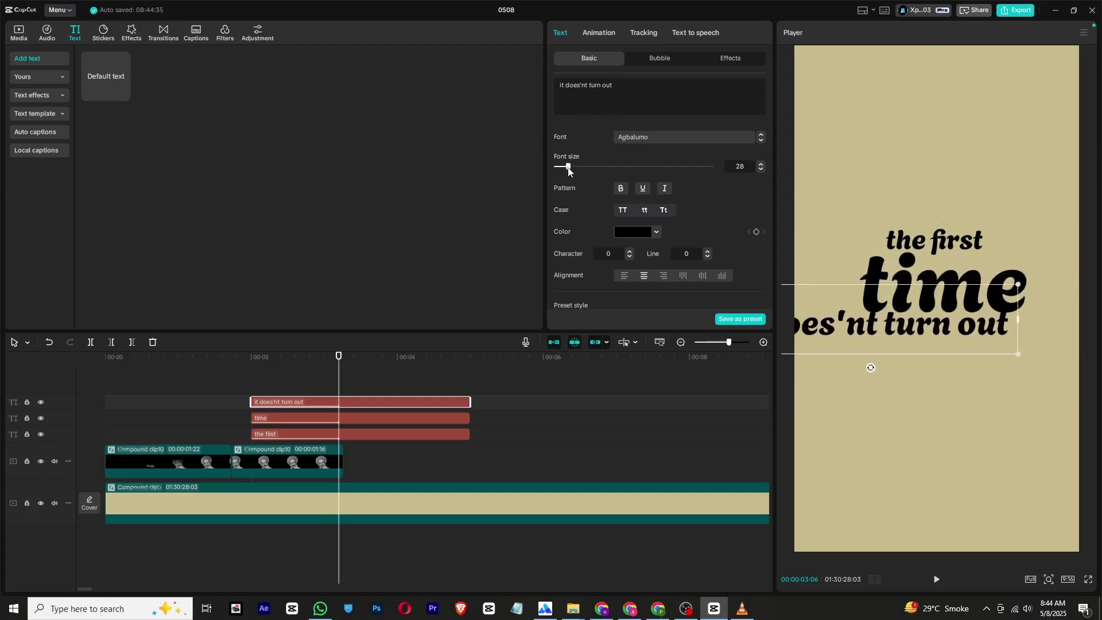
left_click_drag(850, 325, 915, 327)
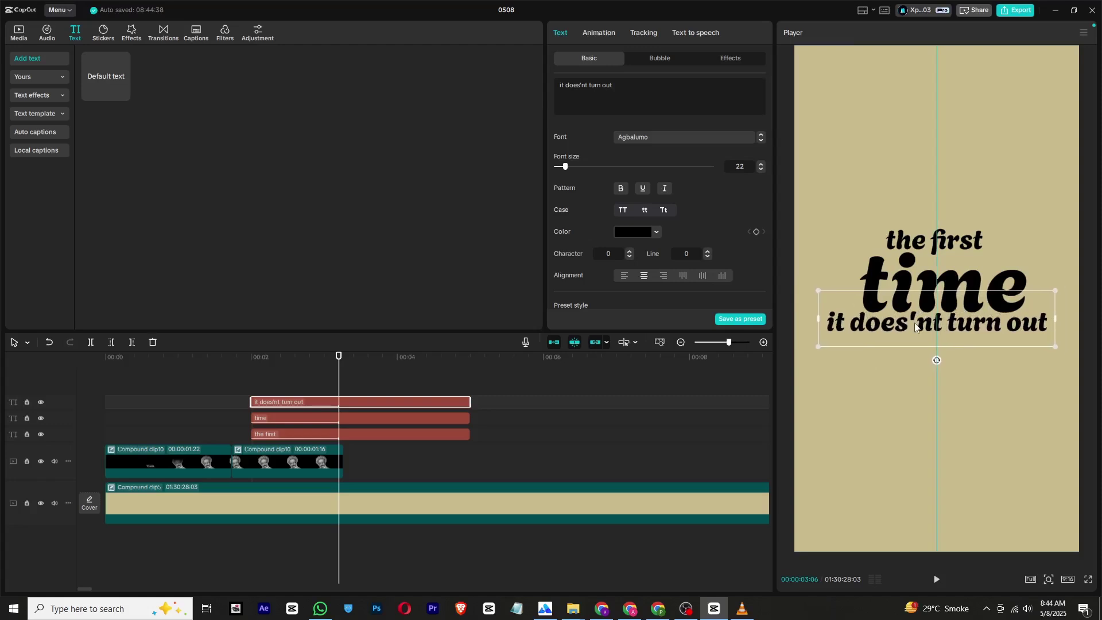
Duplicate the "it does'nt turn out" text onto a new track, reword the copy as "perfect" and place it on the line below.
key("ctrl+c")
key("ctrl+v")
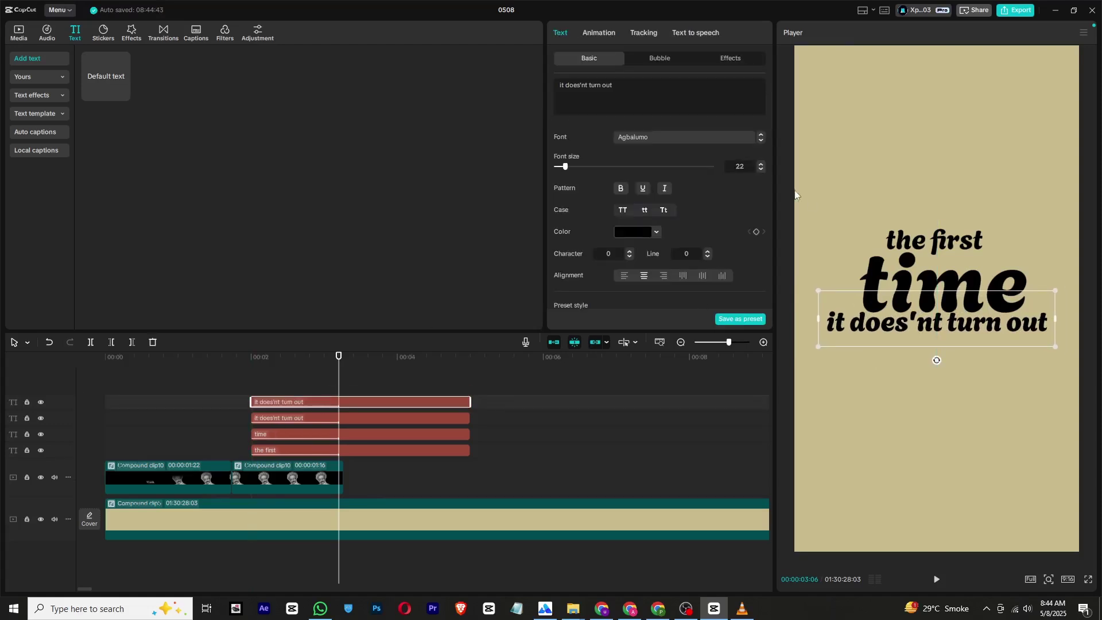
left_click(625, 99)
type("perfedct")
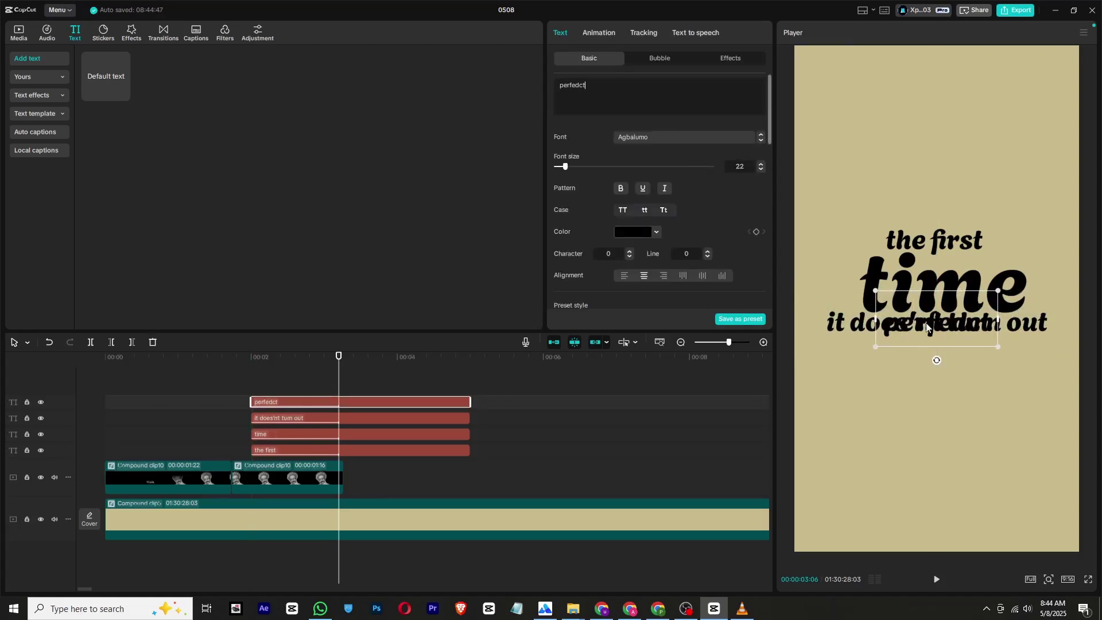
left_click_drag(926, 327, 936, 358)
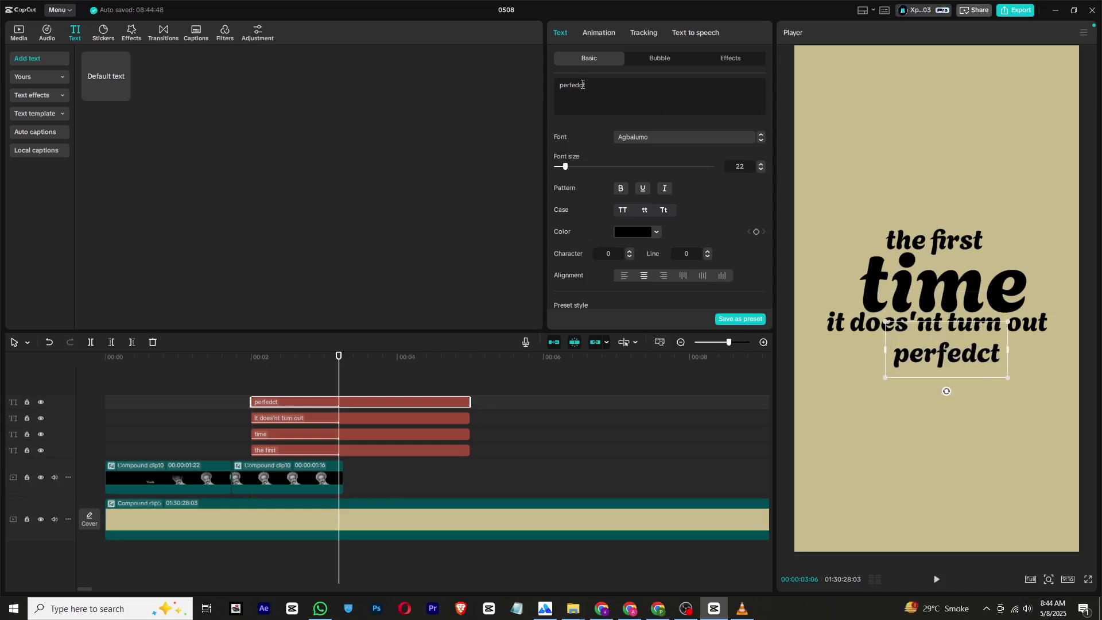
key("BackSpace")
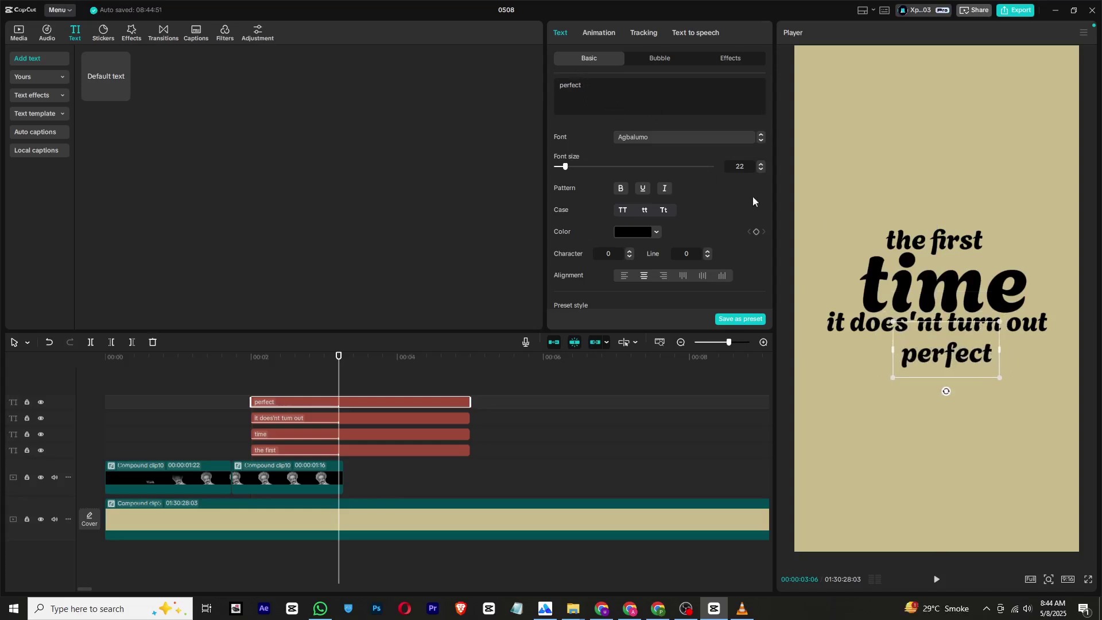
Enlarge the "perfect" text, centre it horizontally just below "it does'nt turn out" and play the sequence from the start.
left_click_drag(998, 378, 1023, 390)
left_click_drag(972, 338, 965, 344)
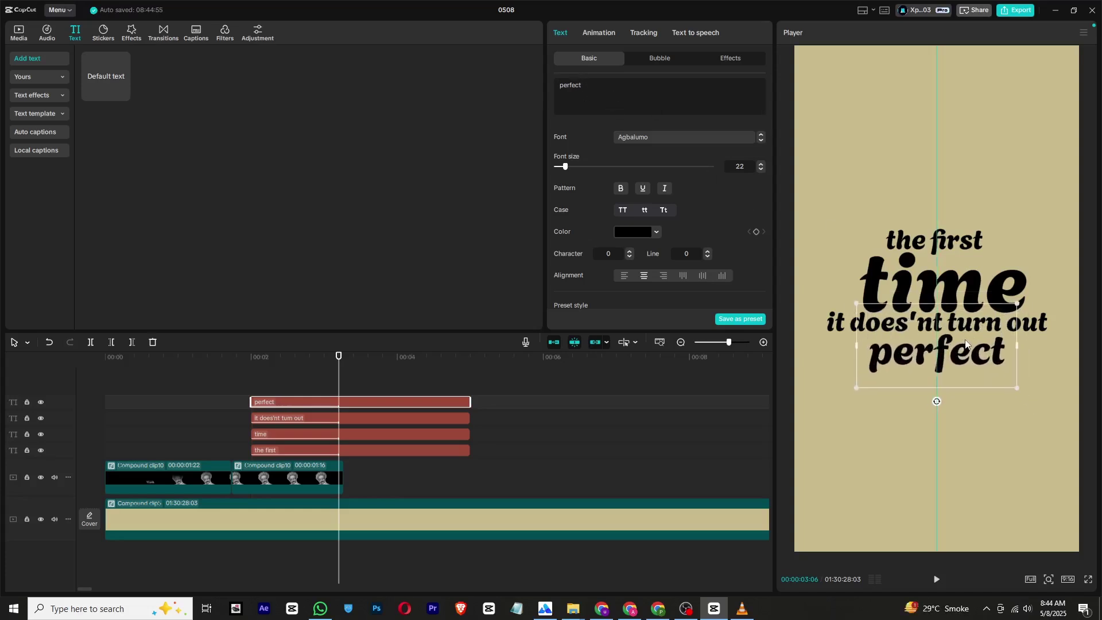
left_click_drag(247, 368, 281, 372)
left_click(307, 379)
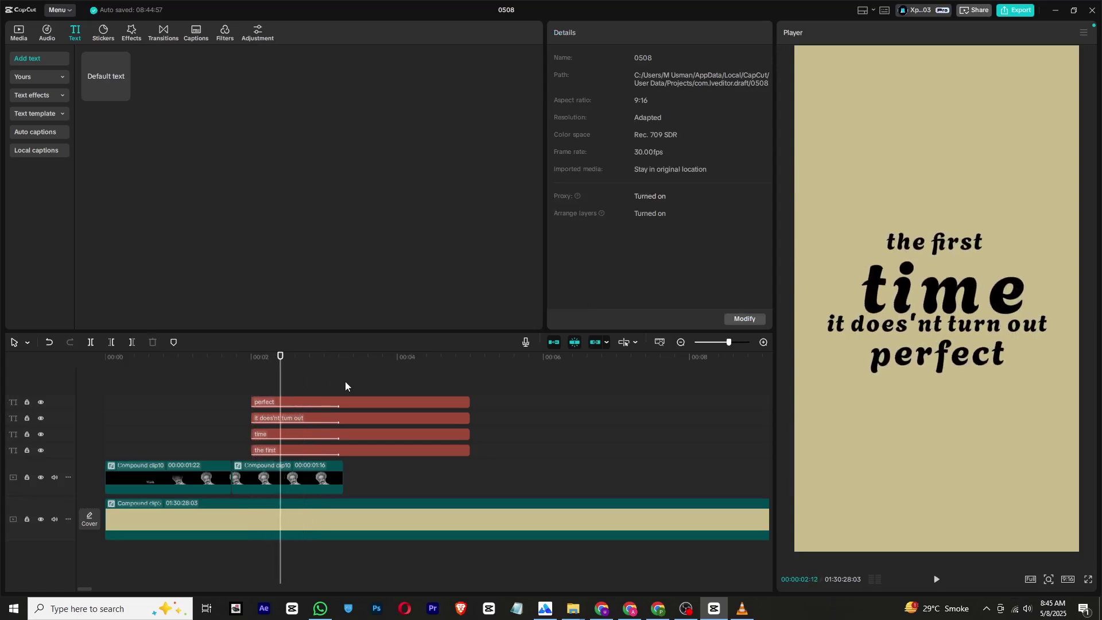
left_click_drag(345, 381, 343, 422)
left_click_drag(287, 376, 61, 384)
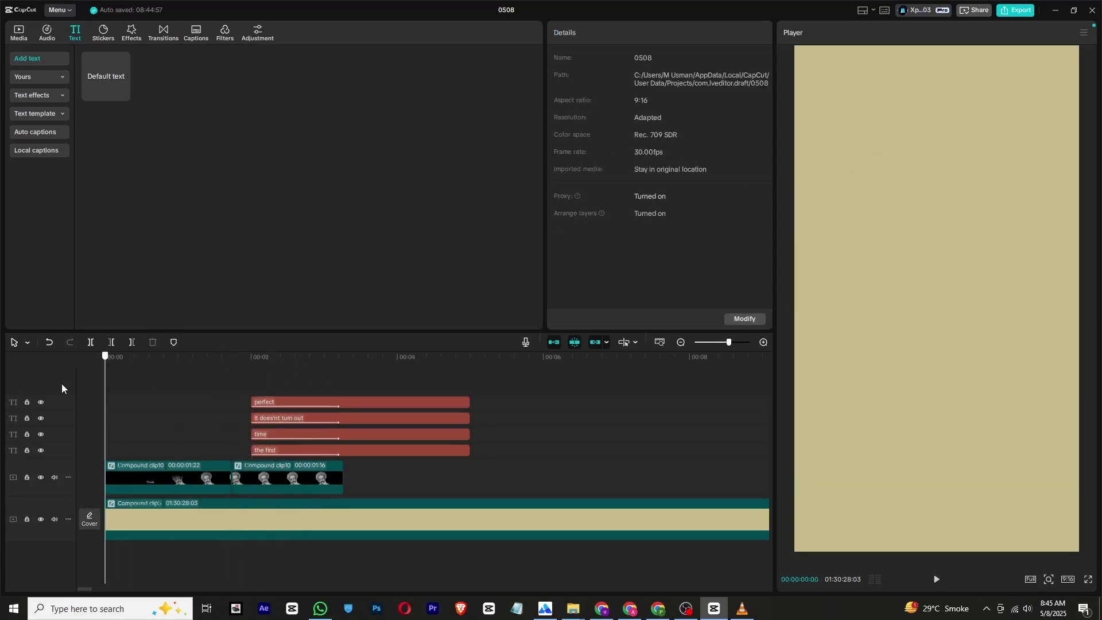
key("space")
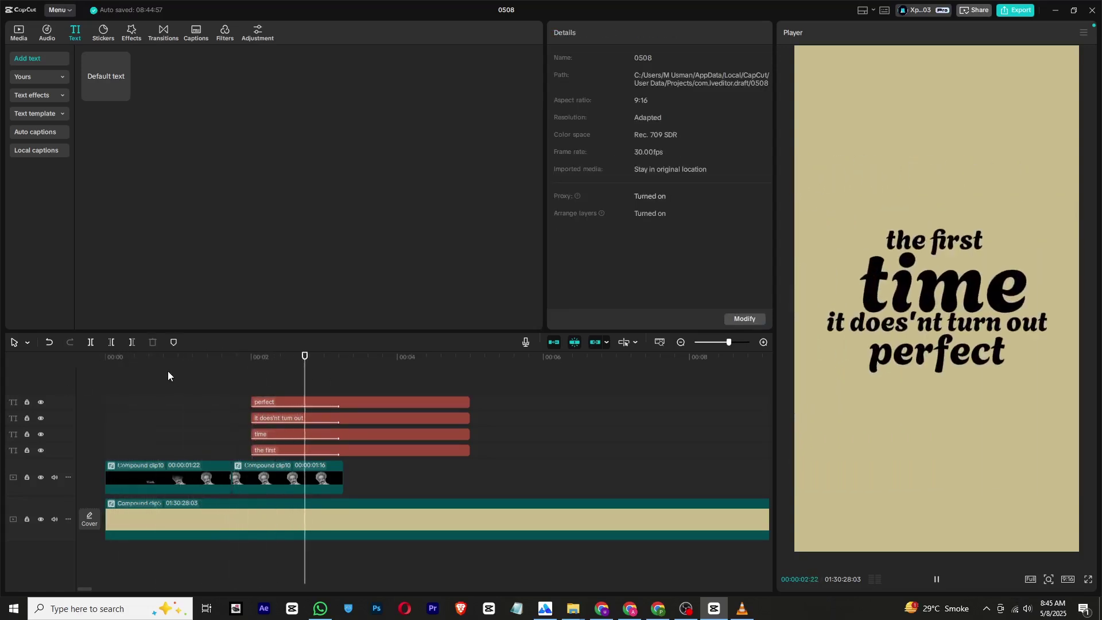
key("space")
Combine the "the first" and "time" texts into one compound clip and shift the other two text clips later.
left_click_drag(485, 429, 459, 449)
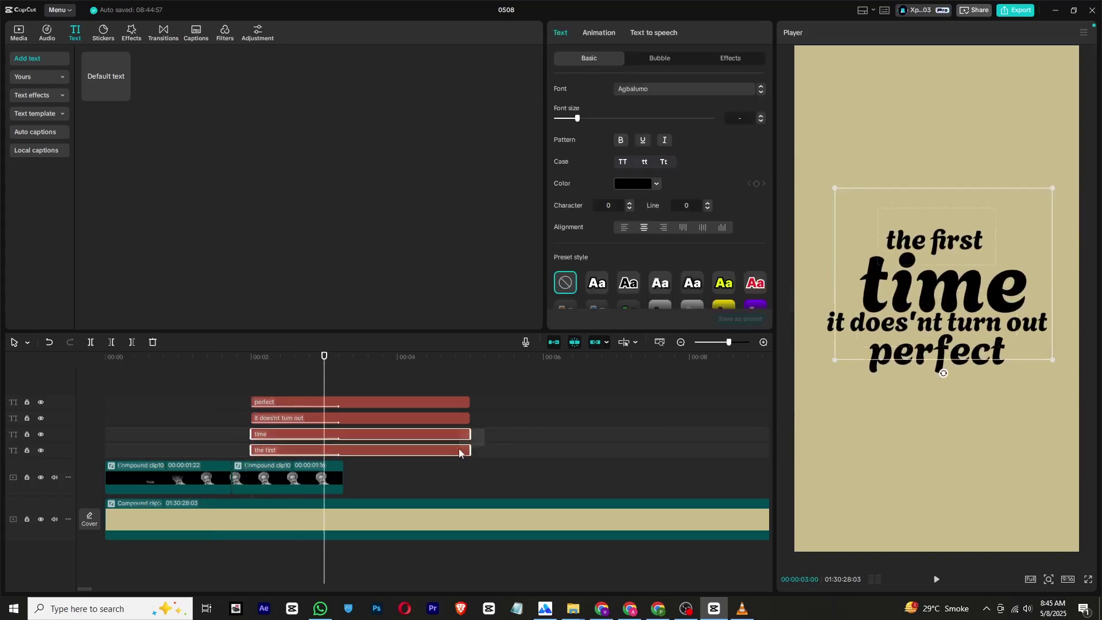
right_click(458, 448)
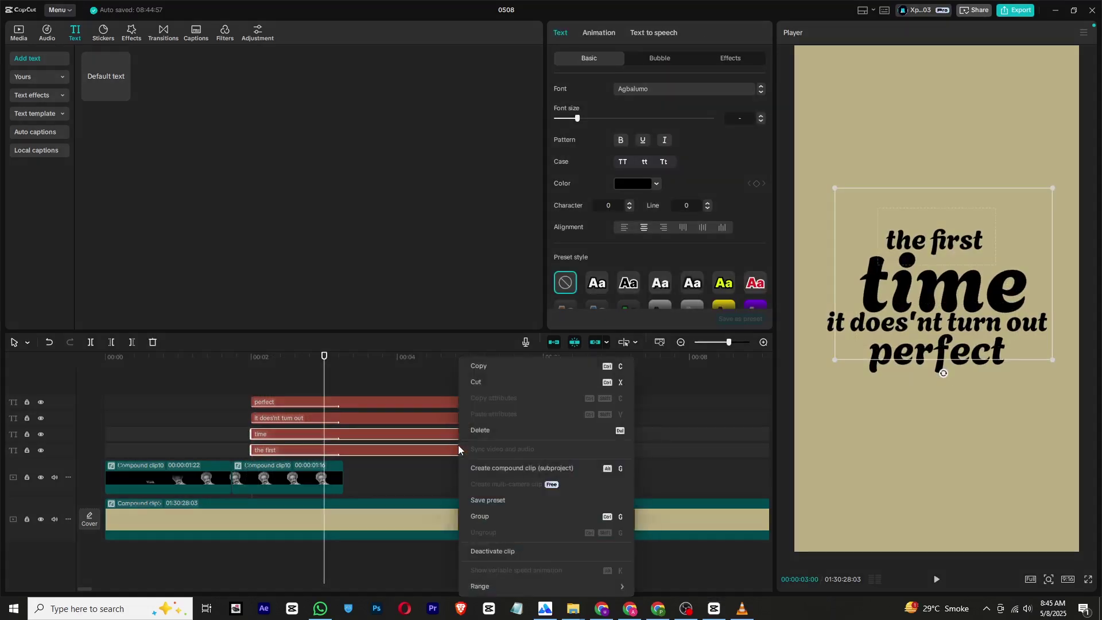
left_click(483, 467)
left_click_drag(291, 381, 296, 412)
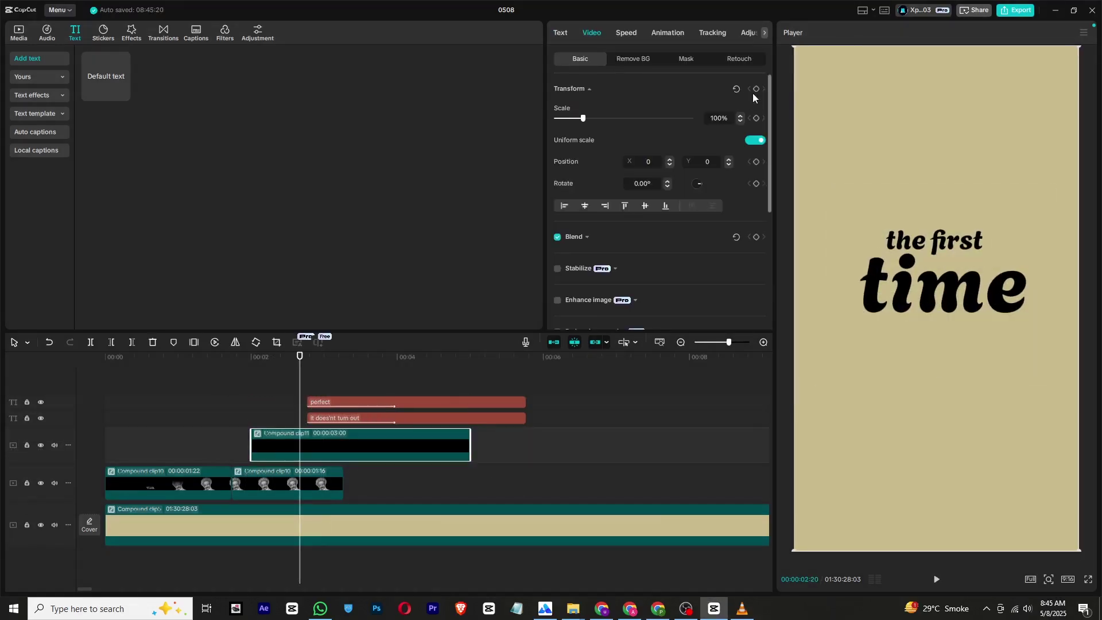
Keyframe the compound clip of "the first" and "time" to shrink to 84% scale between 00:00:02:20 and 00:00:02:26.
left_click(756, 89)
left_click_drag(303, 367, 314, 368)
left_click(740, 121)
left_click(741, 121)
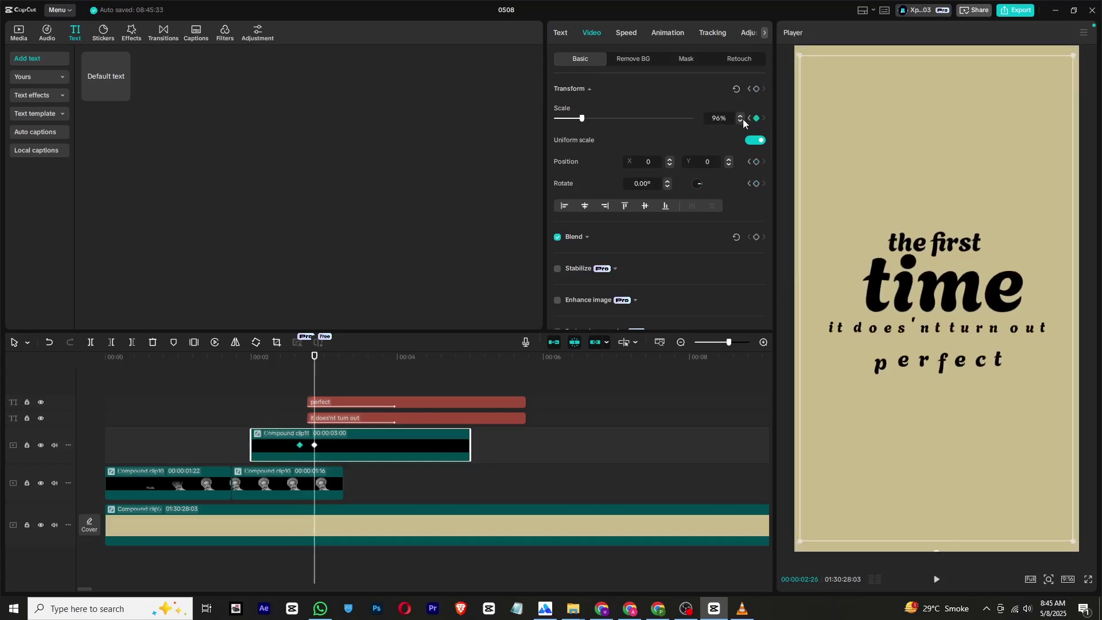
left_click(741, 121)
left_click(740, 121)
left_click(740, 121)
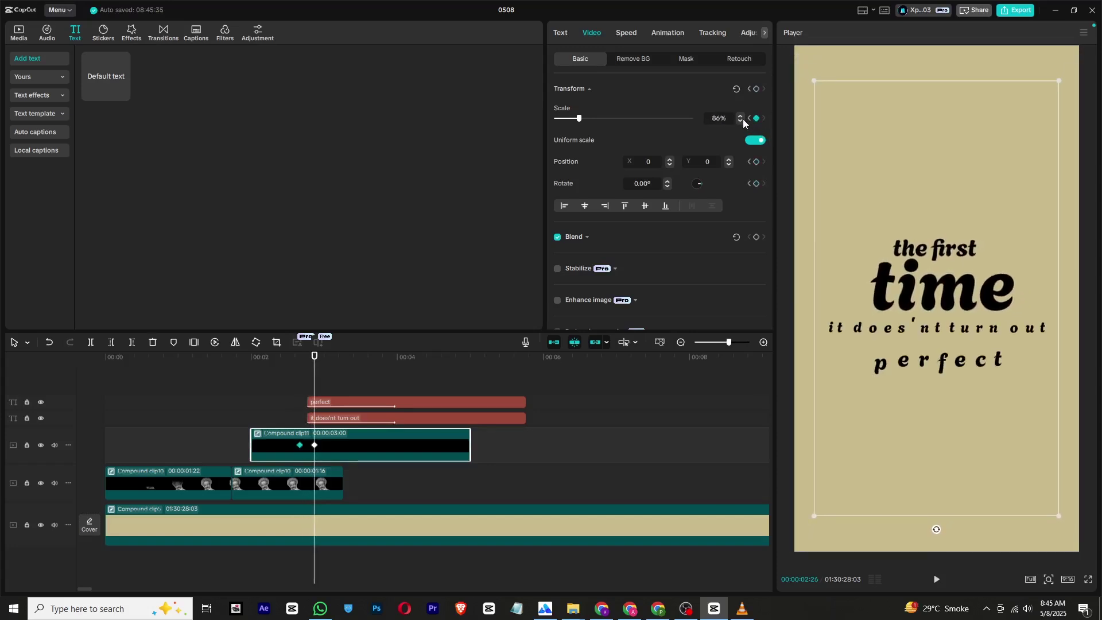
left_click(740, 121)
Move the end keyframe of the shrink animation slightly later and play the animation back.
left_click_drag(302, 360, 258, 367)
key("space")
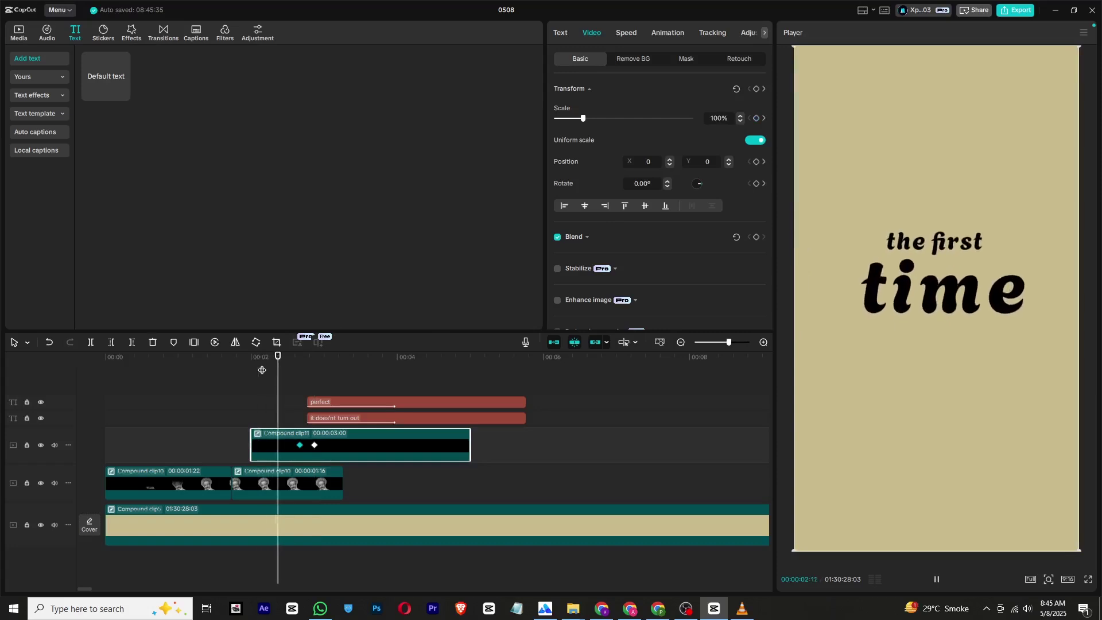
key("space")
left_click_drag(314, 446, 331, 448)
left_click(285, 361)
key("space")
key("space")
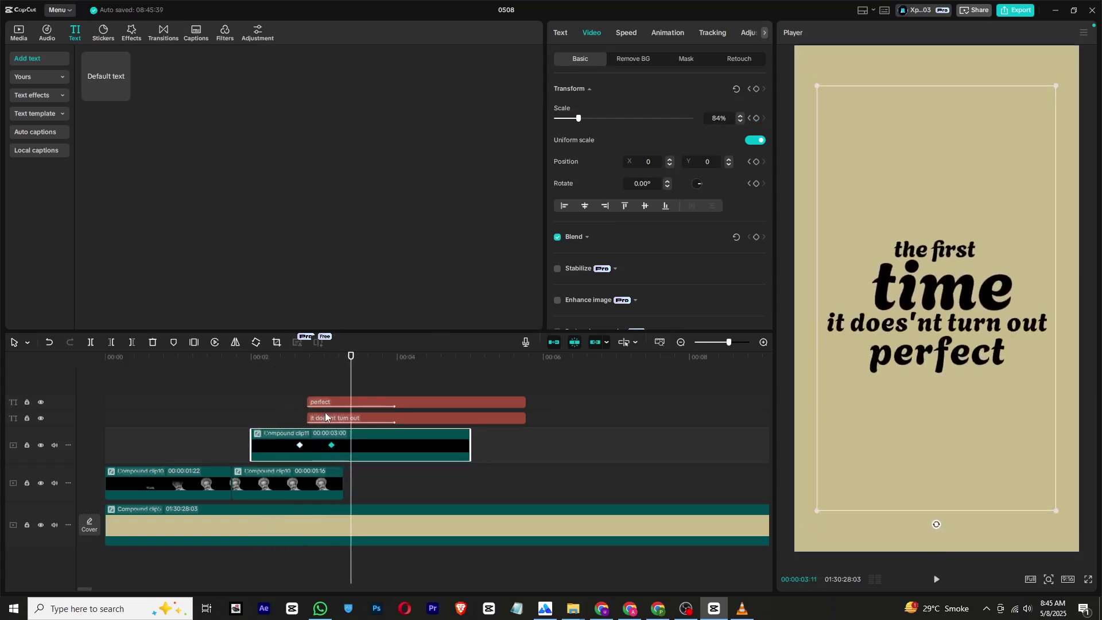
Combine the "it does'nt turn out" and "perfect" texts into a compound clip and split it at 00:00:04:09.
left_click_drag(445, 386, 432, 418)
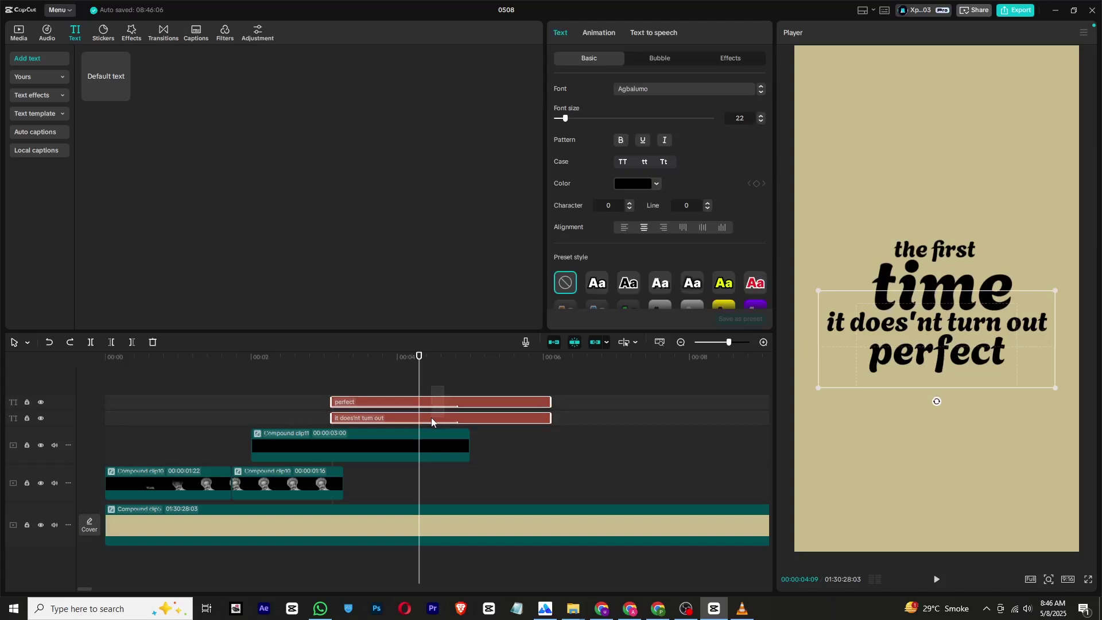
right_click(432, 418)
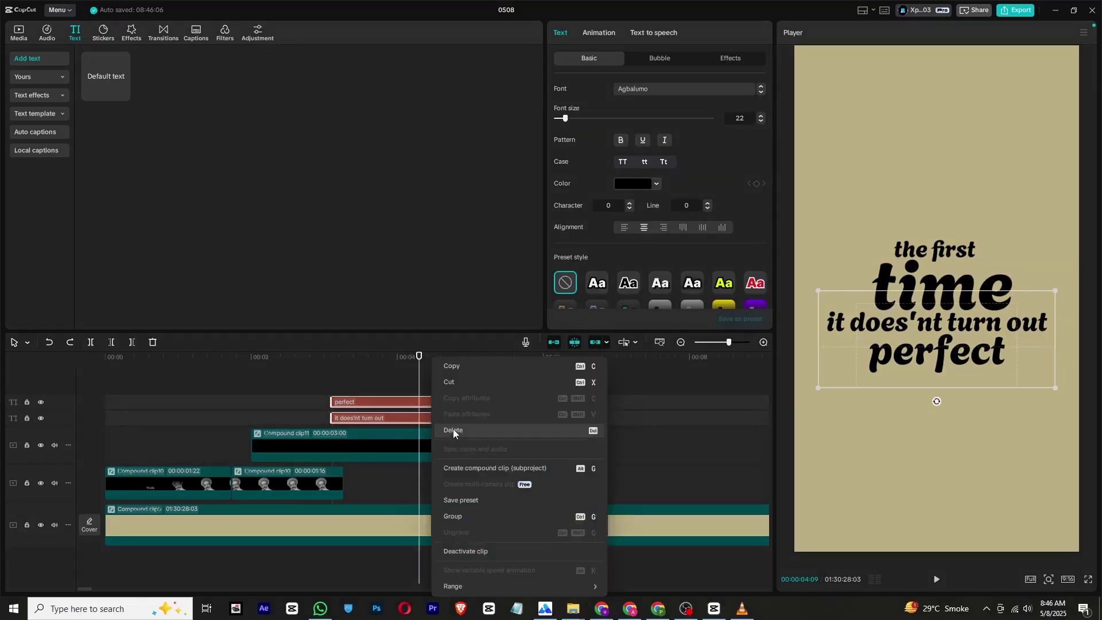
left_click(460, 470)
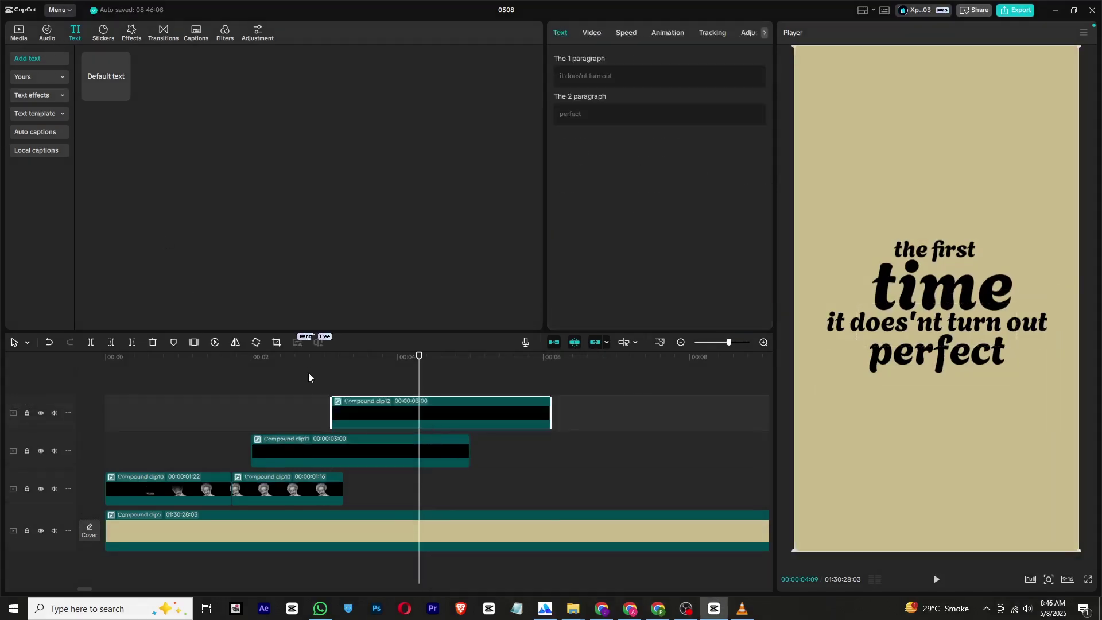
left_click(90, 342)
Add the Magnifying Glass effect above the clips from 00:00:04:09 with size 23, vertical 39 and horizontal 68.
left_click(131, 33)
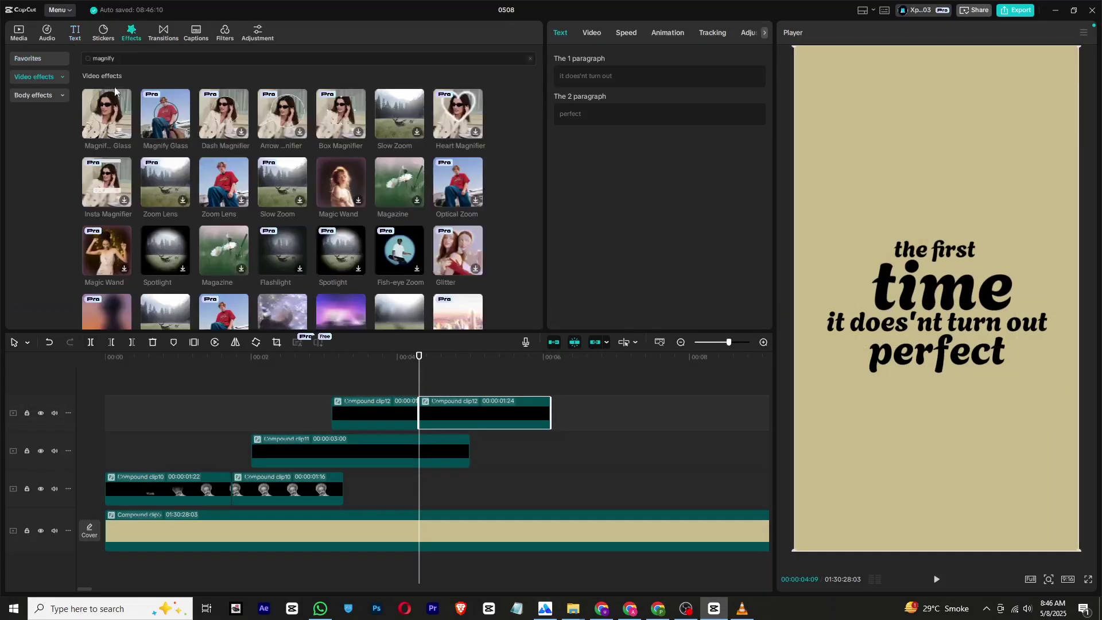
left_click_drag(110, 123, 419, 389)
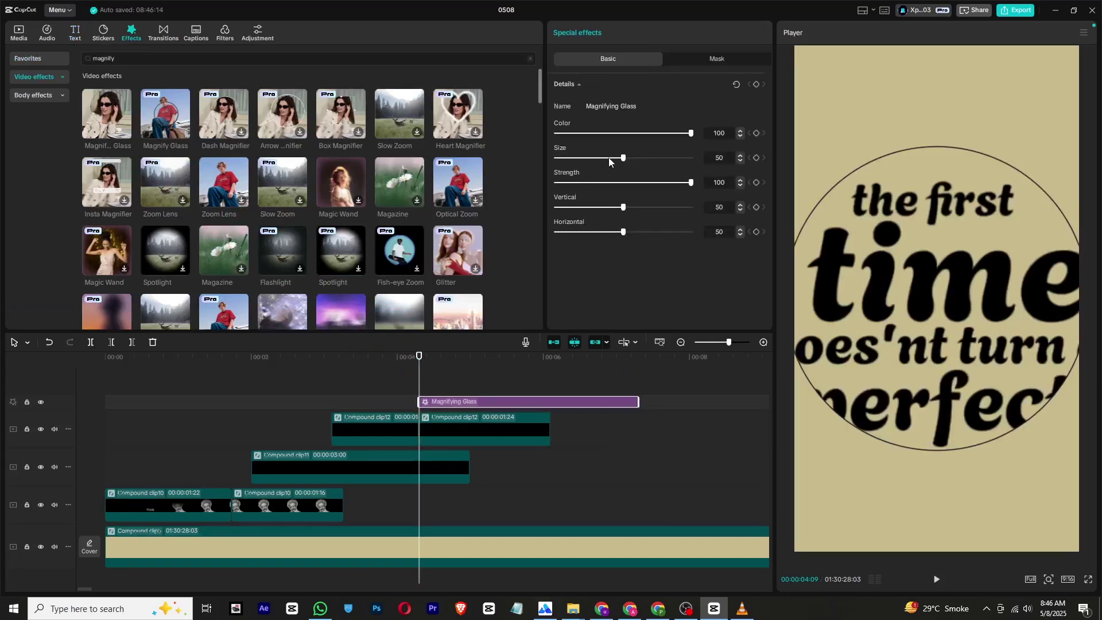
left_click_drag(609, 159, 594, 159)
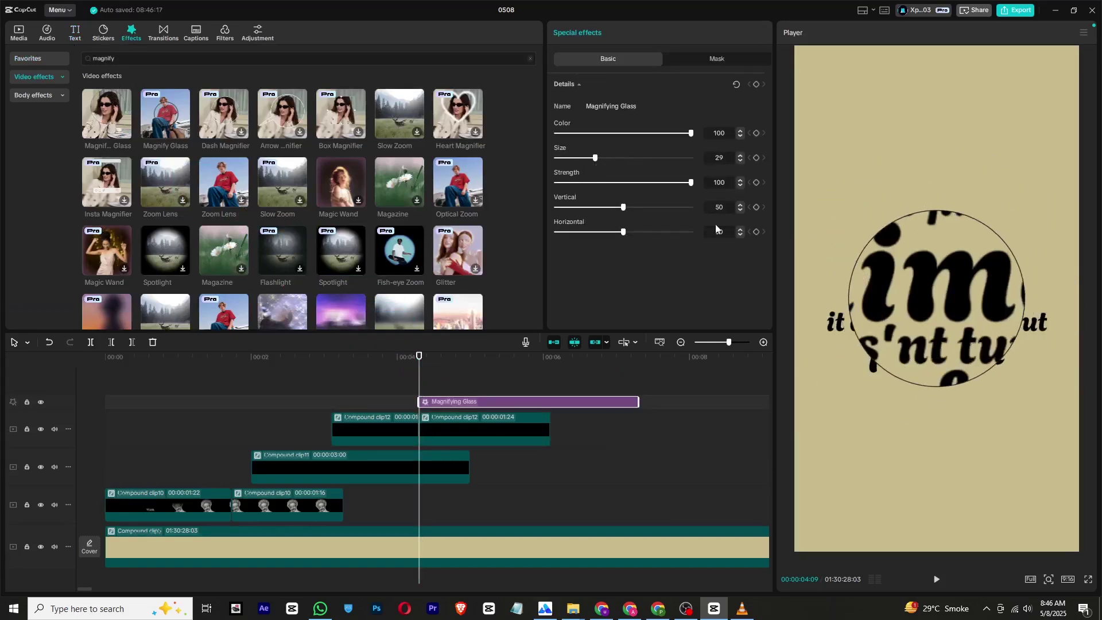
left_click(445, 427)
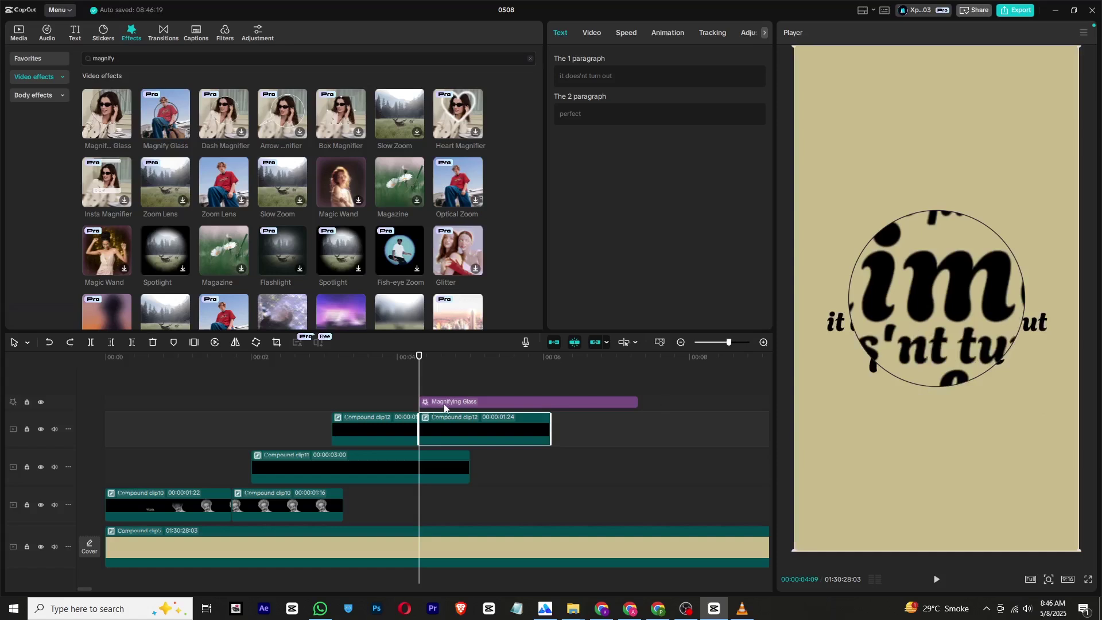
left_click(452, 403)
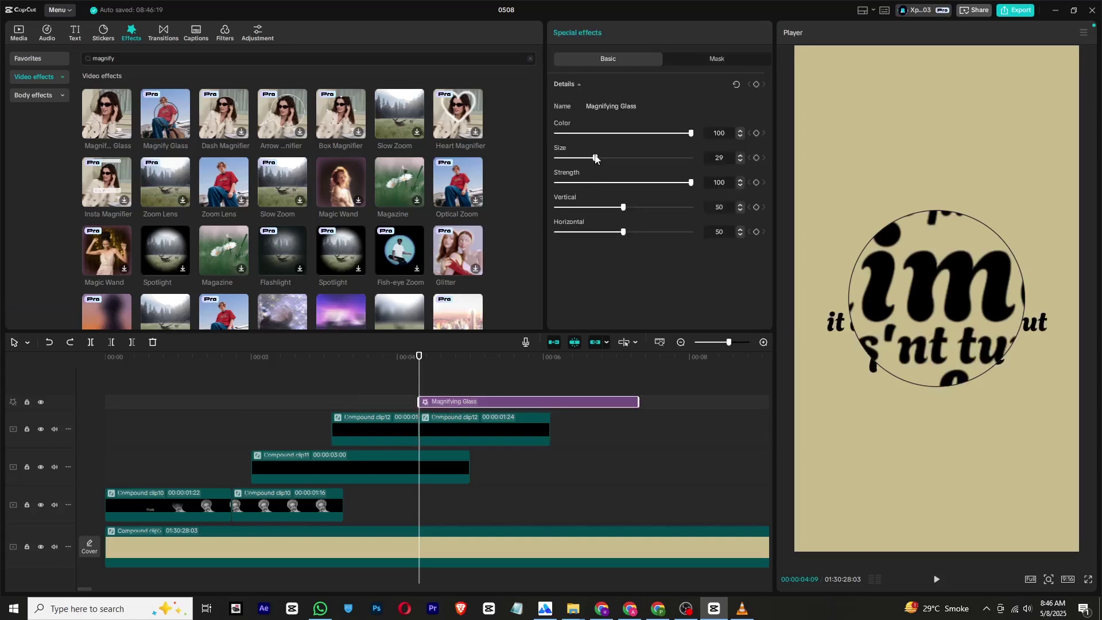
left_click_drag(596, 159, 587, 160)
left_click_drag(622, 207, 650, 233)
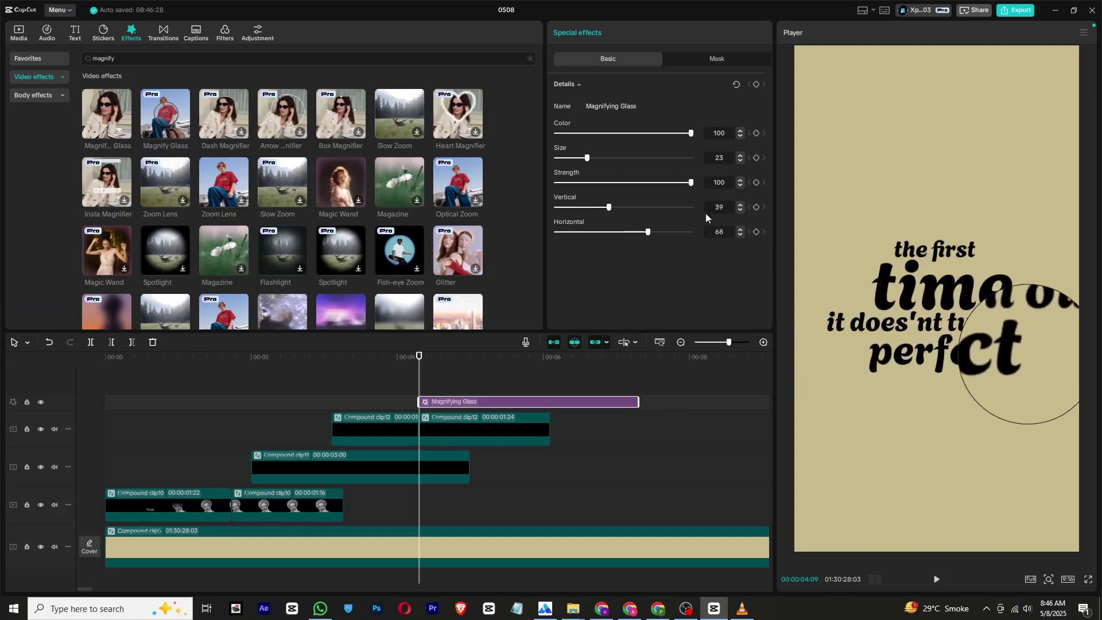
Keyframe the Magnifying Glass horizontal value from 68 at 00:00:04:09 to 40 at 00:00:04:20, keeping vertical at 39.
left_click(757, 208)
left_click_drag(415, 365, 472, 374)
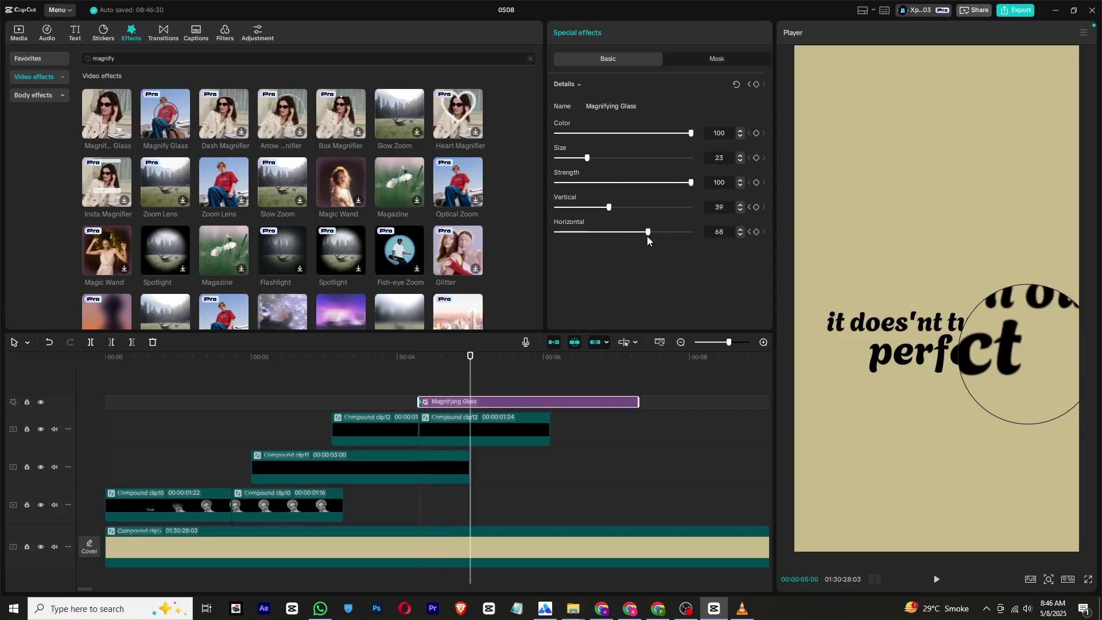
mouse_move(439, 365)
left_mouse_down()
mouse_move(475, 365)
mouse_move(446, 370)
left_mouse_up()
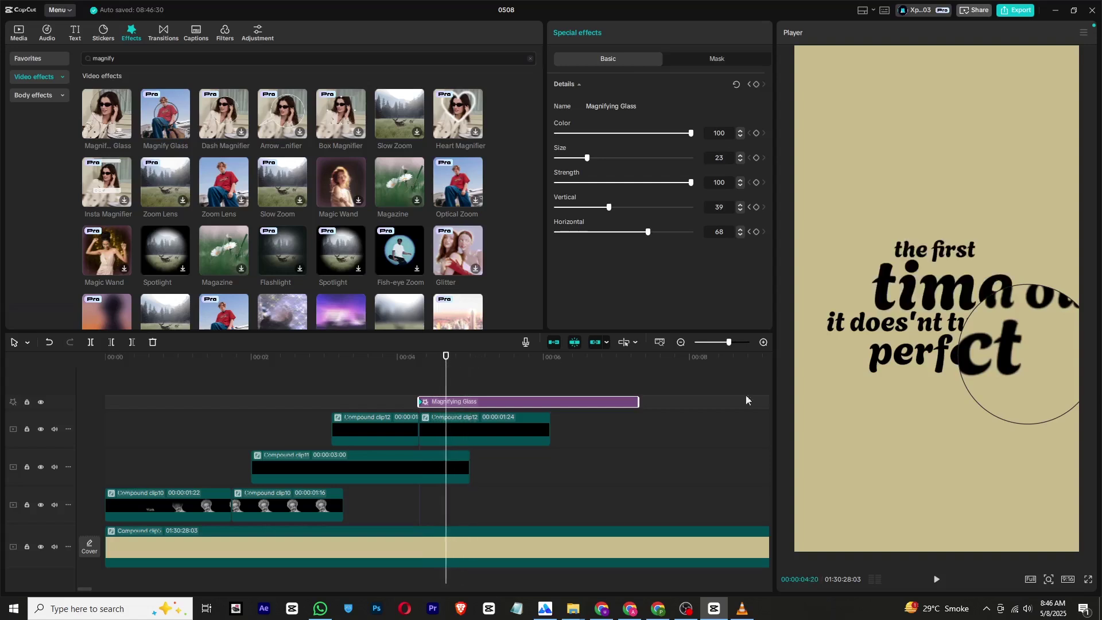
left_click(596, 208)
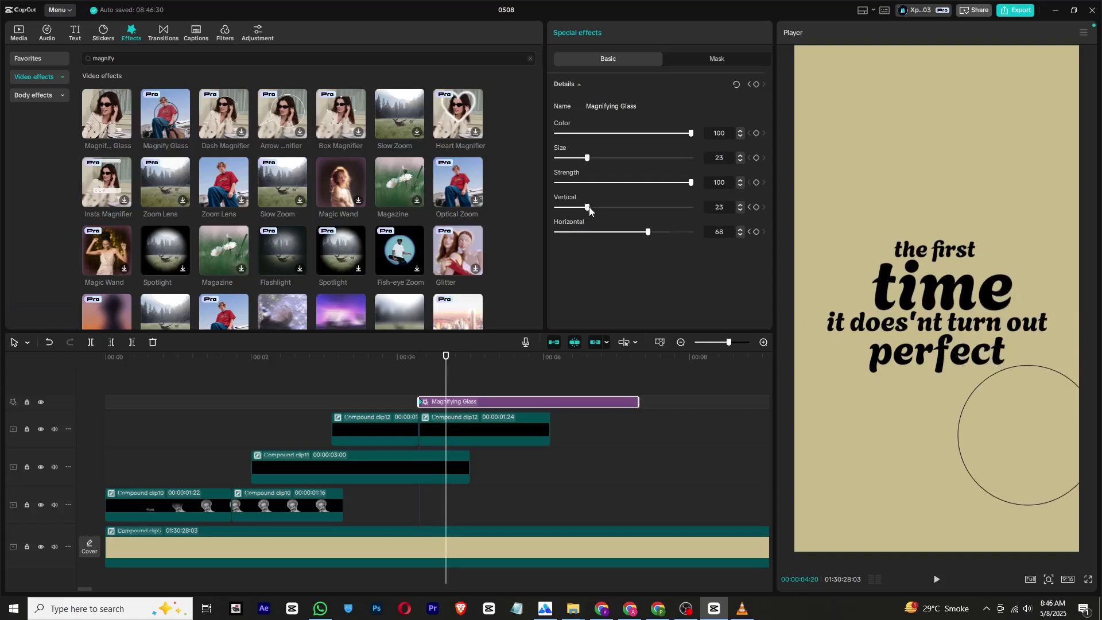
key("ctrl+z")
left_click_drag(636, 236, 609, 239)
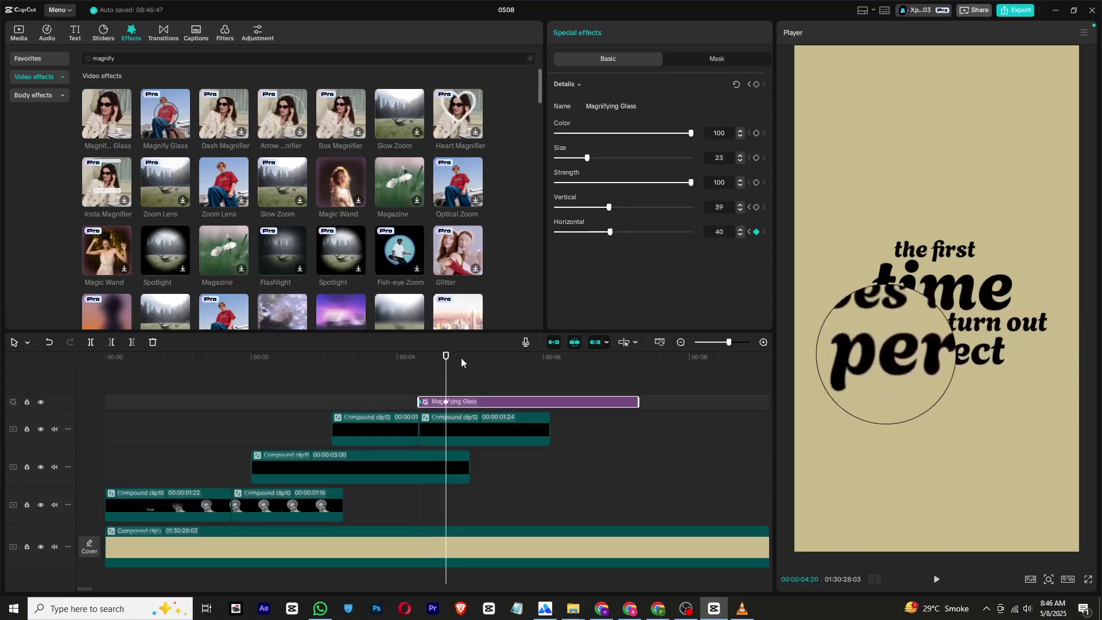
Add a Magnifying Glass keyframe with horizontal 63, spread the last two keyframes so it falls at 00:00:05:21, and play the movement.
left_click_drag(449, 367, 469, 363)
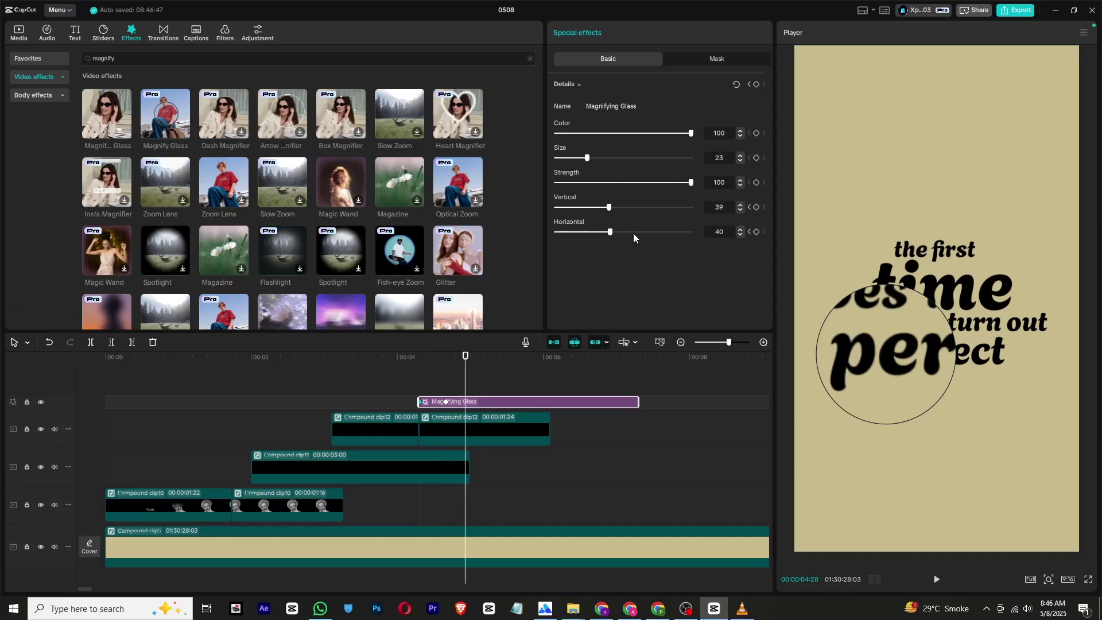
left_click(625, 232)
left_click_drag(625, 232, 643, 232)
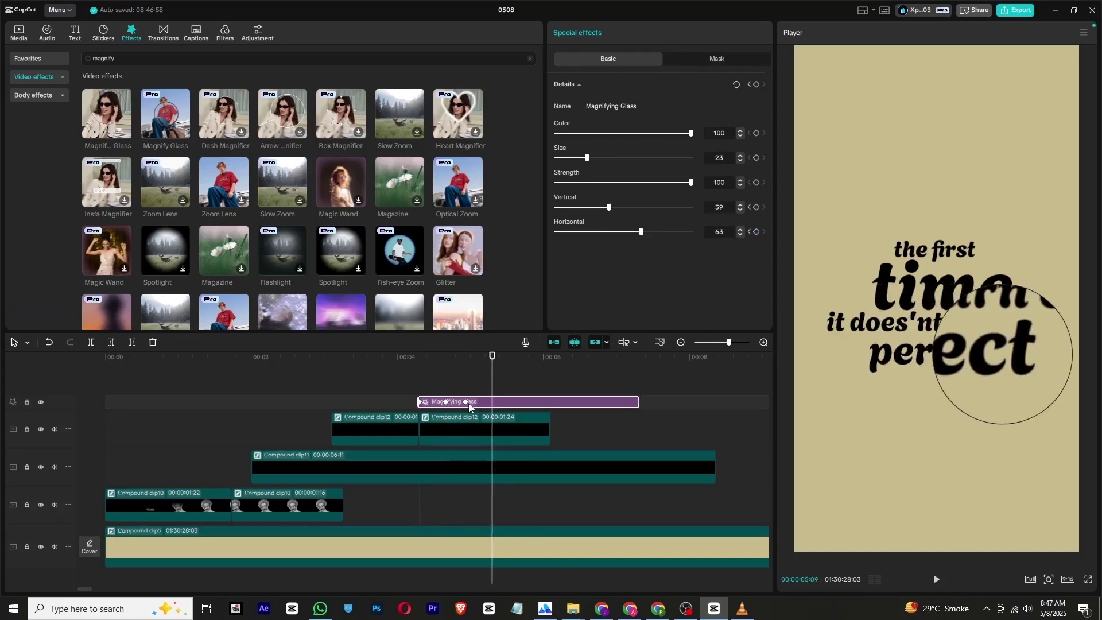
mouse_move(468, 403)
left_mouse_down()
mouse_move(528, 401)
mouse_move(472, 407)
left_mouse_up()
left_click(409, 364)
key("space")
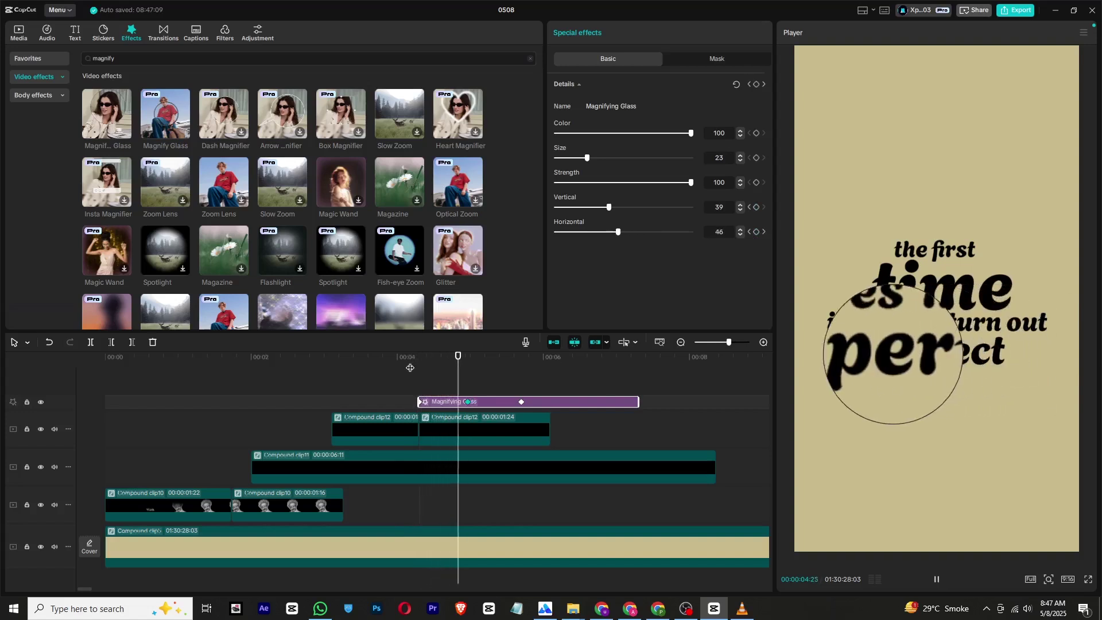
key("space")
Apply the Cubic Out preset curve to the middle keyframe of the Magnifying Glass effect.
right_click(466, 403)
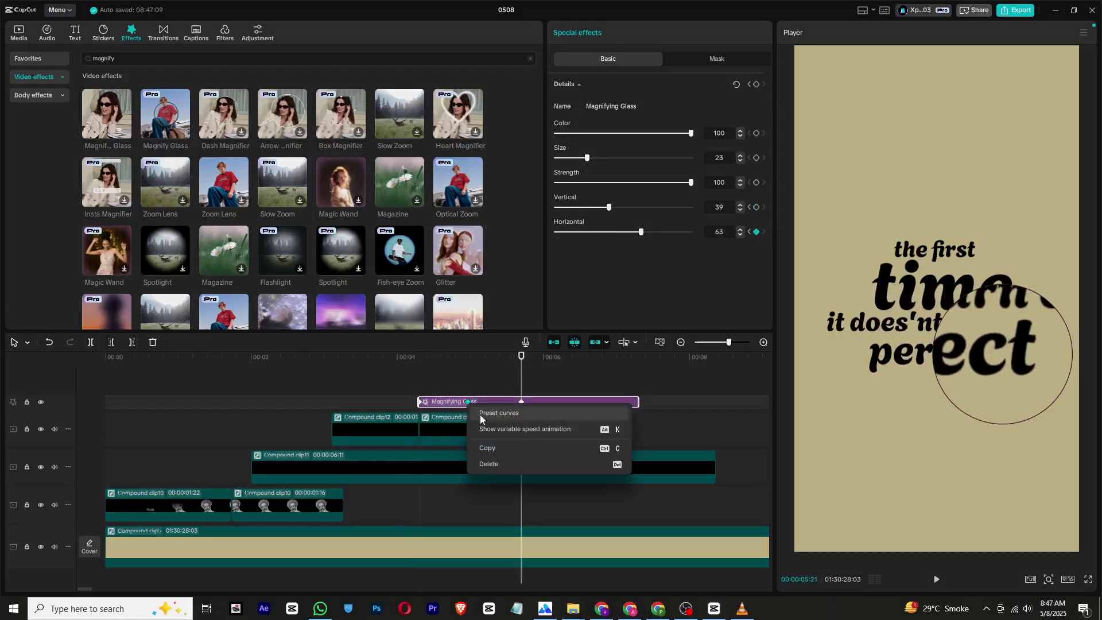
left_click(472, 421)
left_click(542, 506)
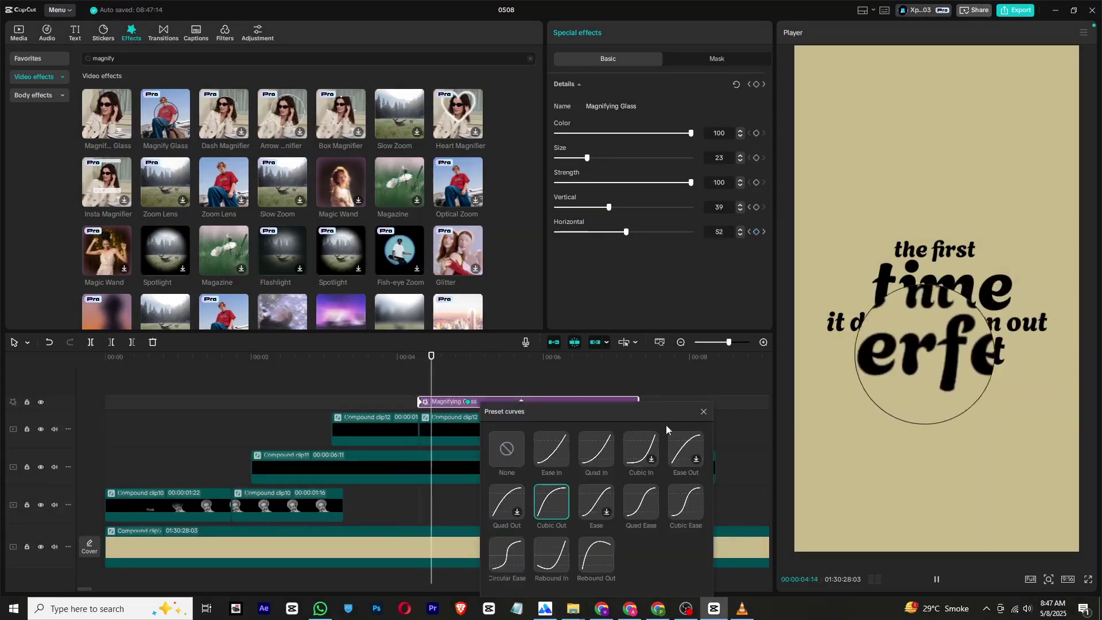
left_click(704, 411)
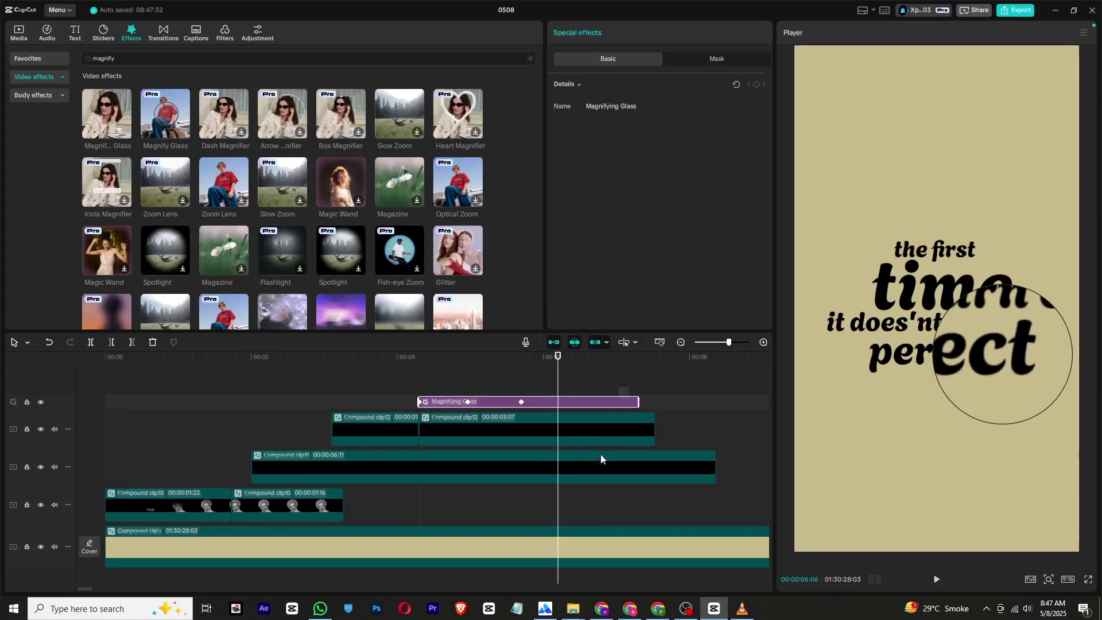
Combine the Magnifying Glass effect and the two text clips under it into a compound clip, and split it at 00:00:06:06.
left_click(597, 465)
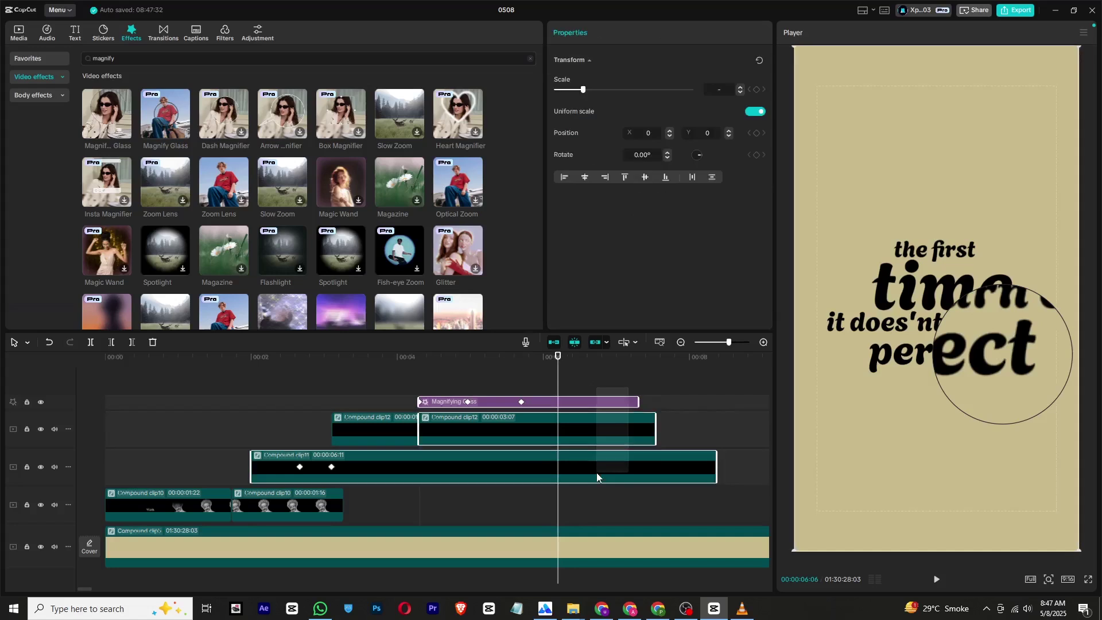
right_click(597, 466)
left_click(608, 419)
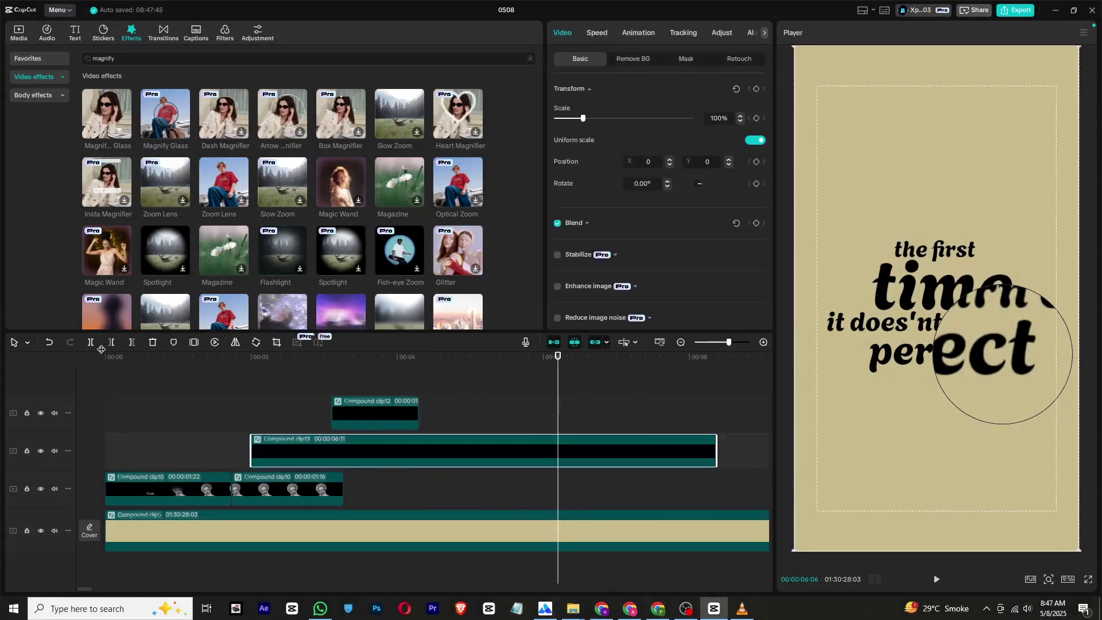
left_click(89, 342)
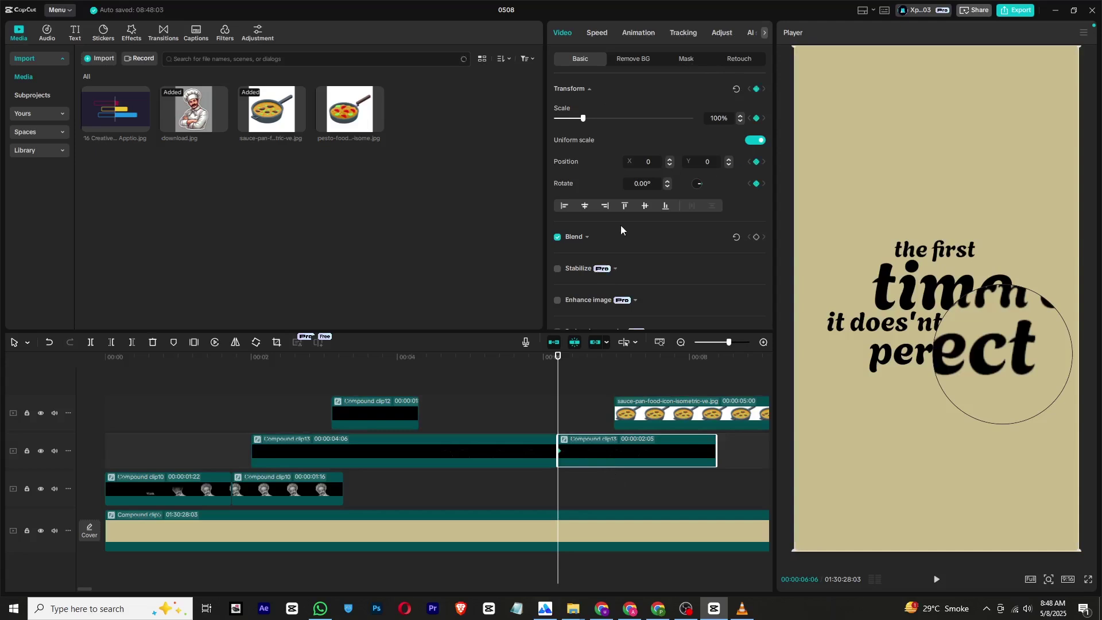
Keyframe the second part of the split clip at 00:00:06:21 to X -50, Y -2484 and 0% opacity, and play the exit.
left_click_drag(565, 368, 595, 369)
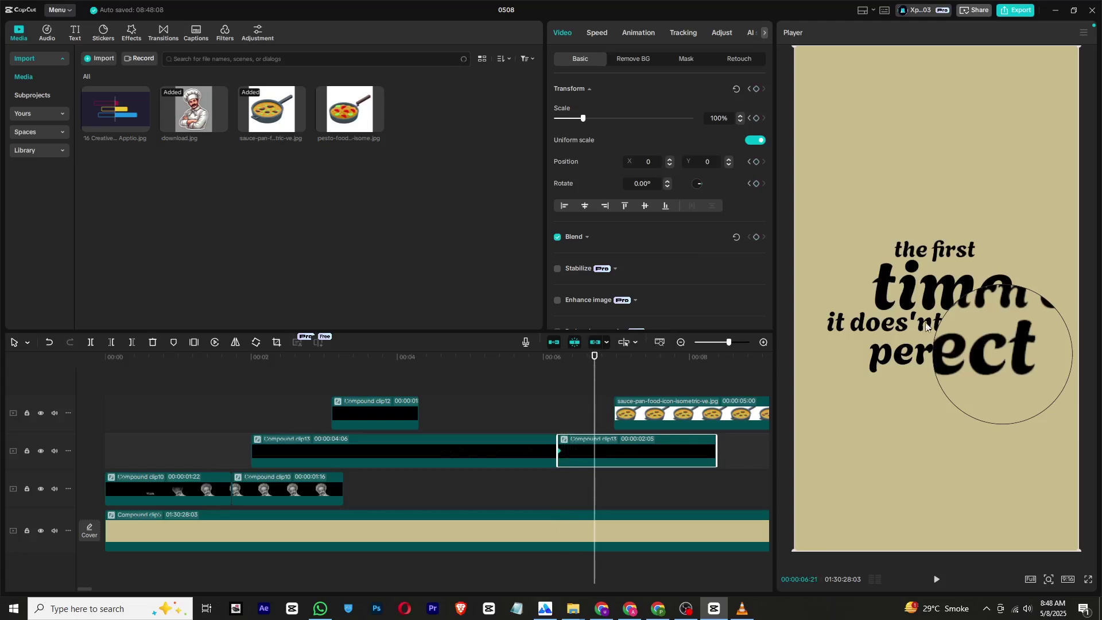
left_click_drag(927, 326, 935, 525)
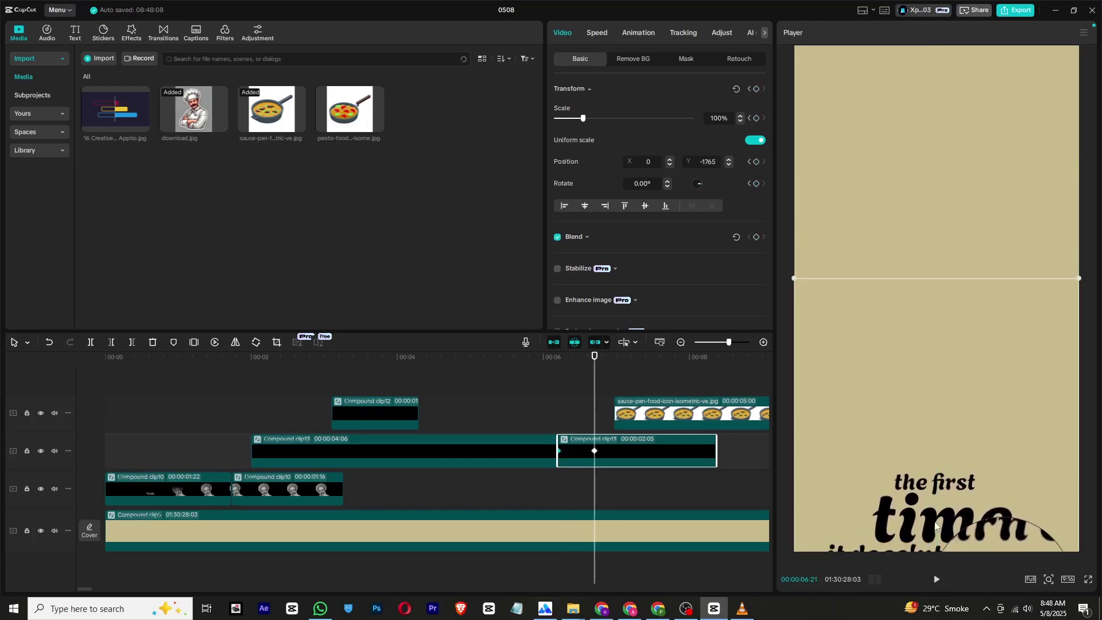
left_click(584, 244)
left_click_drag(691, 288, 543, 296)
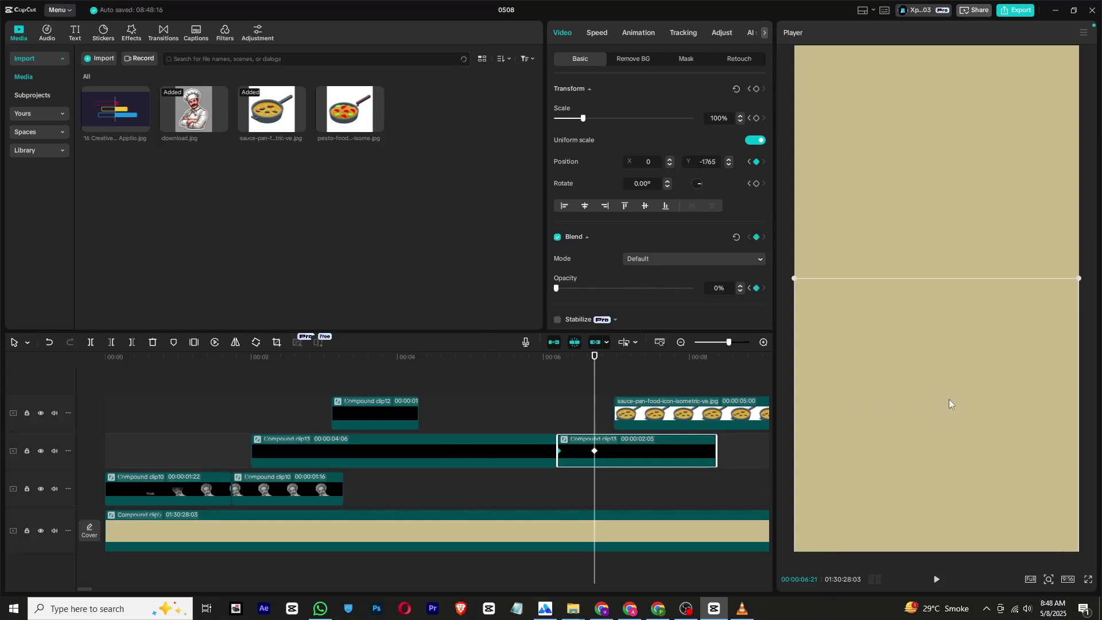
left_click(541, 357)
key("space")
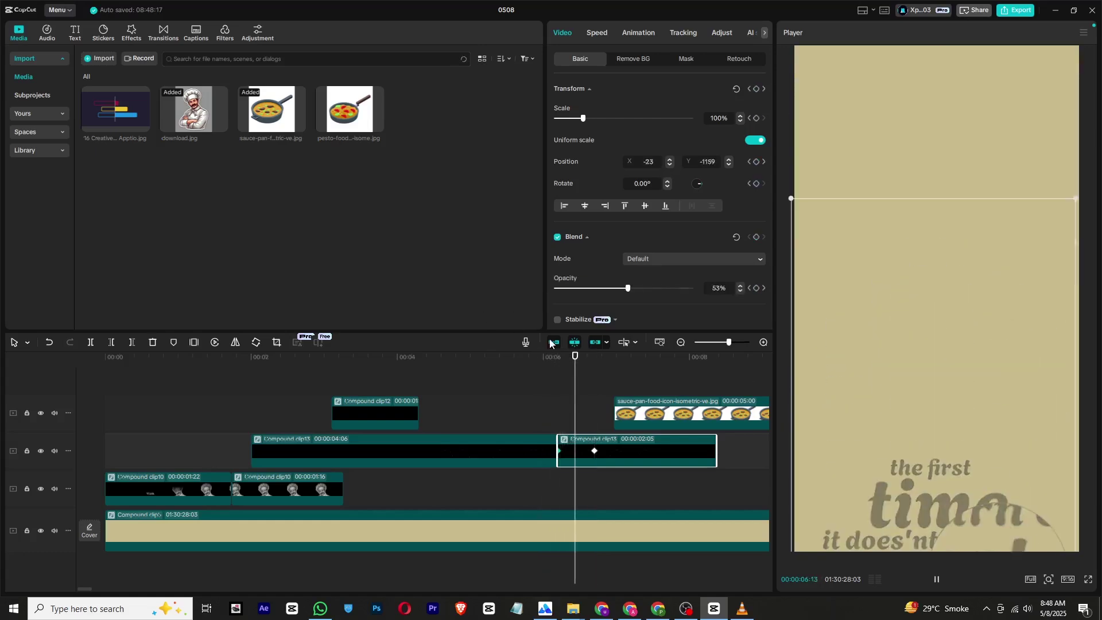
Apply the Cubic Out preset curve to the exit keyframe of the split clip's second part.
left_click(594, 451)
right_click(595, 451)
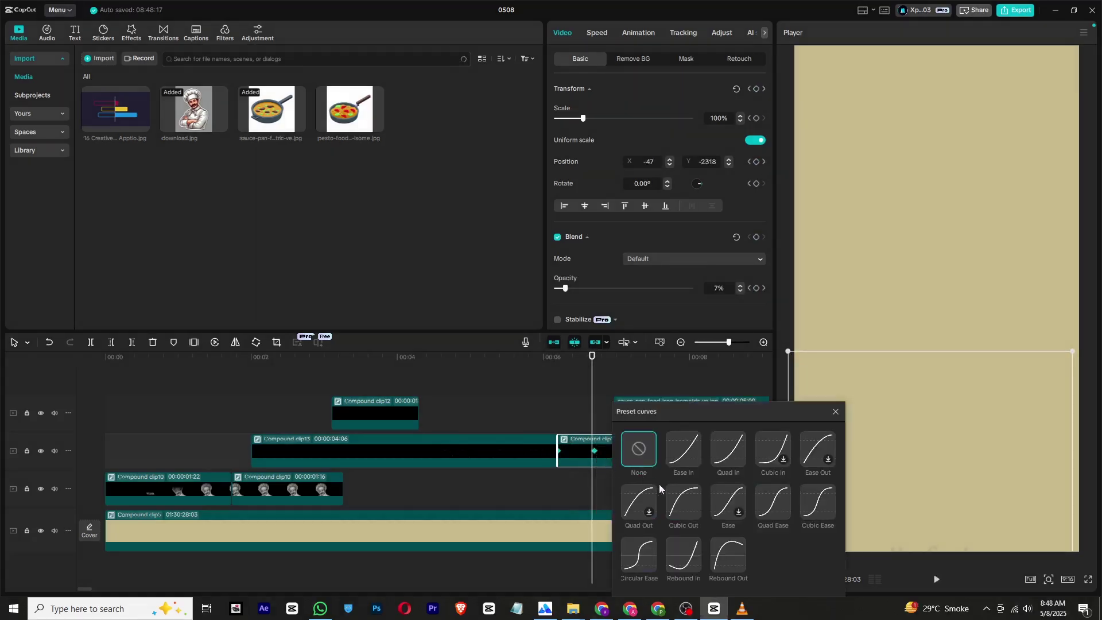
left_click(682, 505)
left_click(835, 411)
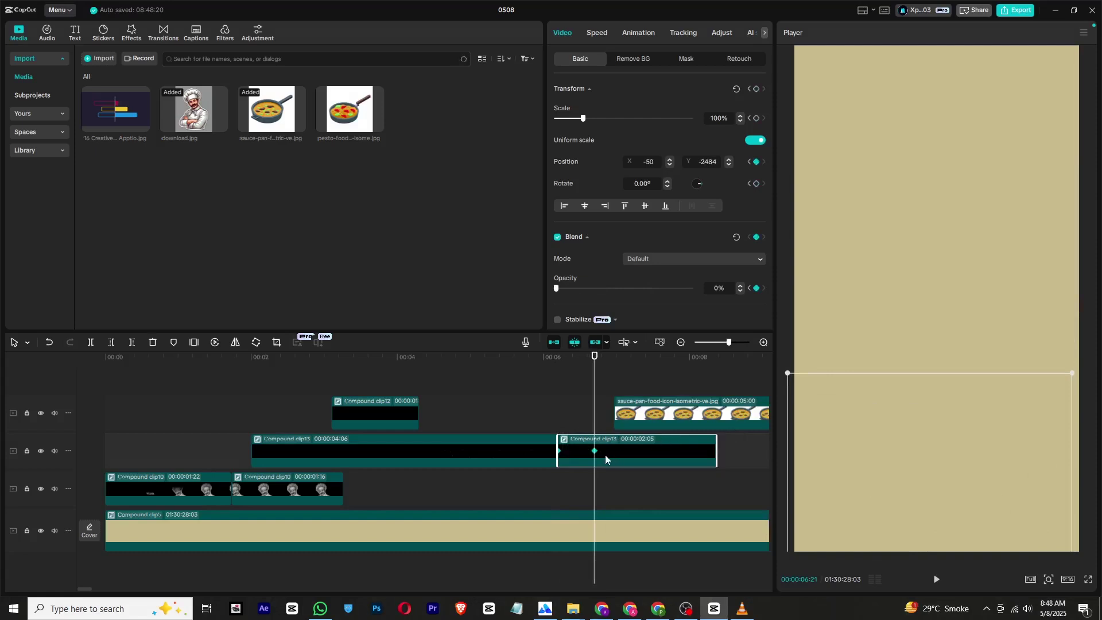
Start the saucepan image at the split point, 00:00:06:06, and remove its white background with Auto removal.
left_click_drag(654, 422, 596, 424)
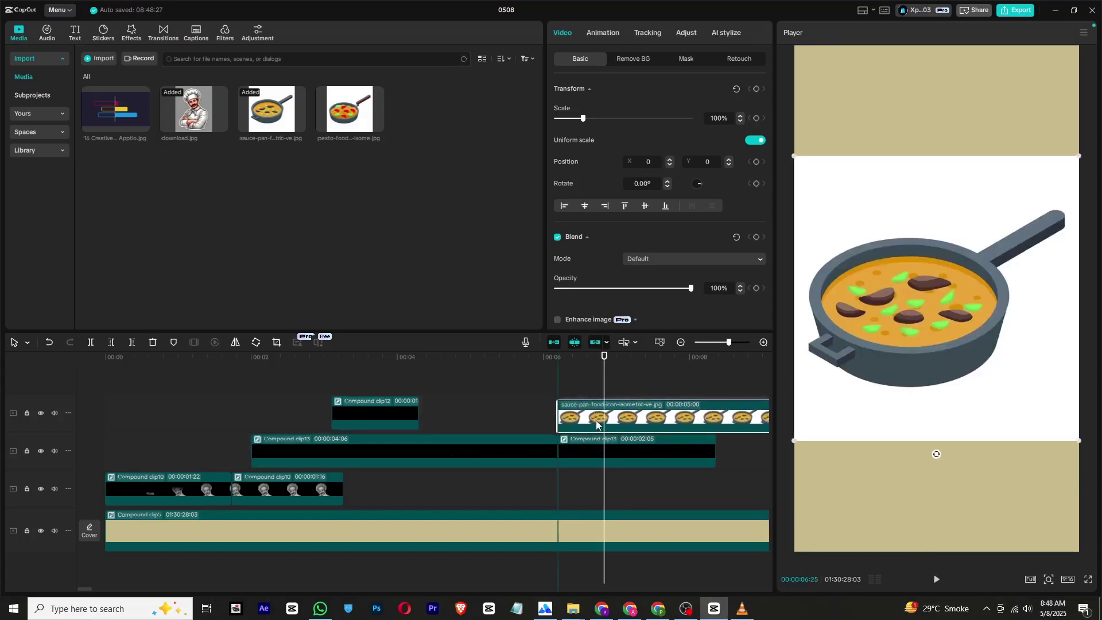
left_click(613, 61)
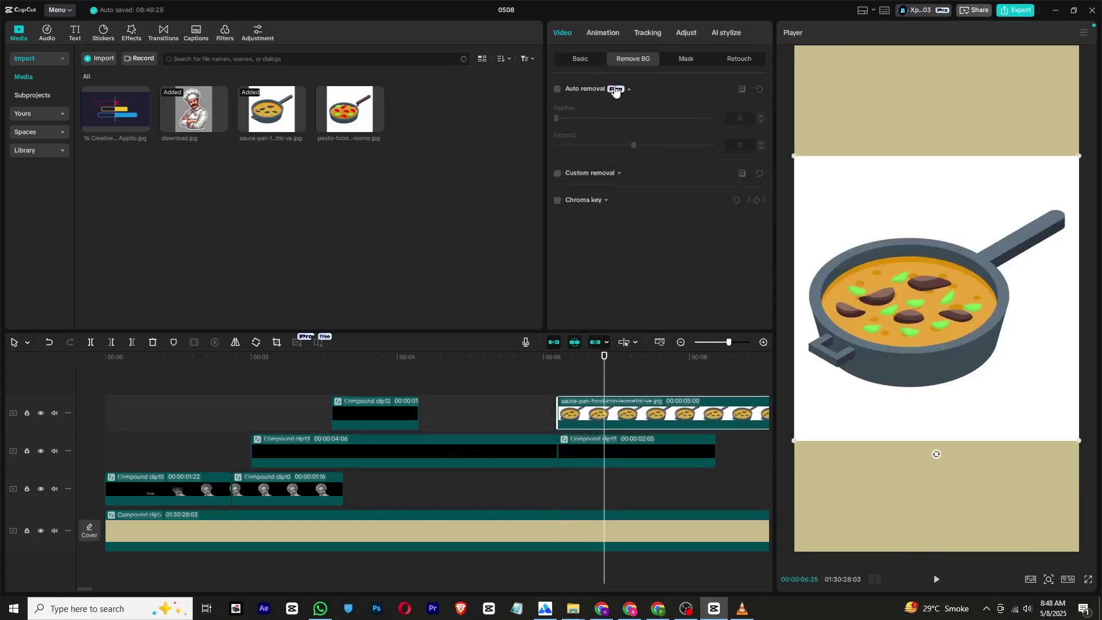
left_click(557, 89)
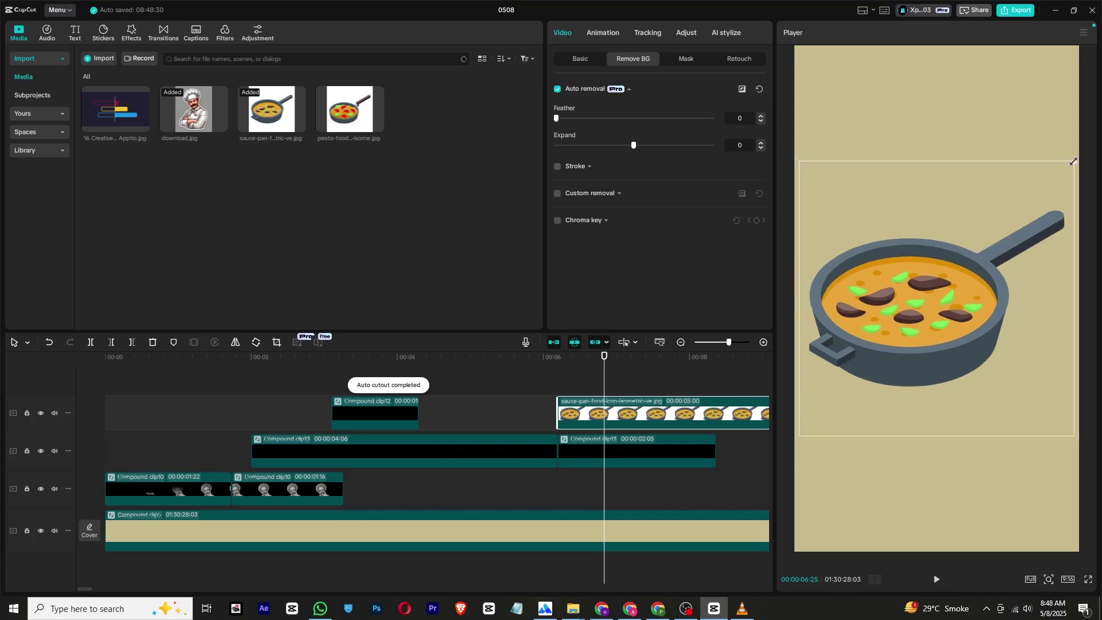
Scale the saucepan down to 72% and bring up its transform settings at 00:00:06:06.
left_click_drag(1072, 162, 1027, 210)
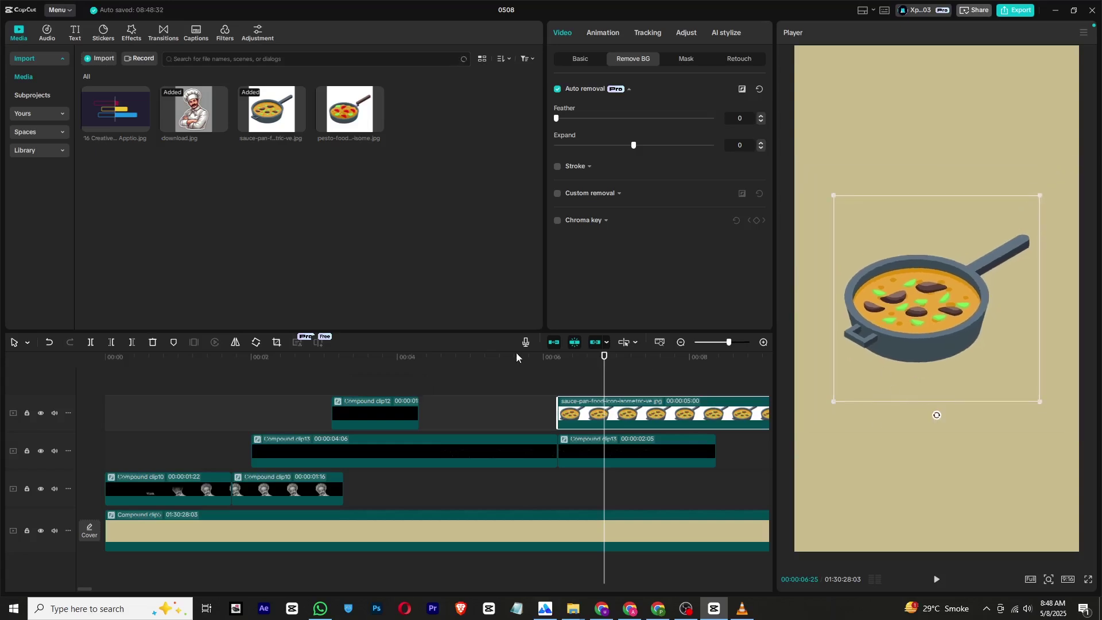
left_click_drag(544, 357, 558, 367)
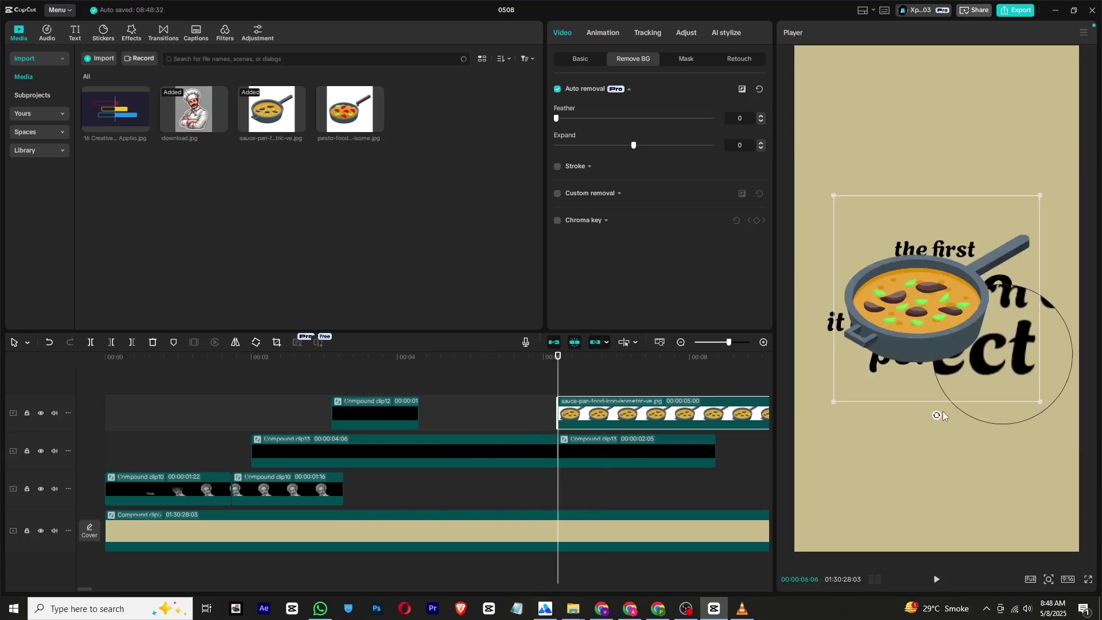
left_click(577, 65)
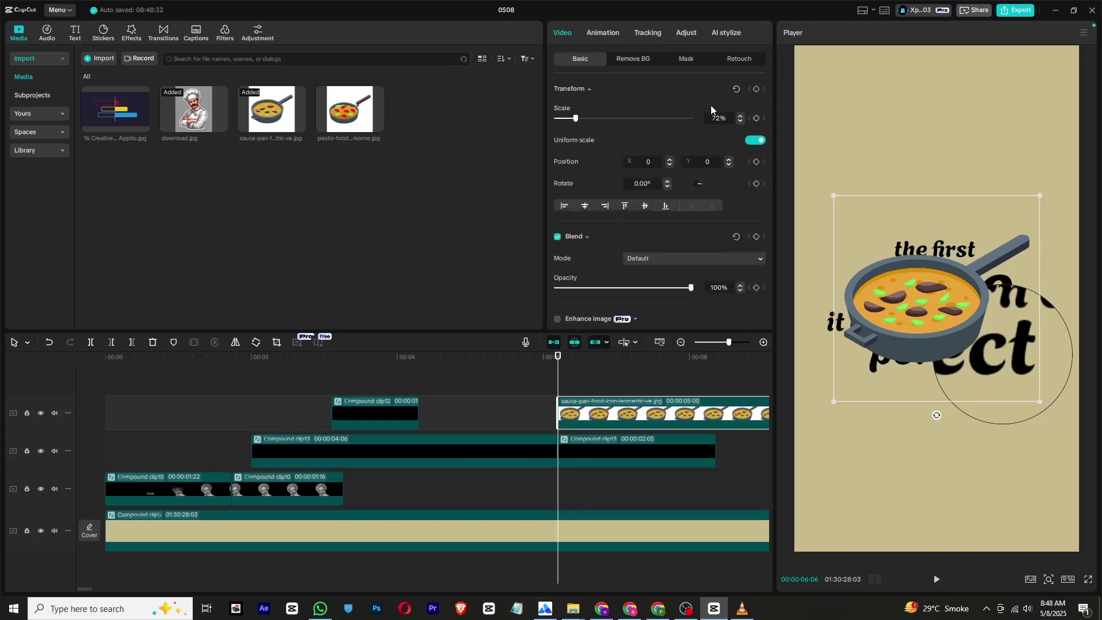
Add a default text above the saucepan clip from 00:00:06:06 reading "but if you keep".
left_click(75, 32)
left_click_drag(115, 90, 581, 396)
double_click(589, 85)
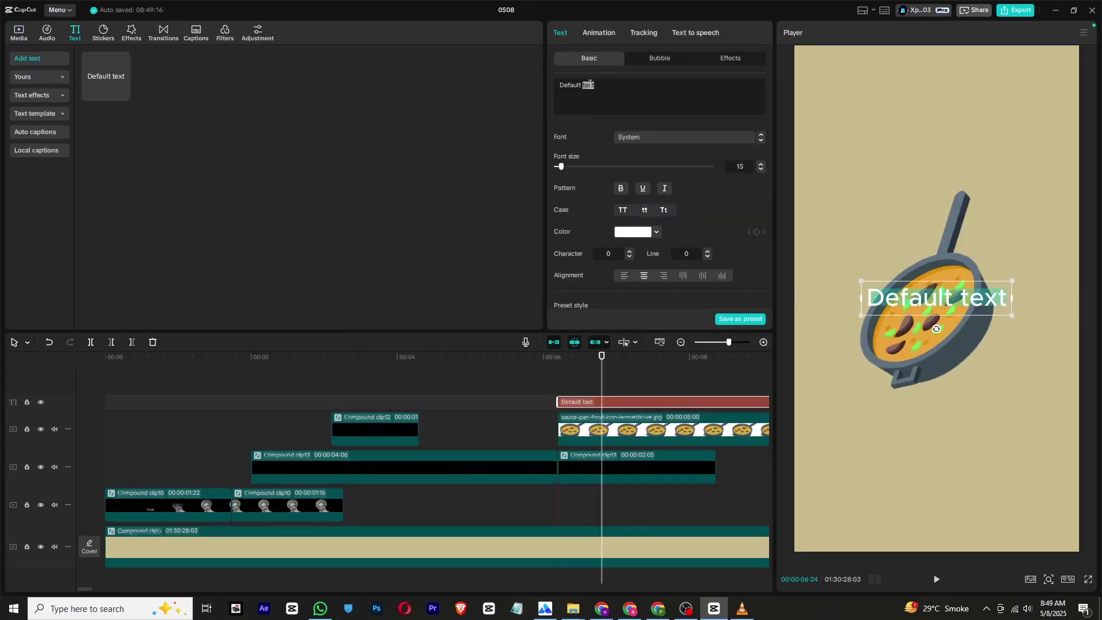
key("BackSpace")
type("but oif")
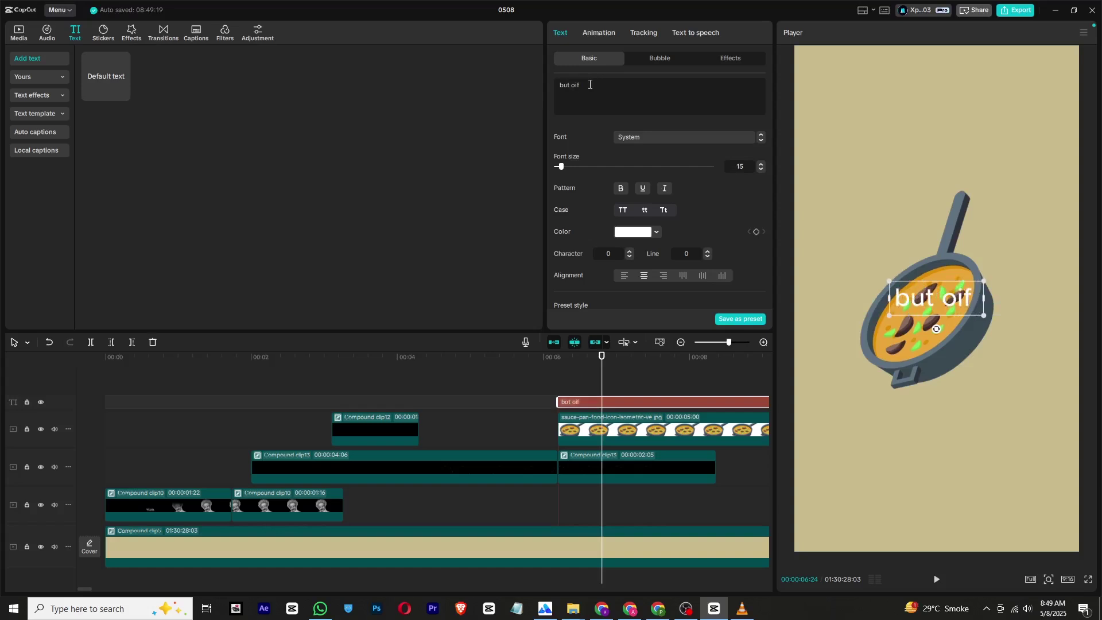
key("BackSpace")
key("BackSpace")
key("BackSpace")
type("if ypu ke")
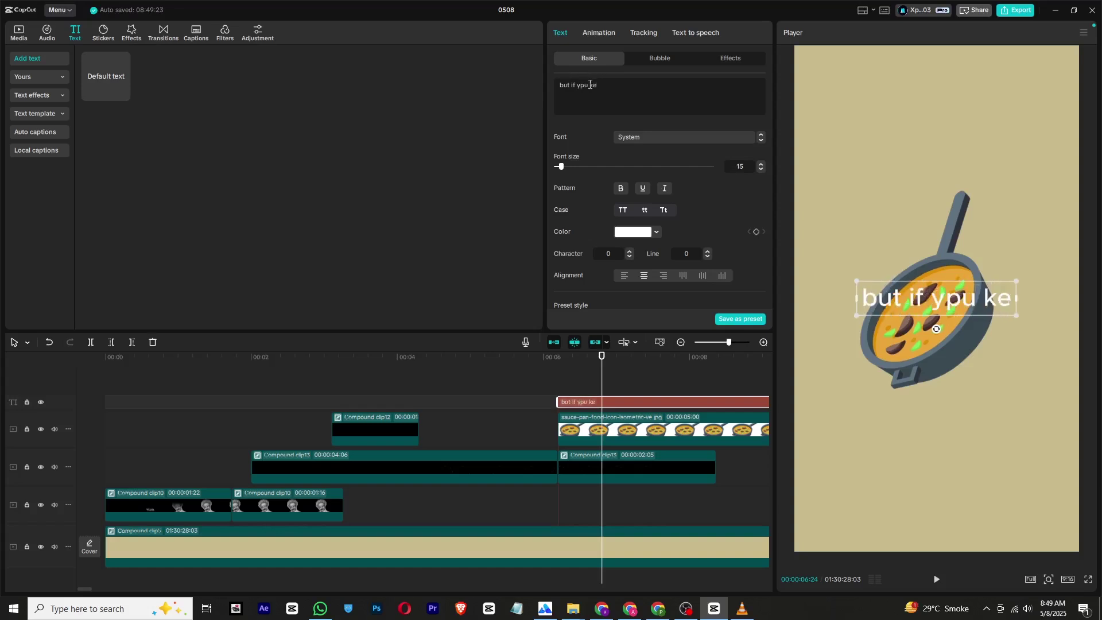
key("BackSpace")
key("BackSpace")
key("BackSpace")
key("BackSpace")
key("BackSpace")
type("ou keep")
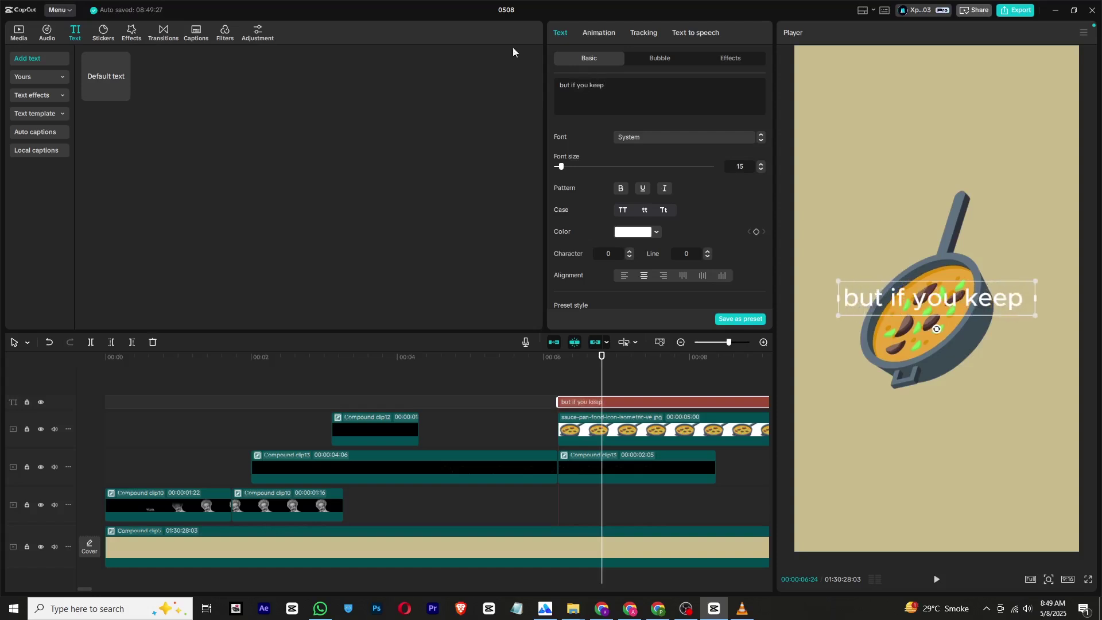
Curve the "but if you keep" text and rotate and place it along the lower-right rim of the saucepan.
scroll(577, 154, "down", 10)
left_click(557, 294)
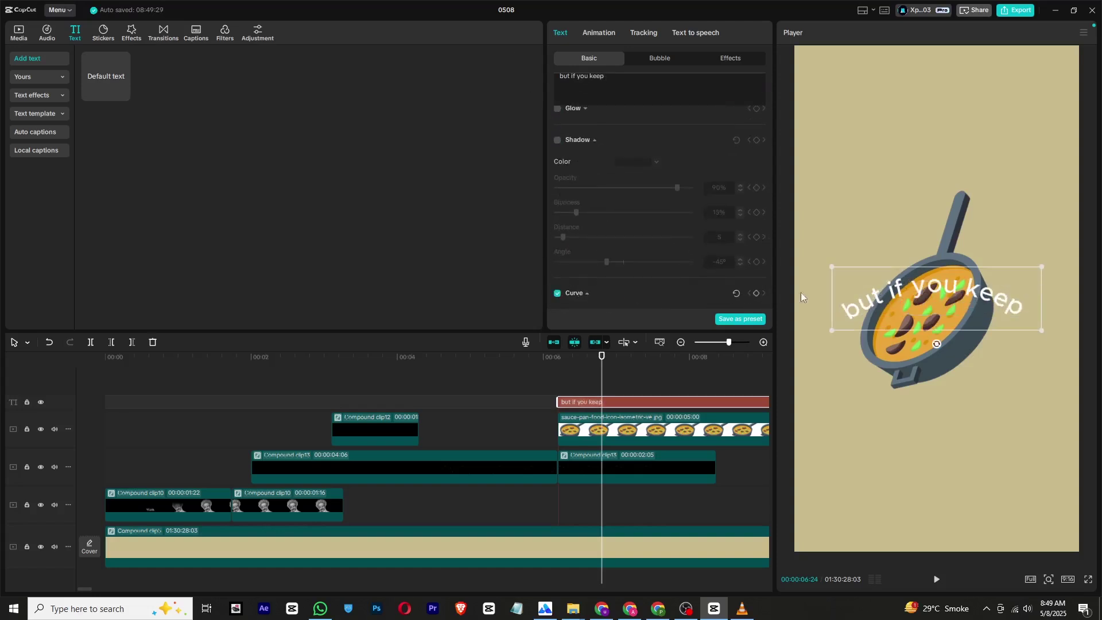
left_click_drag(937, 344, 878, 287)
left_click_drag(1018, 224, 995, 321)
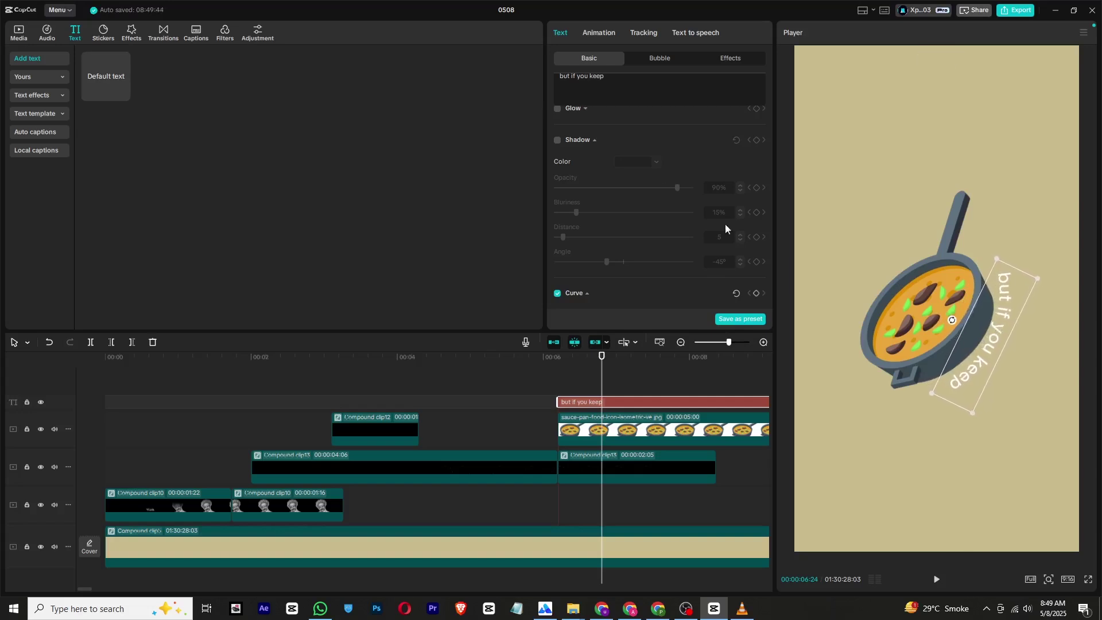
Style the "but if you keep" text in black 000000 with the Agbalumo font, and enlarge it along the saucepan rim.
scroll(660, 215, "up", 10)
left_click(631, 230)
left_click_drag(616, 290, 597, 325)
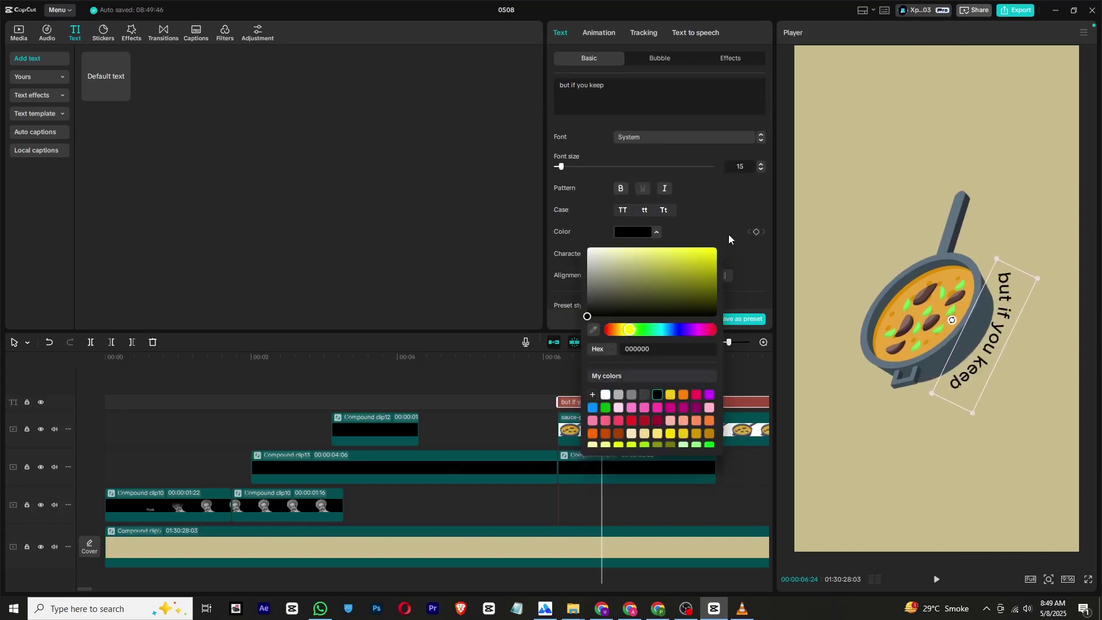
left_click(729, 235)
left_click(662, 138)
left_click(666, 205)
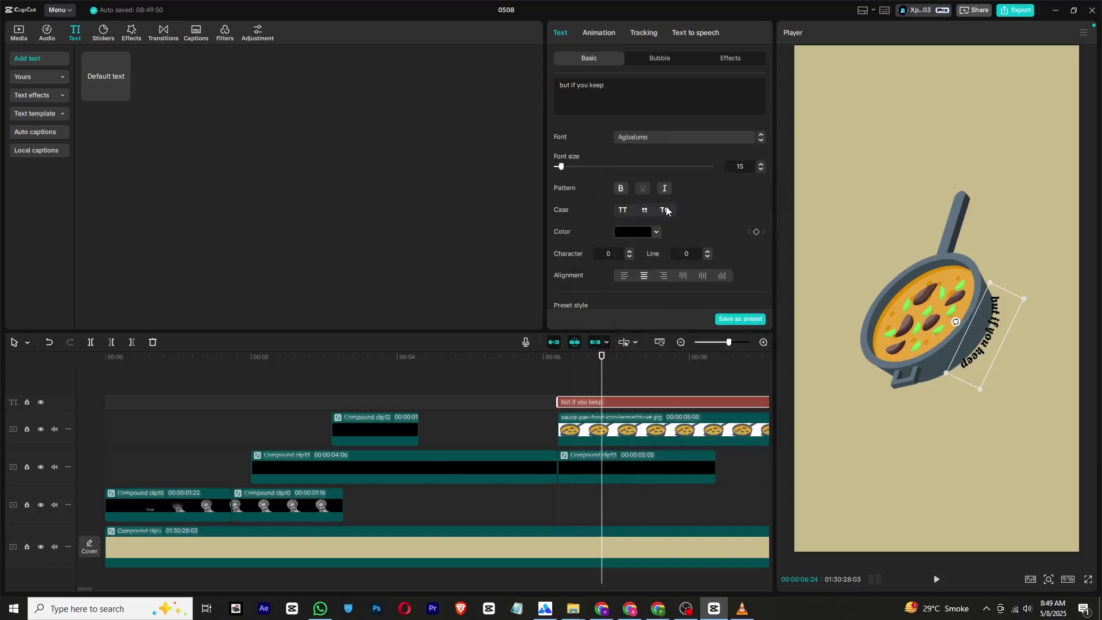
left_click_drag(1024, 297, 1049, 281)
Delete the saucepan clip's two rotation keyframes so it stays rotated at -42.45°.
left_click(556, 361)
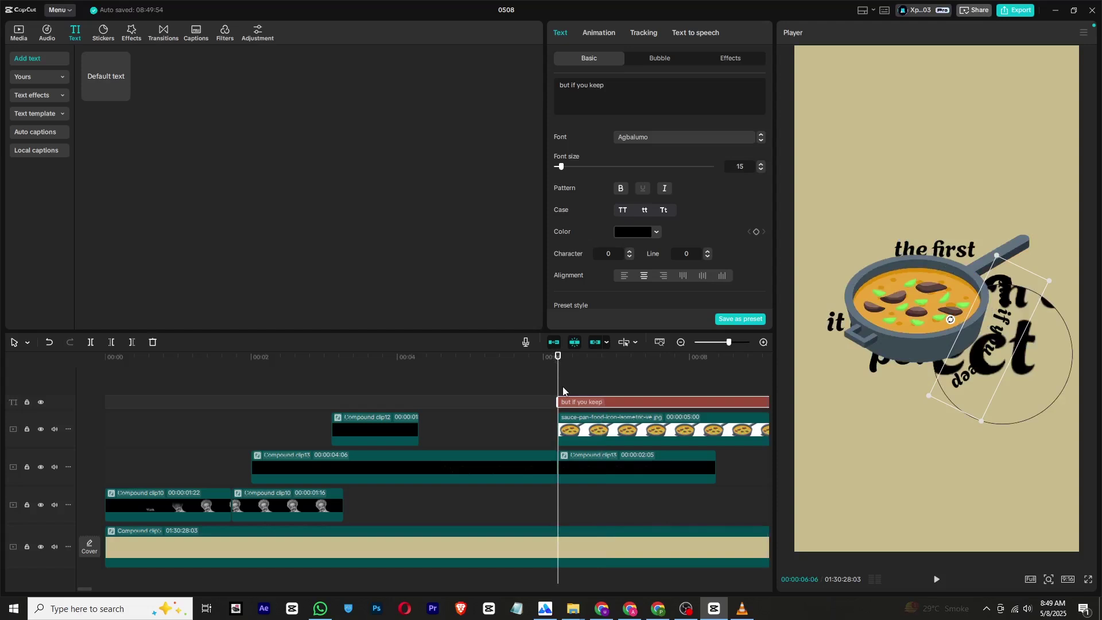
left_click(562, 429)
key("Delete")
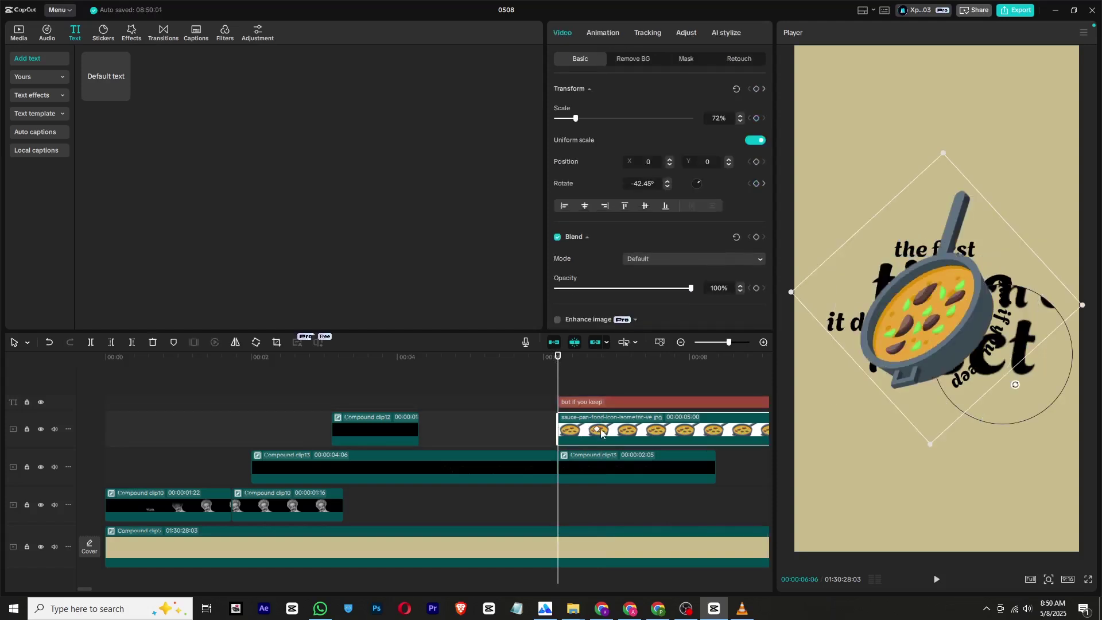
left_click(598, 429)
key("Delete")
Duplicate the "but if you keep" text onto a track above and change the copy to "making the same dish everyday".
left_click(559, 363)
left_click(604, 403)
left_click_drag(604, 402, 601, 395)
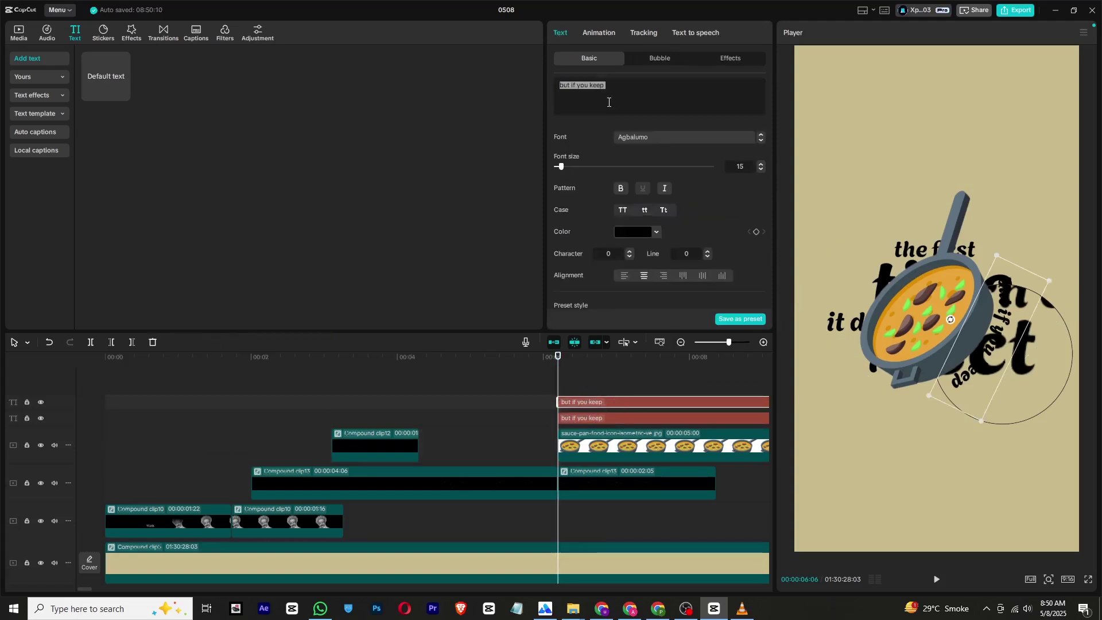
type("making the s")
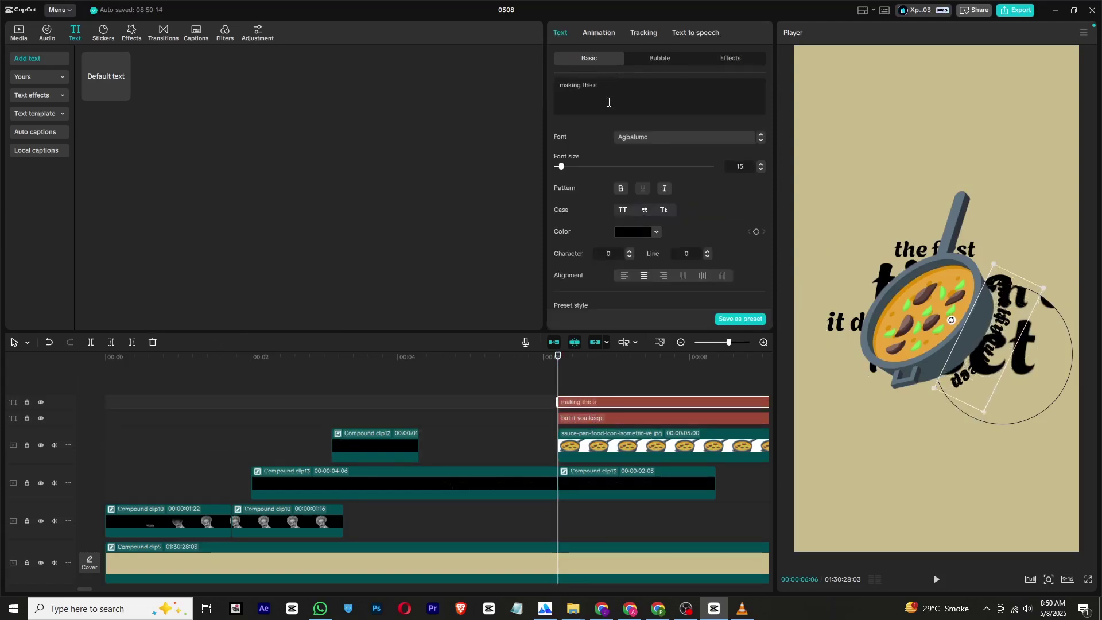
type("ame dish everyday")
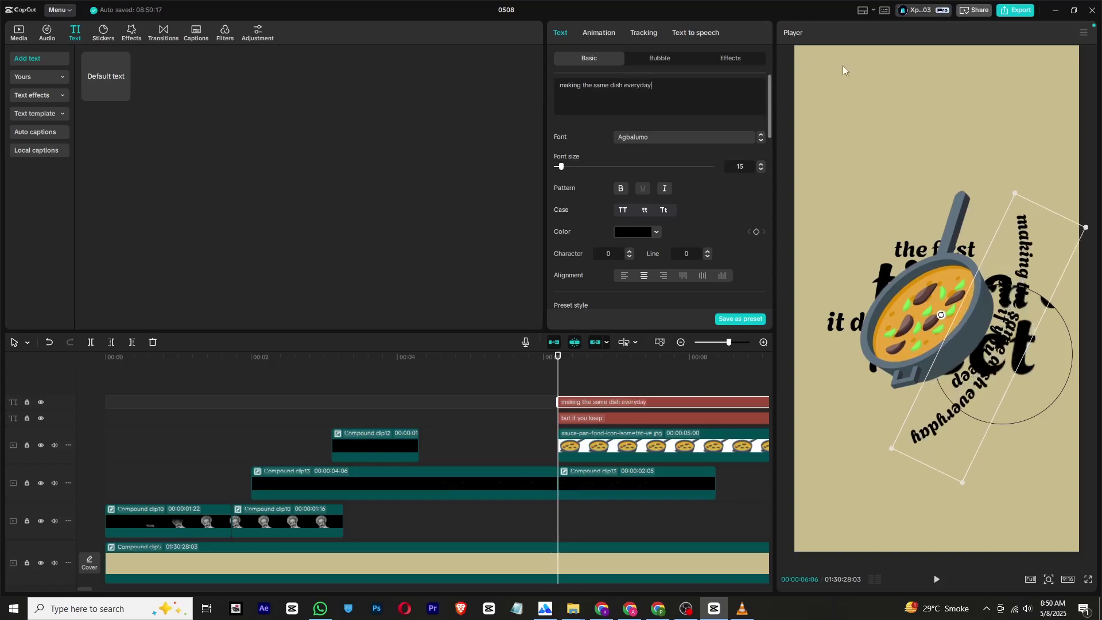
Rotate, shrink and place the "making the same dish everyday" text along the upper-left rim of the saucepan.
left_click_drag(1032, 298, 973, 356)
left_click_drag(906, 390, 931, 317)
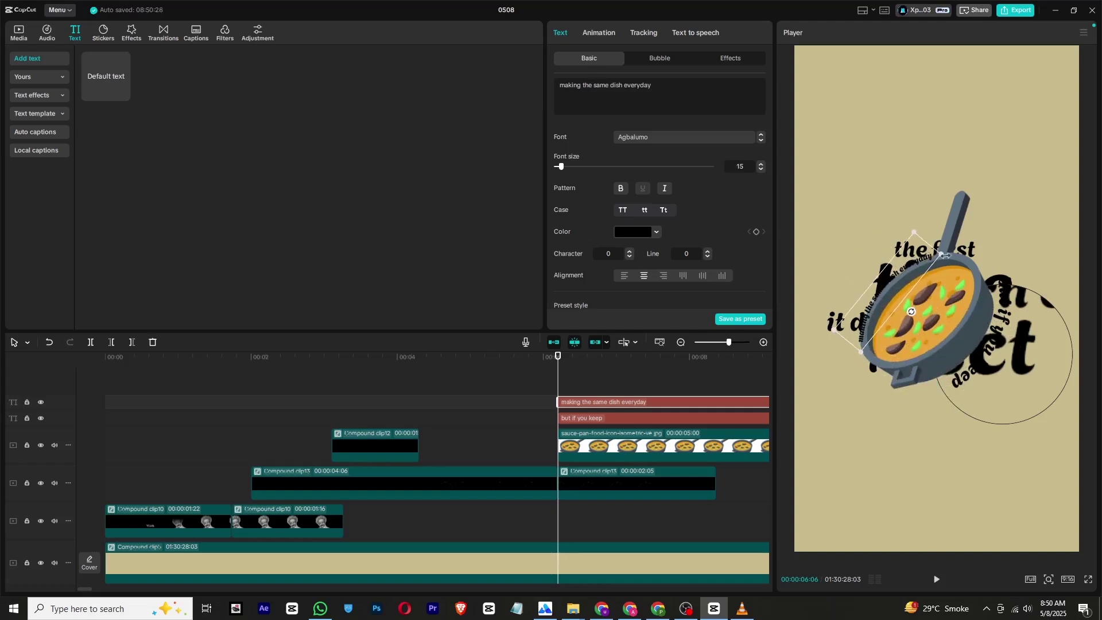
left_click_drag(945, 254, 952, 244)
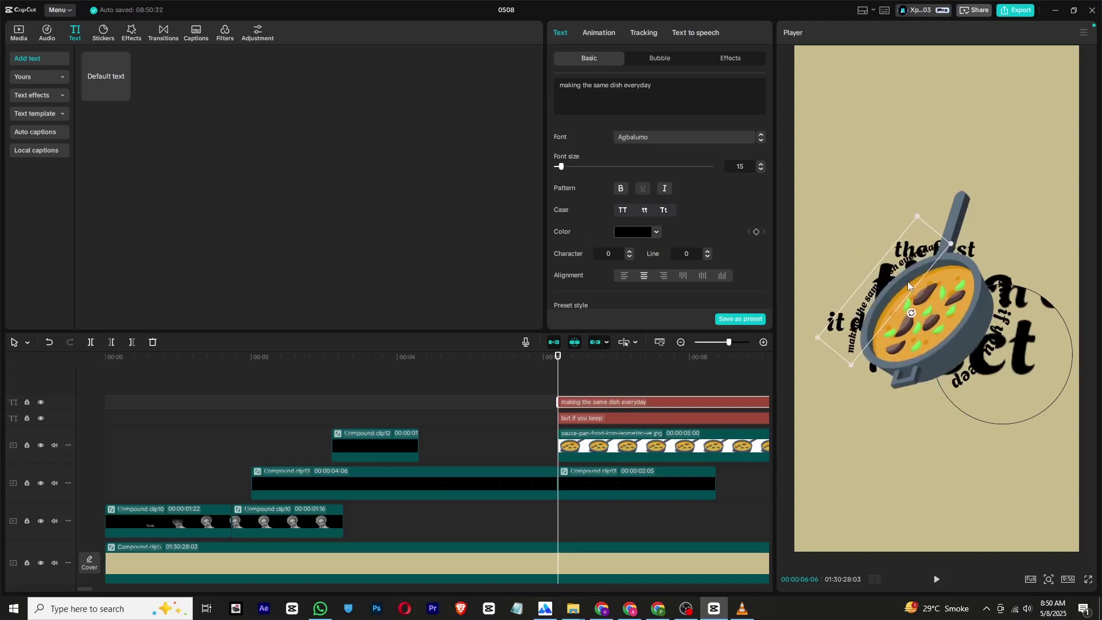
Move both curved texts and the saucepan clip together to start at 00:00:06:11.
left_click(603, 450)
left_click_drag(569, 371, 569, 377)
left_click_drag(611, 381, 651, 446)
left_click_drag(651, 446, 662, 440)
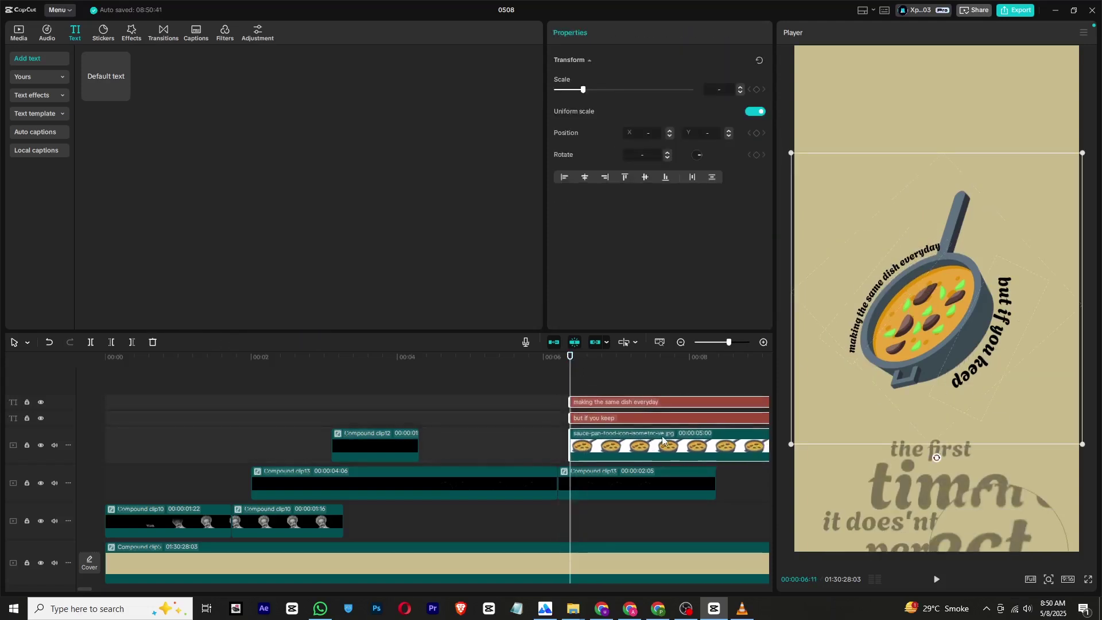
Nudge the "making the same dish everyday" text away from the saucepan and apply the Blur In animation to both curved texts.
left_click(964, 382)
left_click(870, 295)
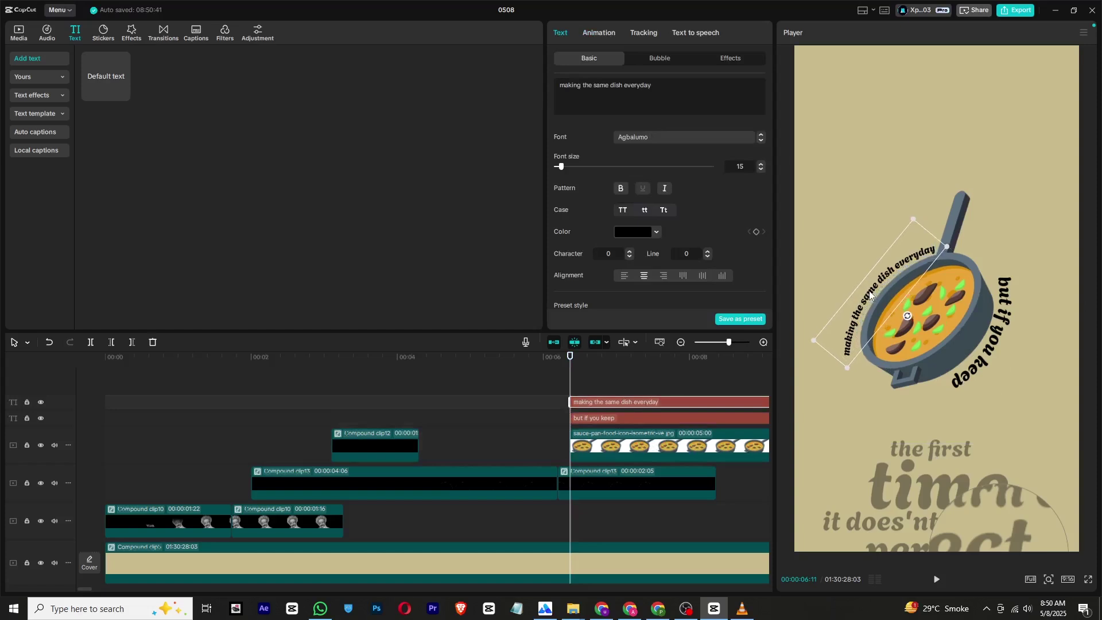
left_click(635, 418, "ctrl")
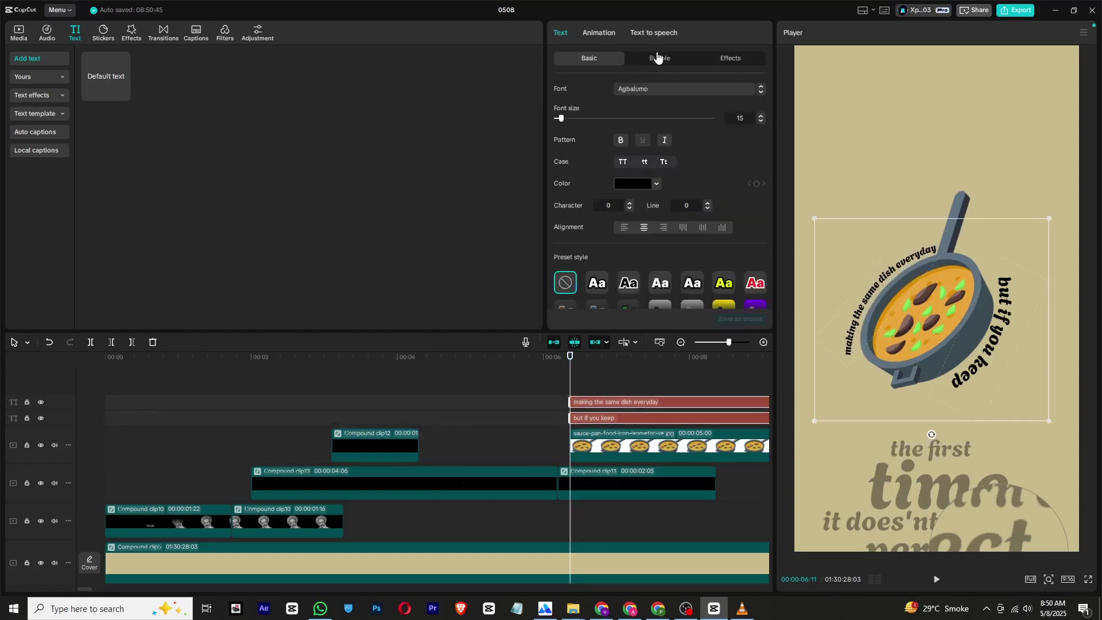
left_click(603, 26)
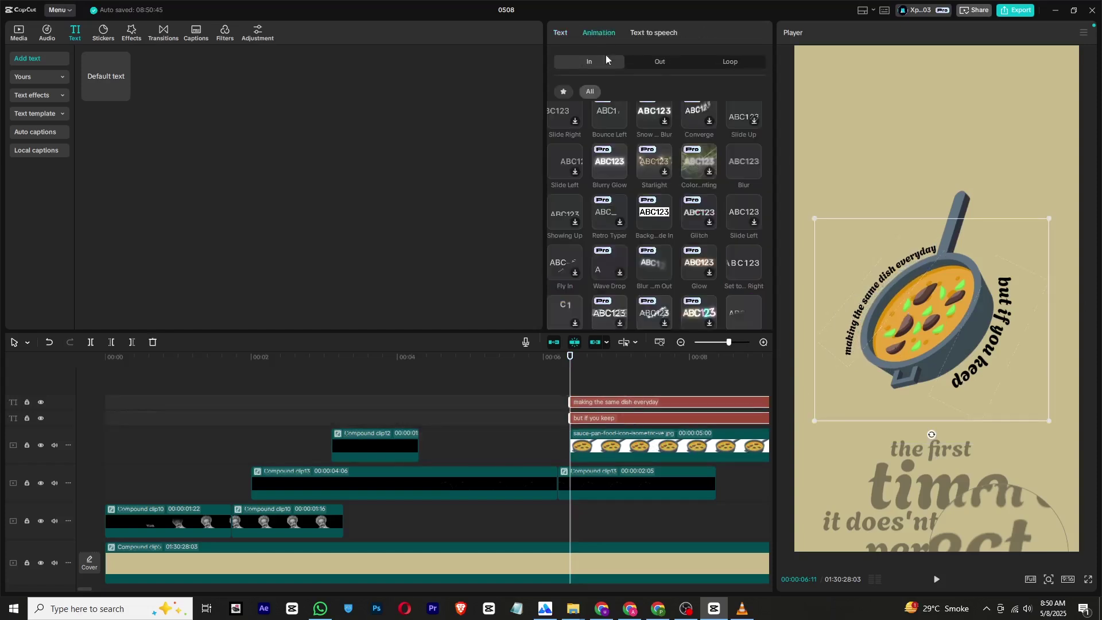
left_click(752, 162)
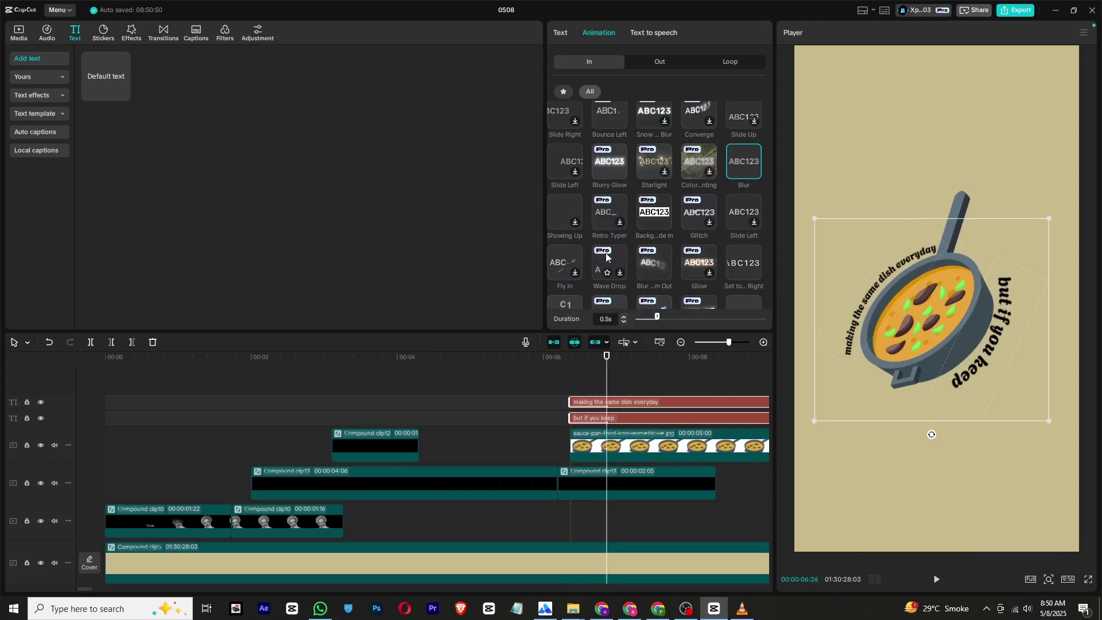
Try the Rebound In and Leap In entrance animations on both curved texts.
scroll(703, 252, "down", 5)
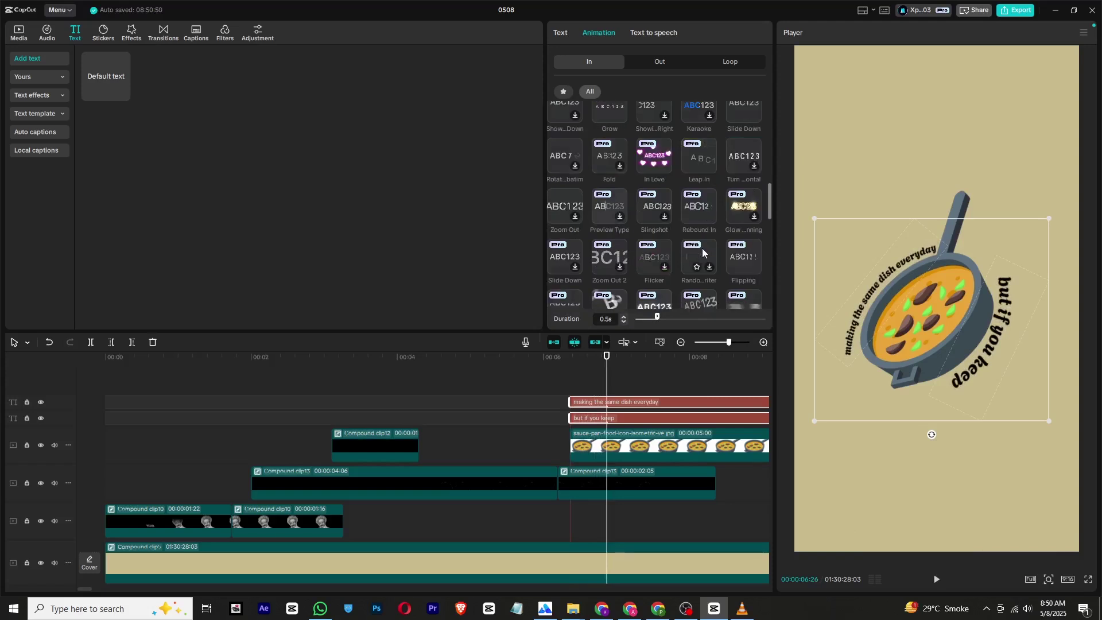
left_click(705, 214)
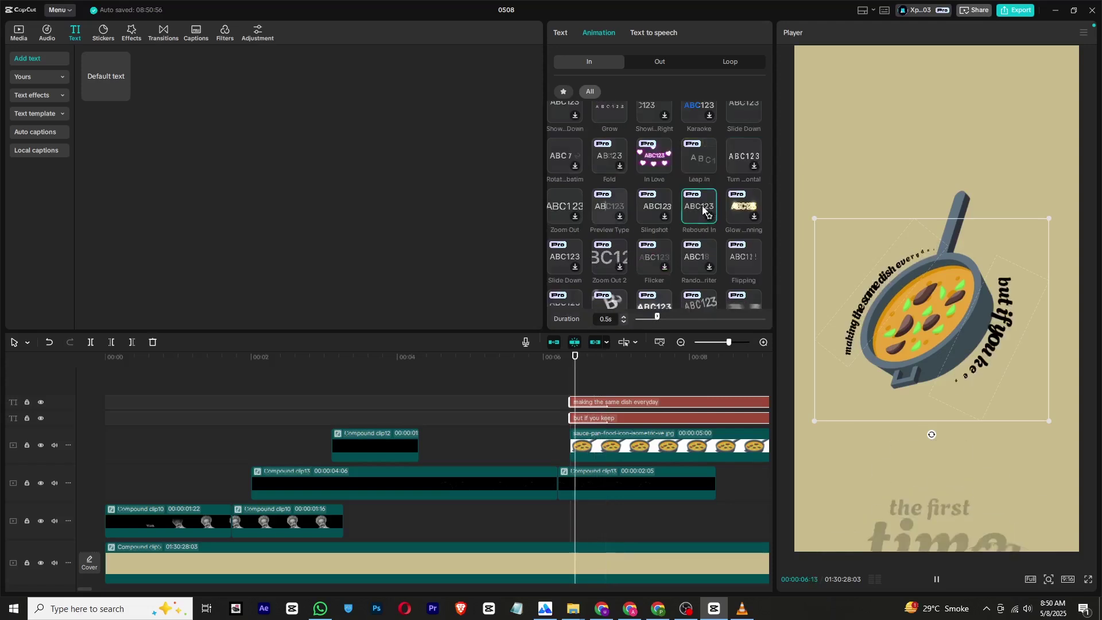
left_click(694, 153)
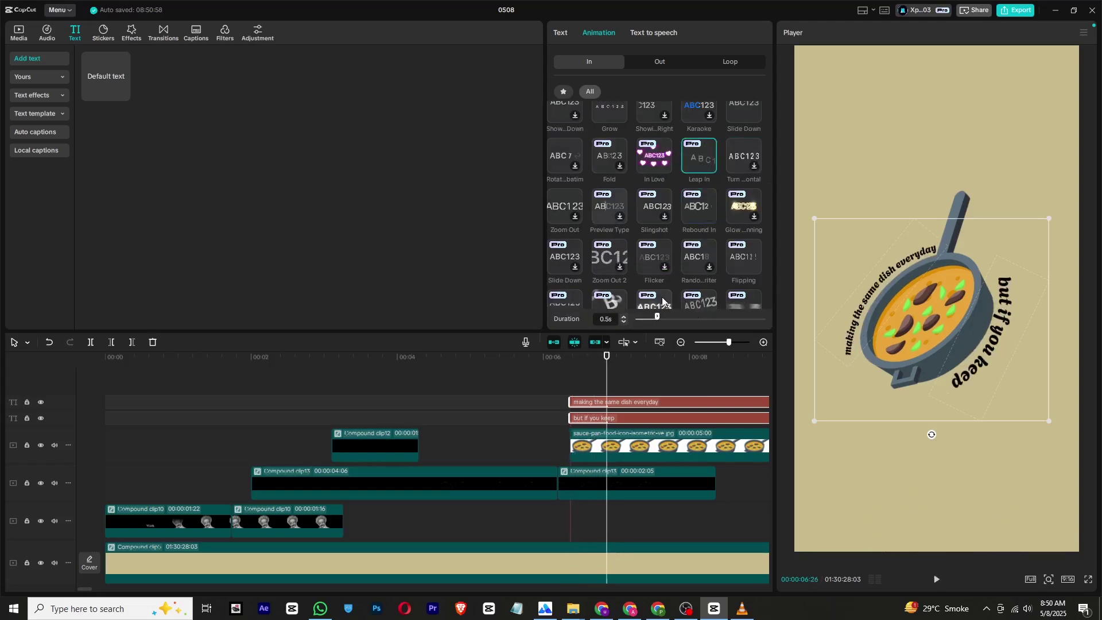
Apply the Flipping In animation with a 1.6 s duration to both curved texts and play back the result.
left_click(744, 258)
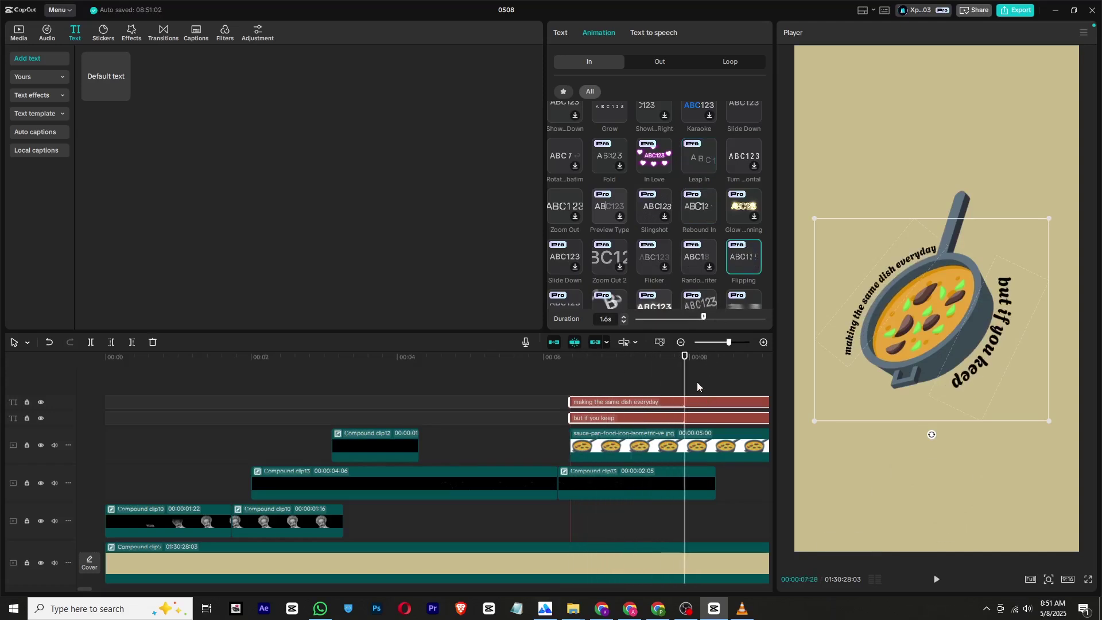
scroll(714, 391, "down", 2)
scroll(542, 395, "up", 4)
left_click_drag(462, 373, 364, 396)
key("space")
key("space")
Apply the Retro effect Dark Night to the saucepan clip and reduce its Filters to 59, Texture to 64, and also its Range.
left_click(123, 38)
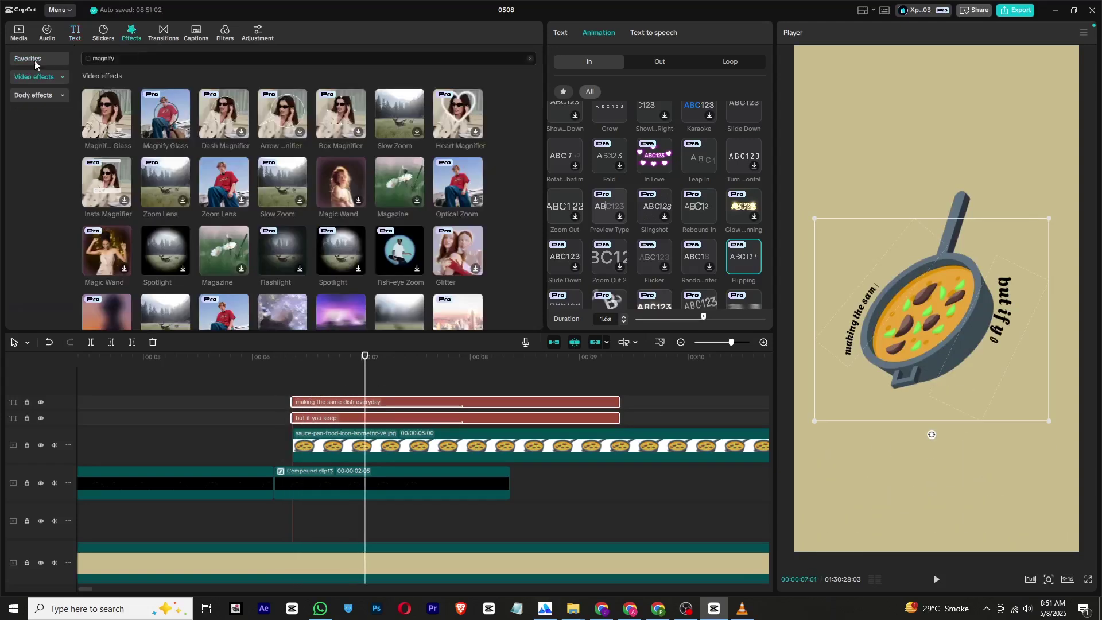
left_click(38, 210)
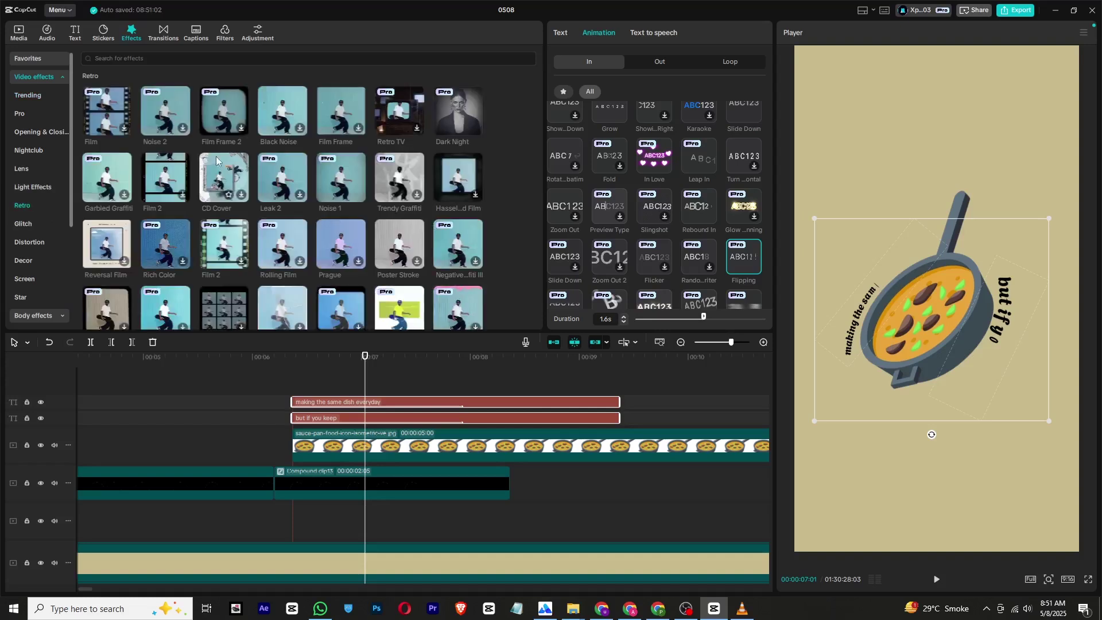
left_click_drag(459, 127, 402, 445)
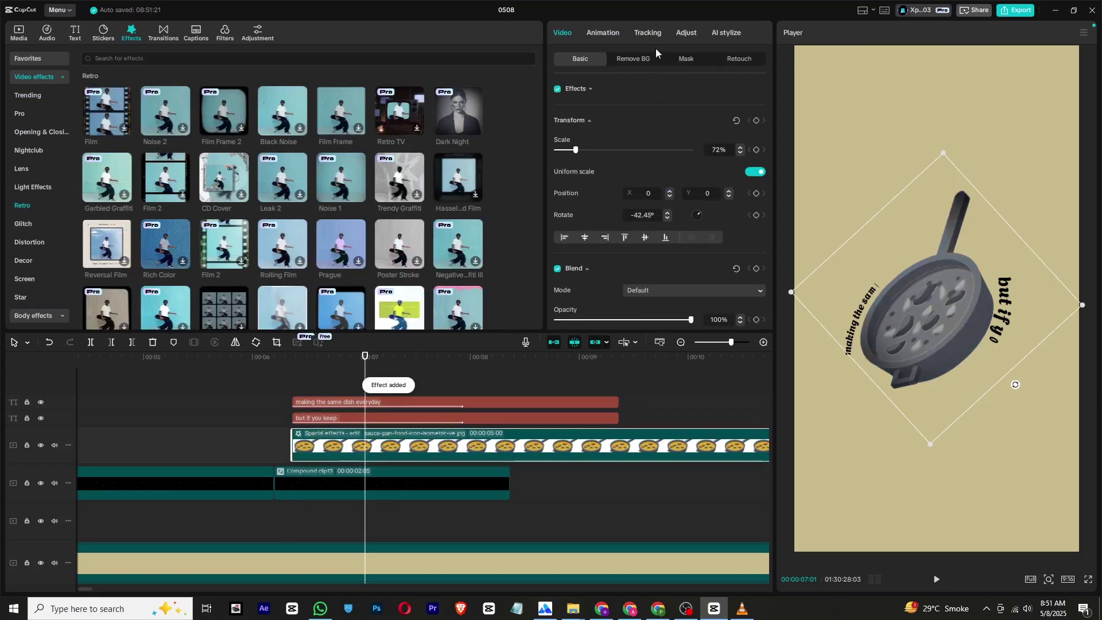
left_click(589, 89)
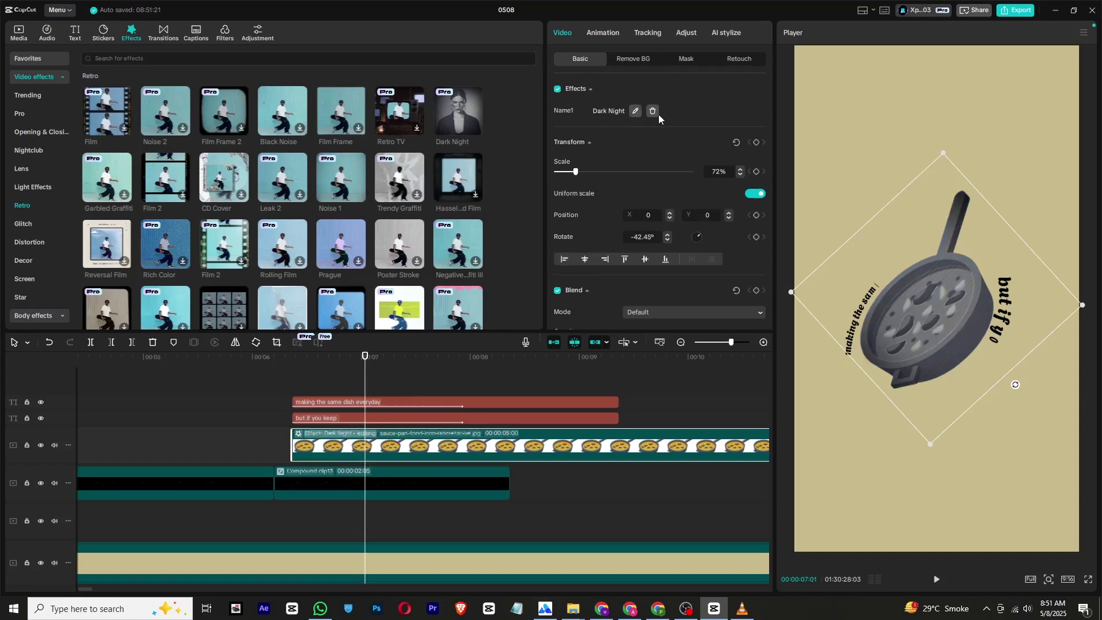
left_click(635, 110)
left_click_drag(662, 134, 637, 133)
left_click(658, 161)
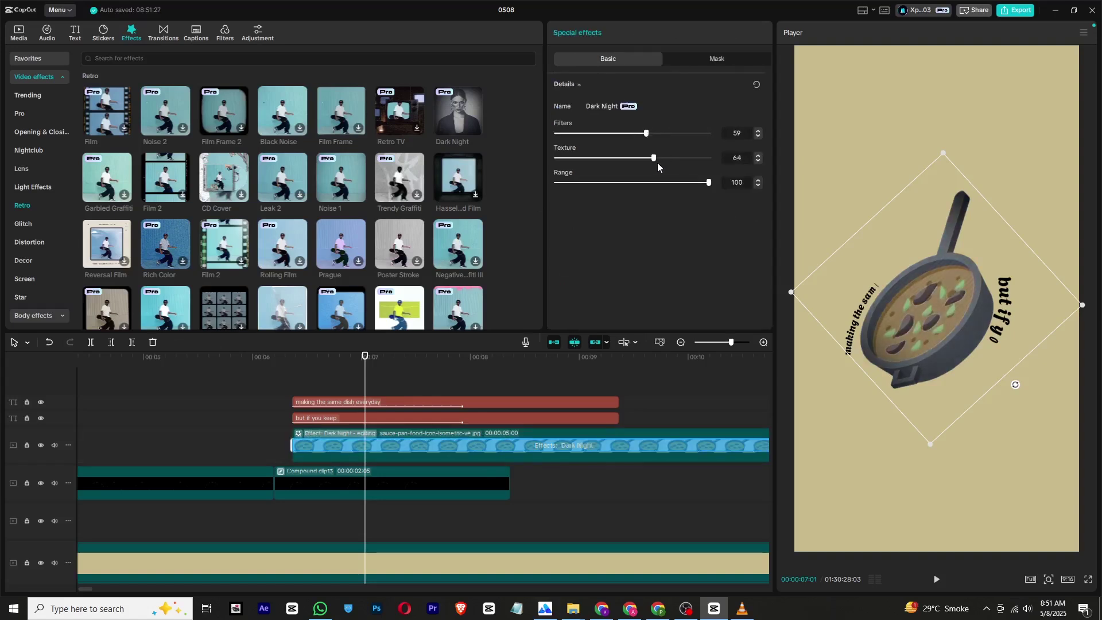
left_click(678, 184)
Combine both curved texts and the saucepan into a compound clip and split it at 00:00:08:02.
left_click_drag(272, 369, 505, 456)
right_click(505, 456)
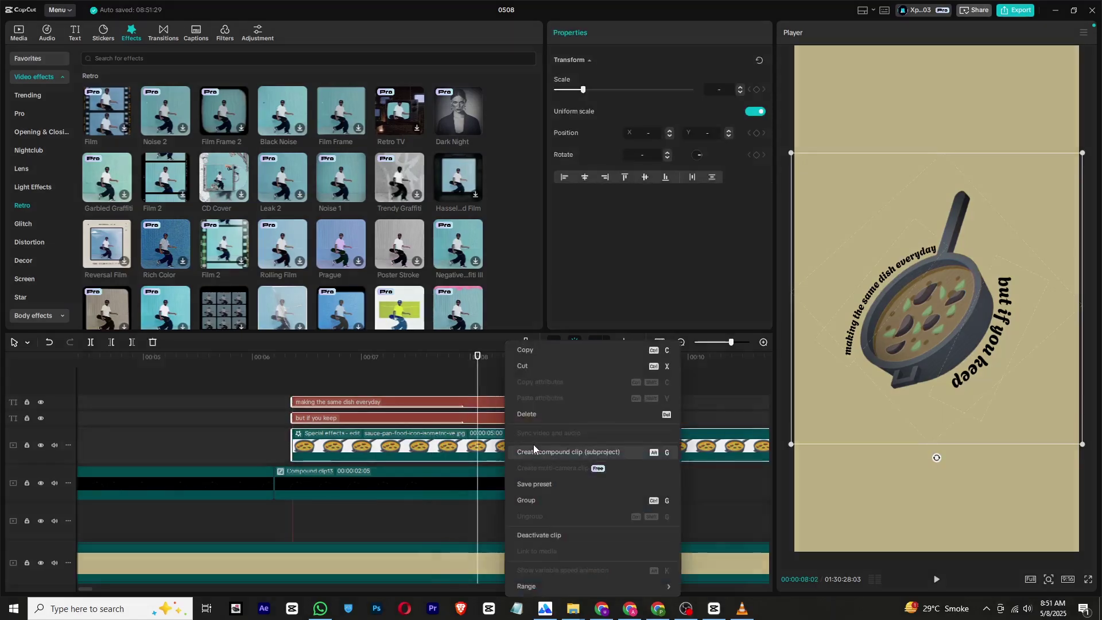
left_click(534, 451)
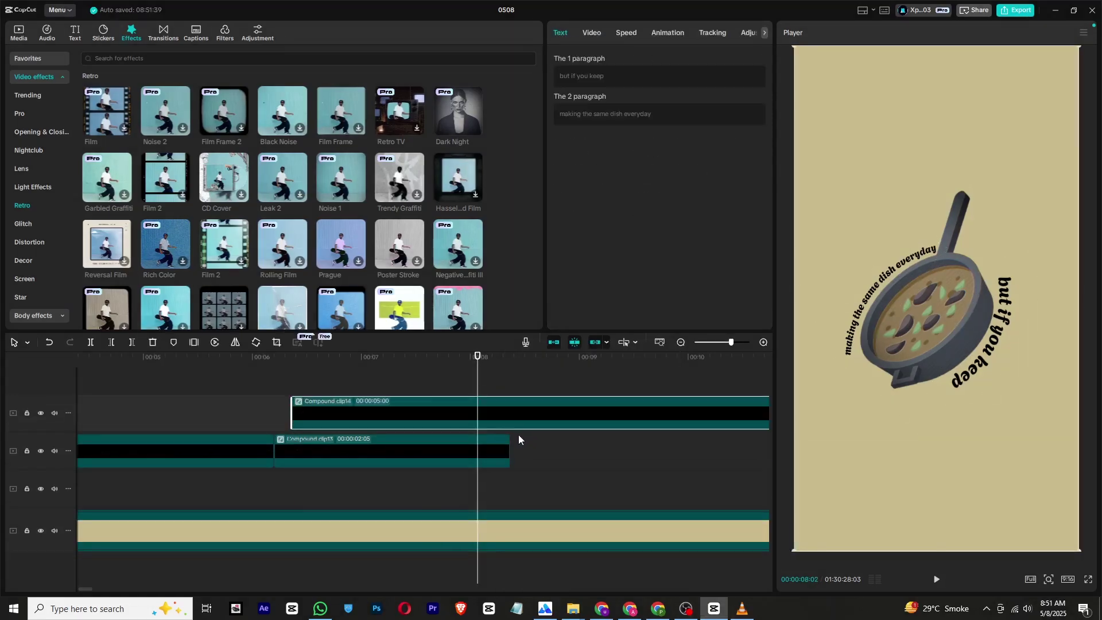
left_click(90, 343)
Apply the Zoom 1 In animation to the first part of the split saucepan compound clip and lengthen its duration.
left_click_drag(362, 356, 301, 381)
left_click(348, 417)
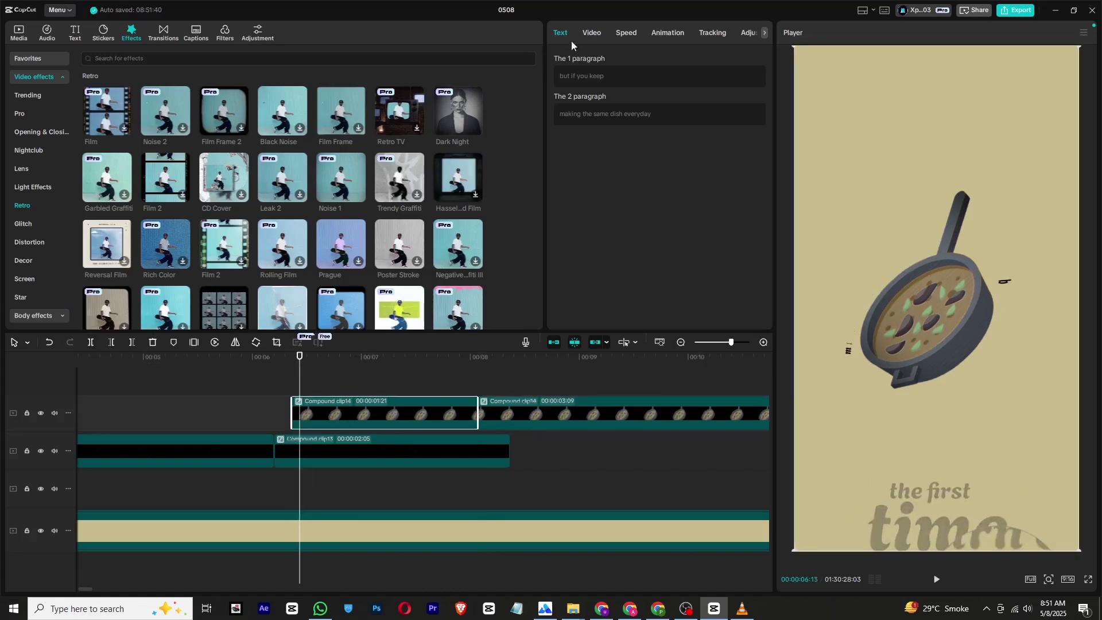
left_click(655, 33)
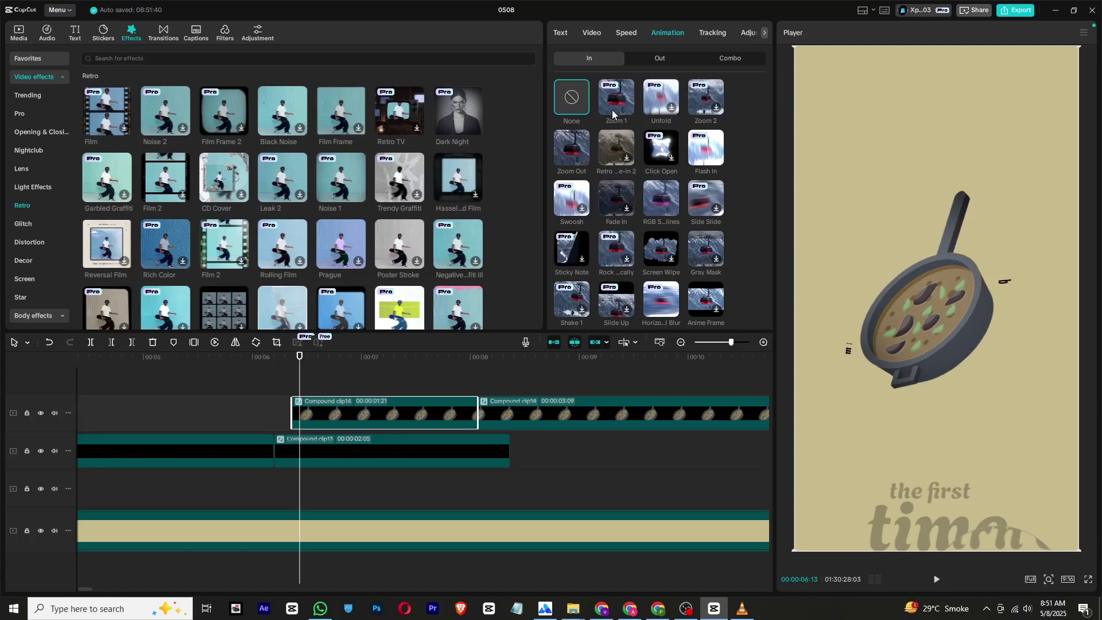
left_click(613, 100)
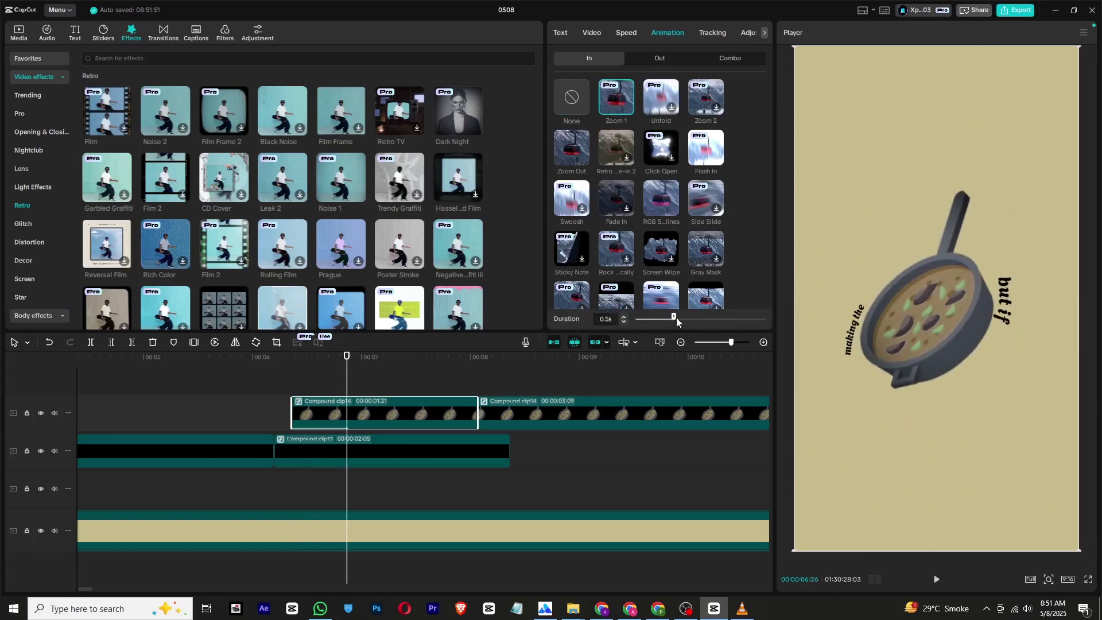
left_click(219, 371)
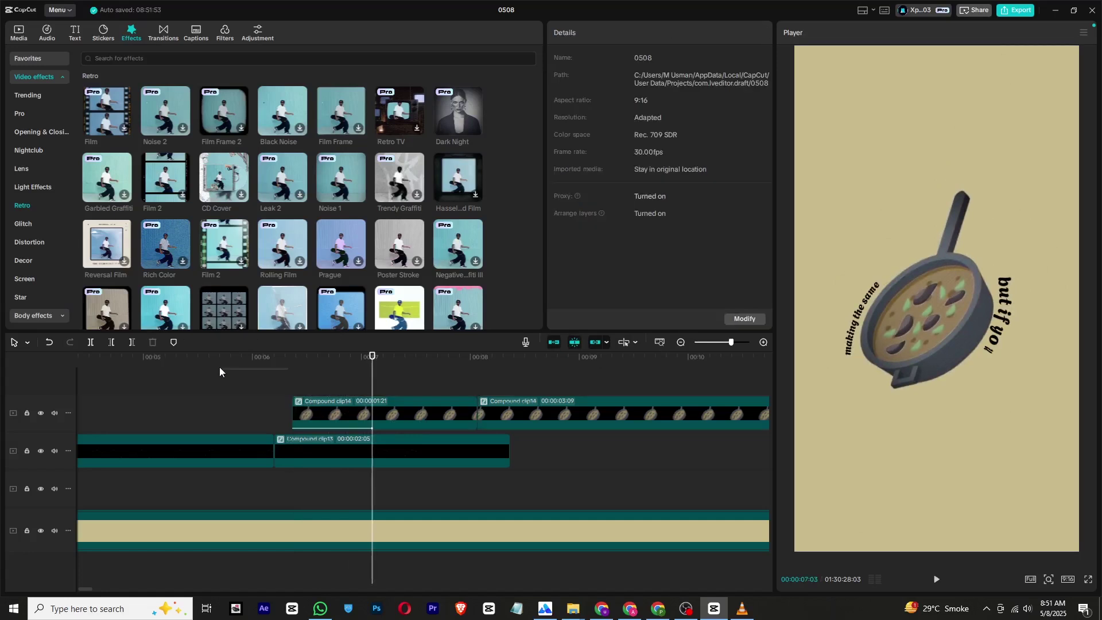
Place the pesto frying pan image on a track above the second saucepan compound clip and remove its background with Auto removal.
left_click(19, 33)
left_click_drag(349, 109, 477, 376)
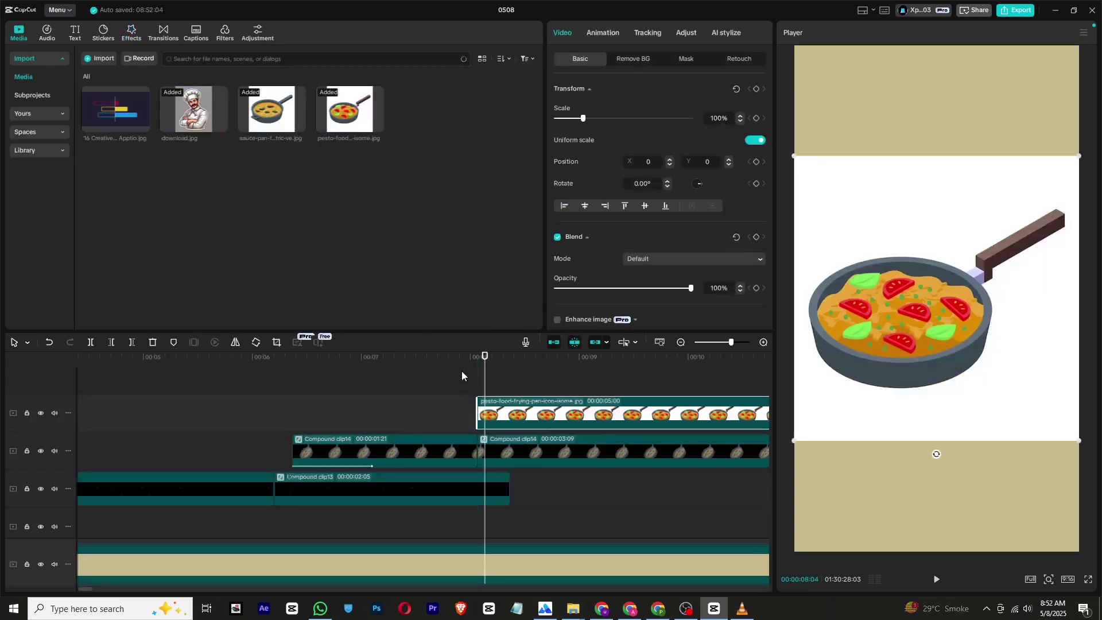
left_click(477, 362)
left_click(625, 59)
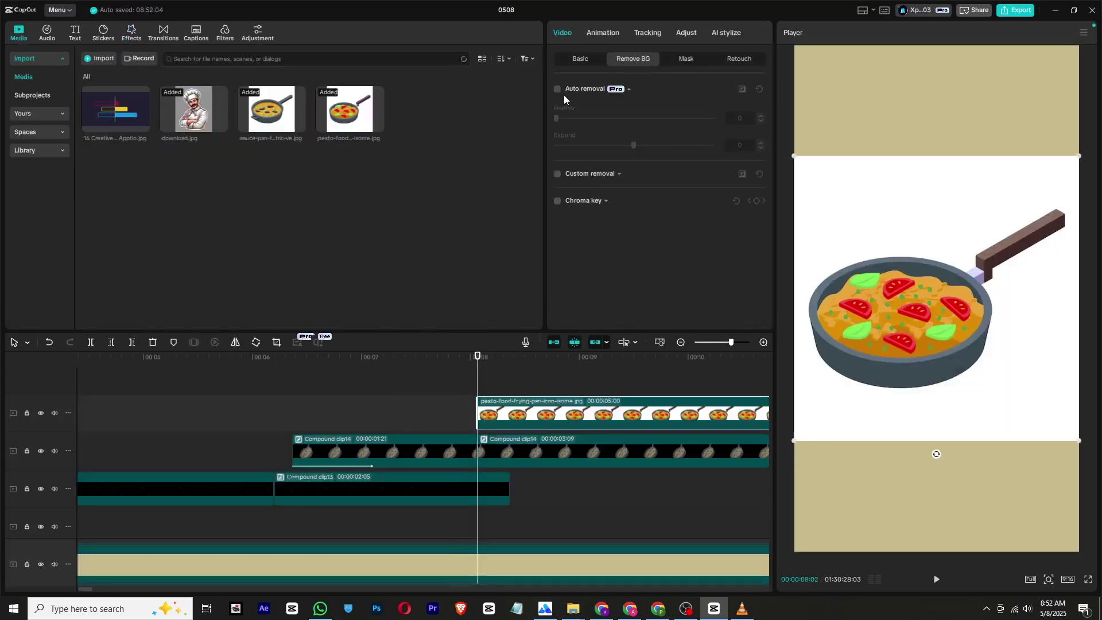
left_click(558, 90)
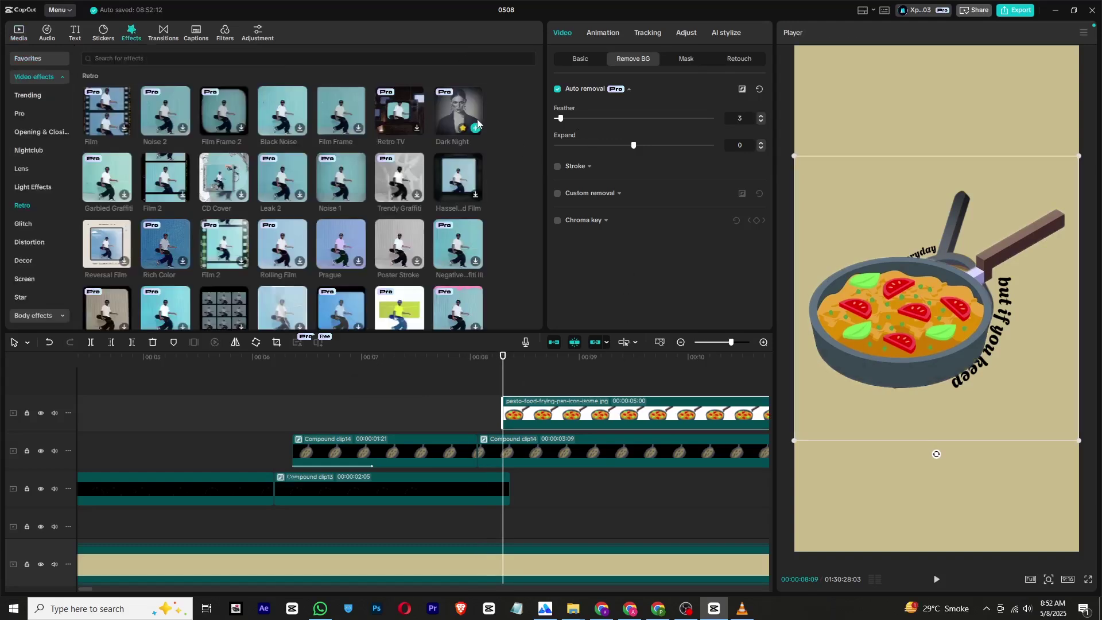
Apply the Dark Night effect to the pesto pan clip with Filters 46, Texture 65 and Range 72.
left_click_drag(462, 122, 523, 411)
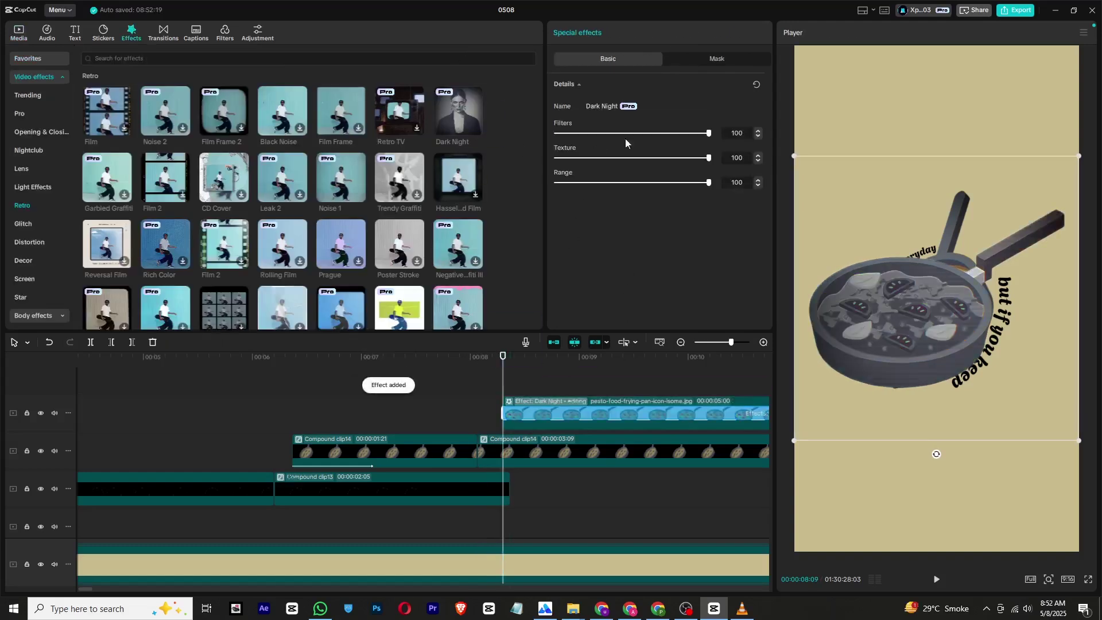
left_click(626, 133)
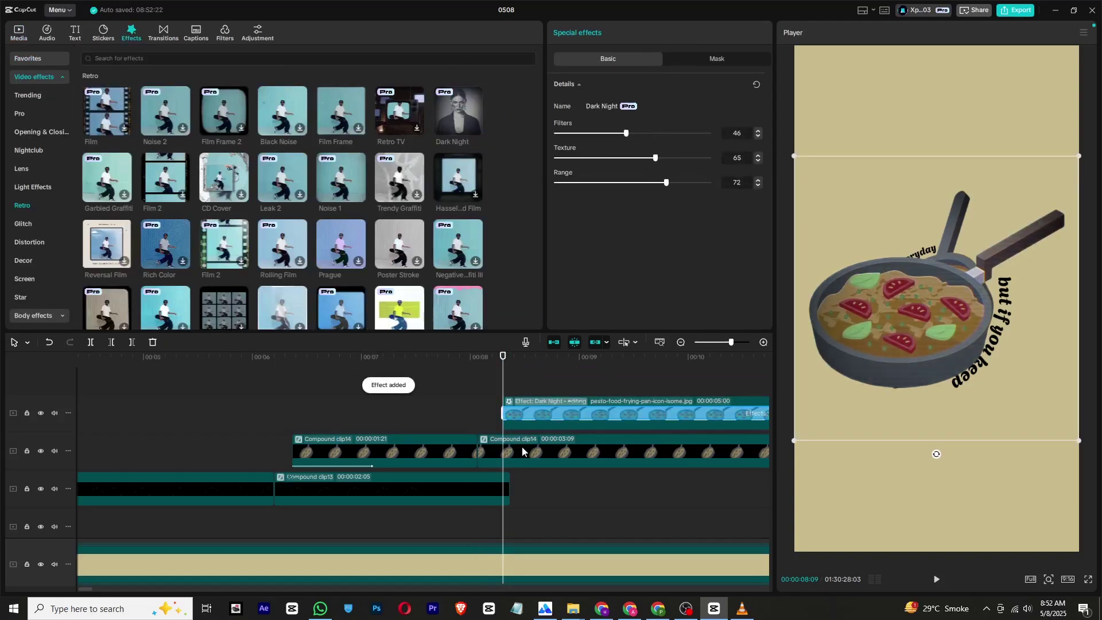
left_click(19, 33)
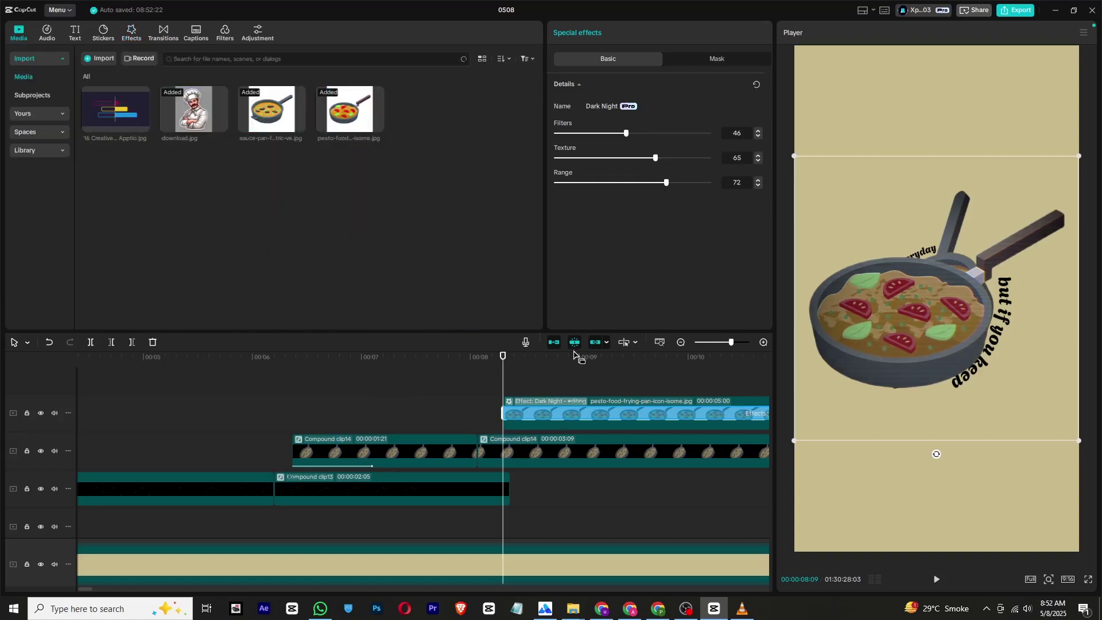
Scale the pesto pan to 80%, rotate it to -43.13° and move it to Y 98 so it covers the saucepan.
left_click(570, 405)
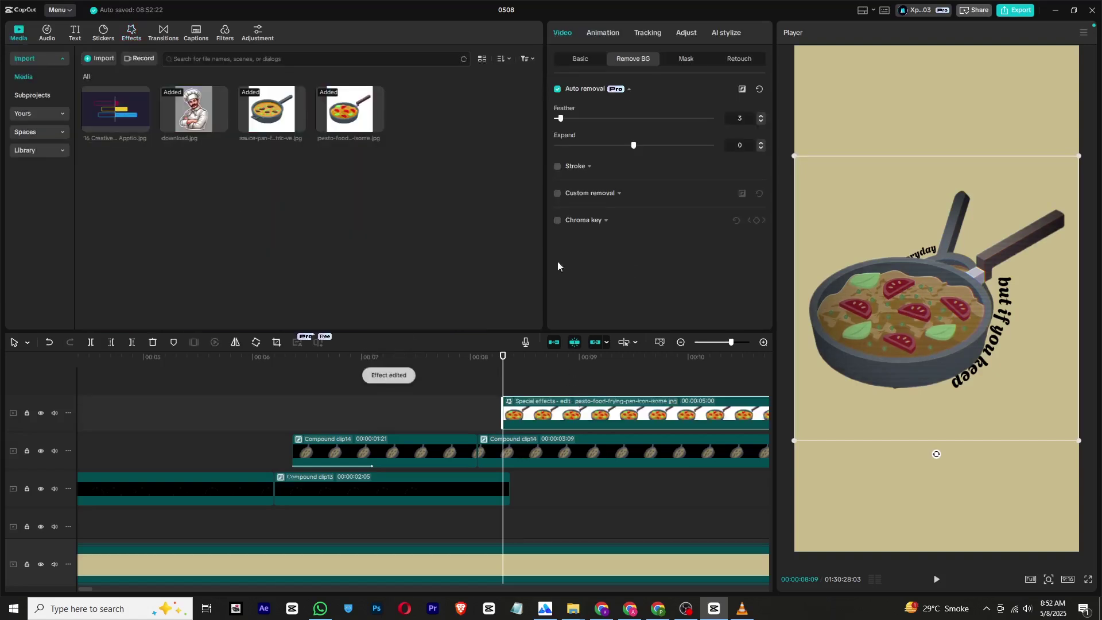
left_click(581, 59)
left_click_drag(584, 174, 577, 176)
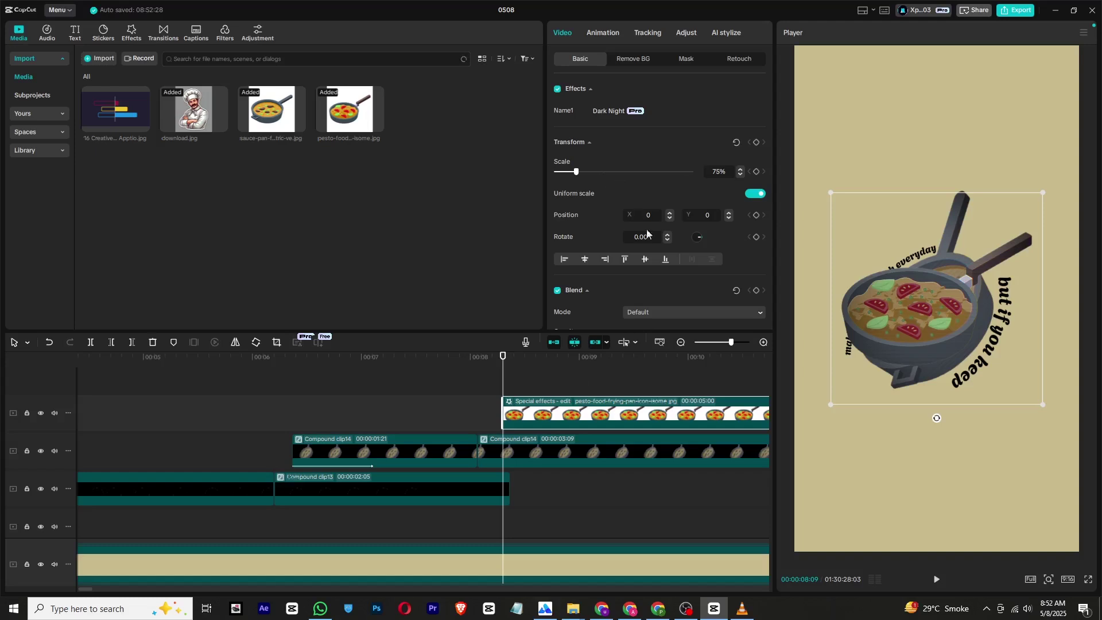
left_click_drag(937, 429, 983, 352)
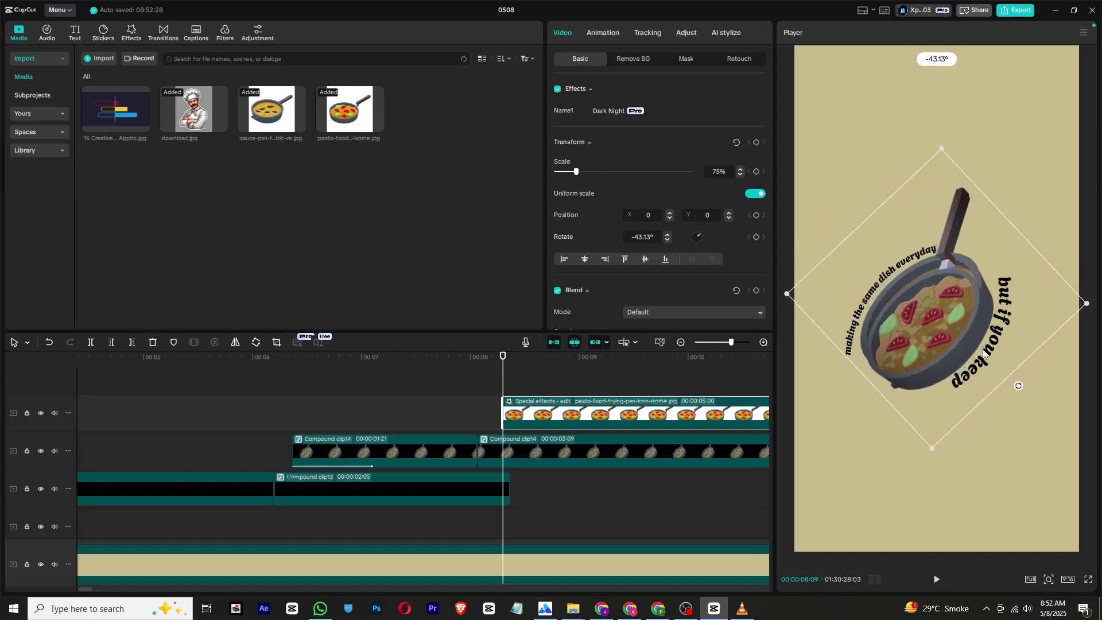
left_click(741, 170)
left_click(741, 170)
left_click(742, 170)
left_click(742, 170)
left_click(741, 170)
left_click_drag(927, 311, 934, 298)
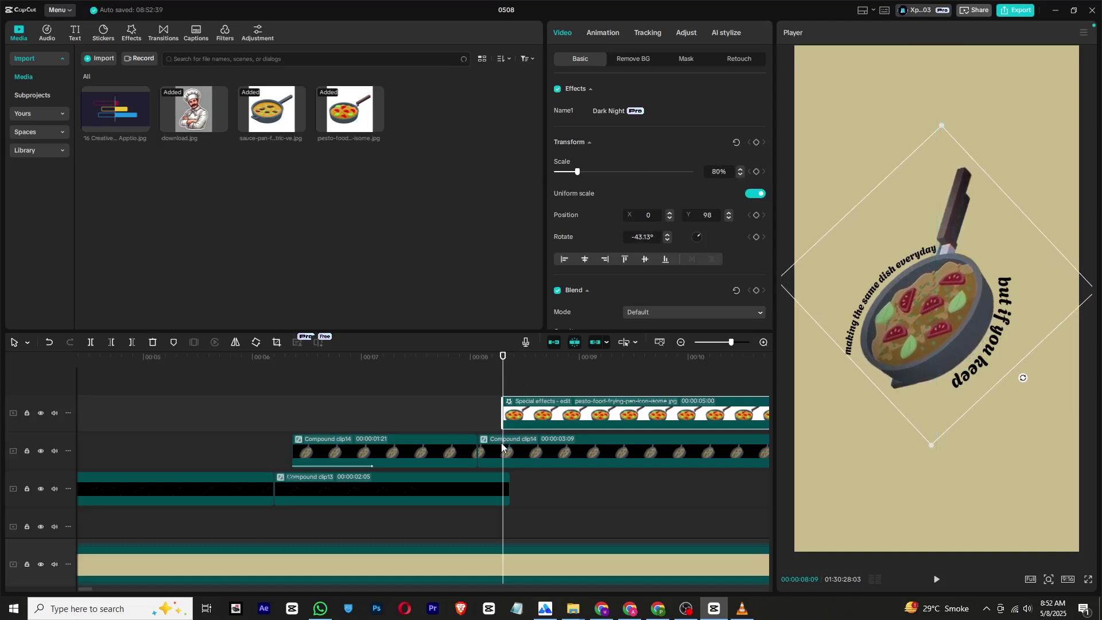
Cut off the saucepan compound clip after 00:00:08:09 and put the pesto pan clip directly behind it on the same track.
left_click(502, 447)
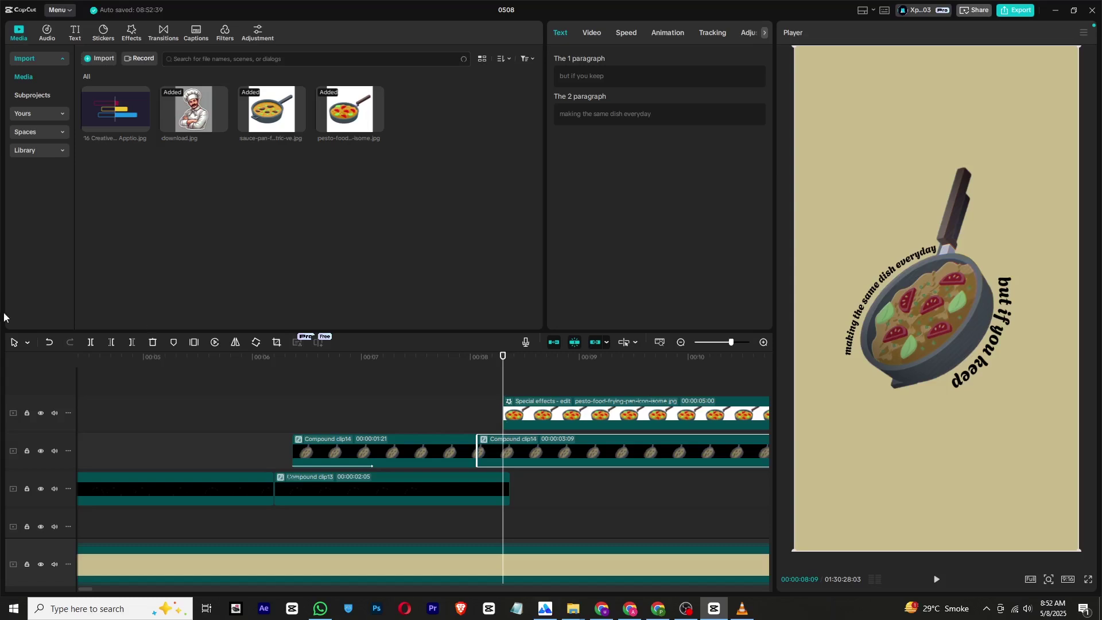
left_click(89, 343)
key("Delete")
left_click(572, 421)
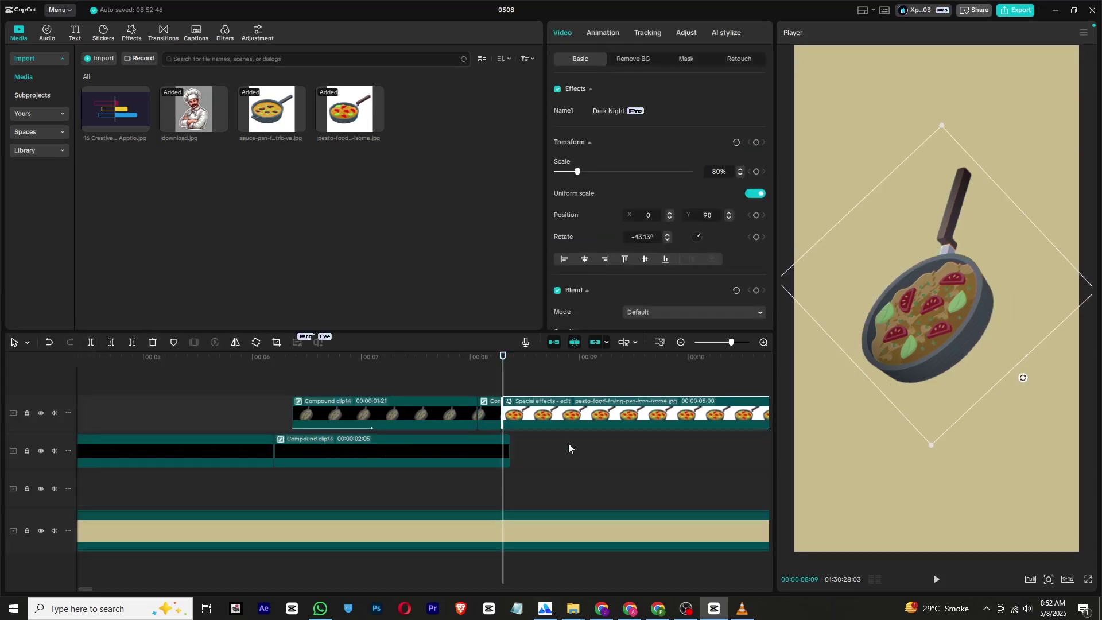
Add a Mix transition with duplicate frames at the cut between the saucepan compound and the pesto pan clip, and play it back.
left_click(133, 33)
left_click(163, 34)
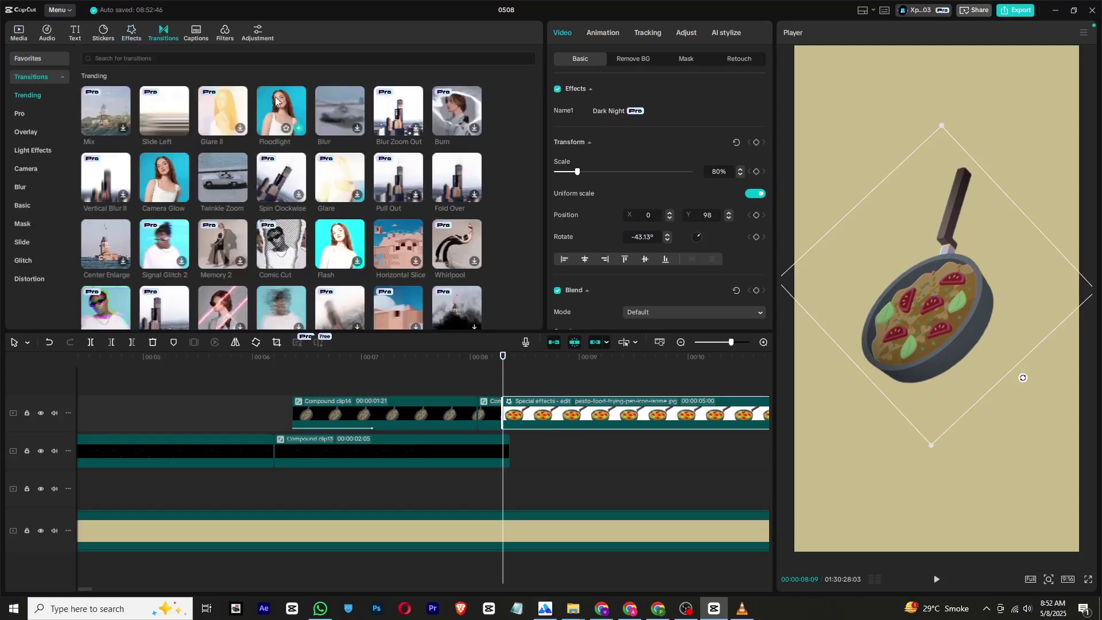
left_click(505, 367)
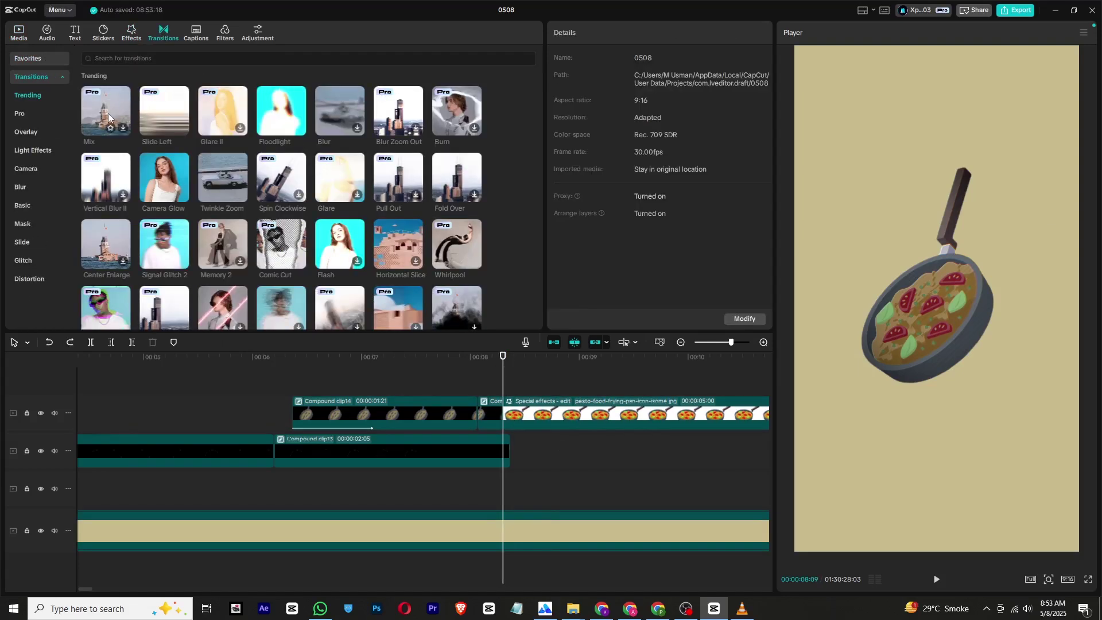
left_click_drag(108, 112, 504, 410)
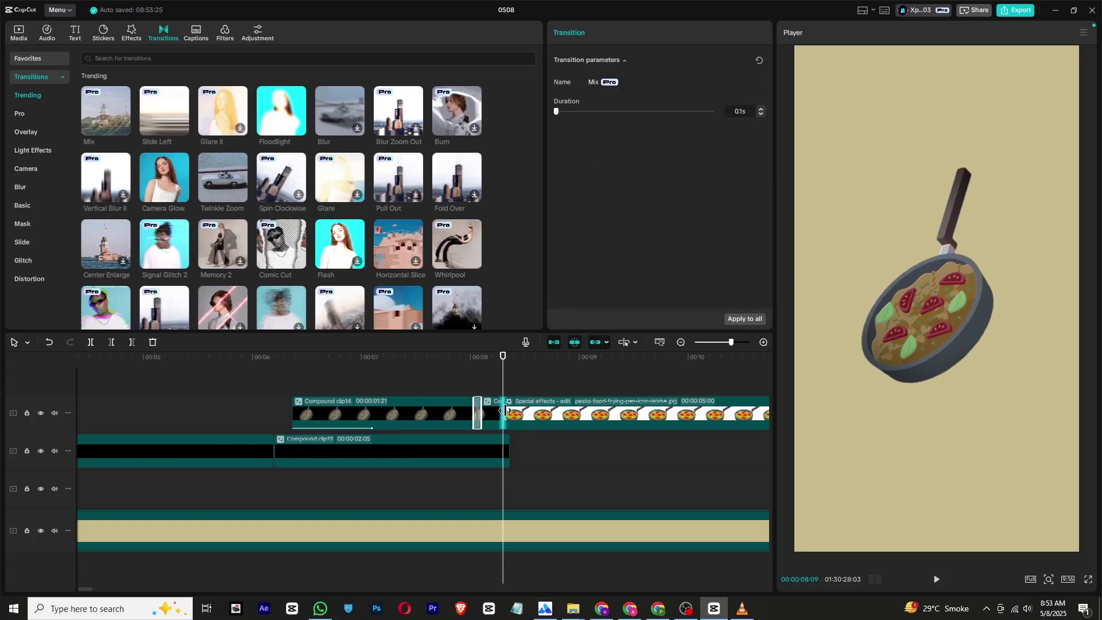
key("ctrl+z")
scroll(526, 422, "up", 3)
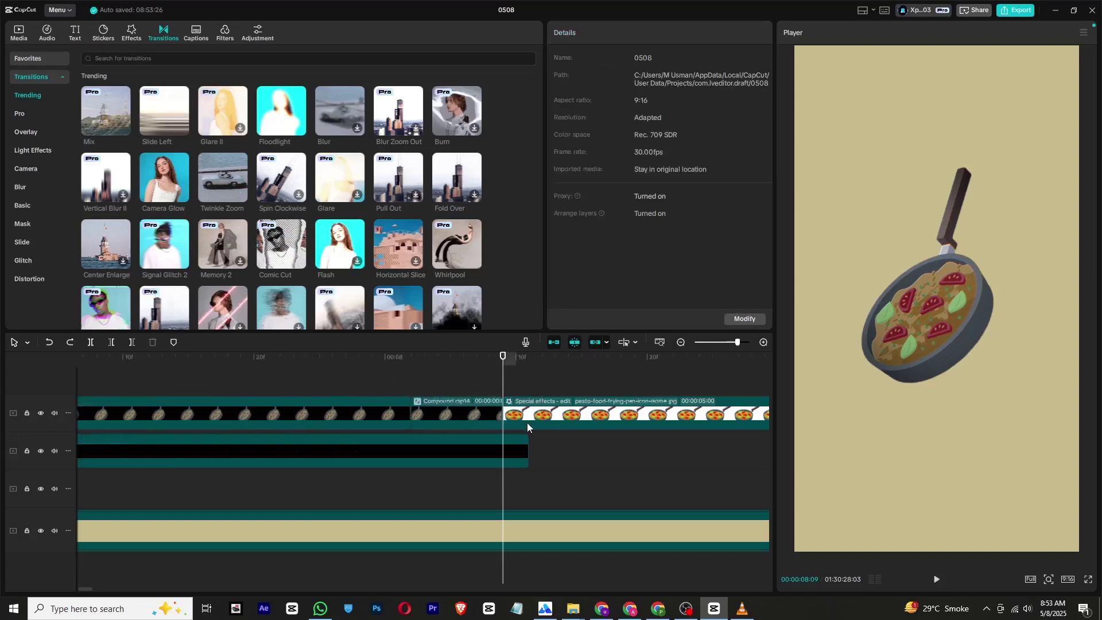
left_click_drag(118, 123, 505, 418)
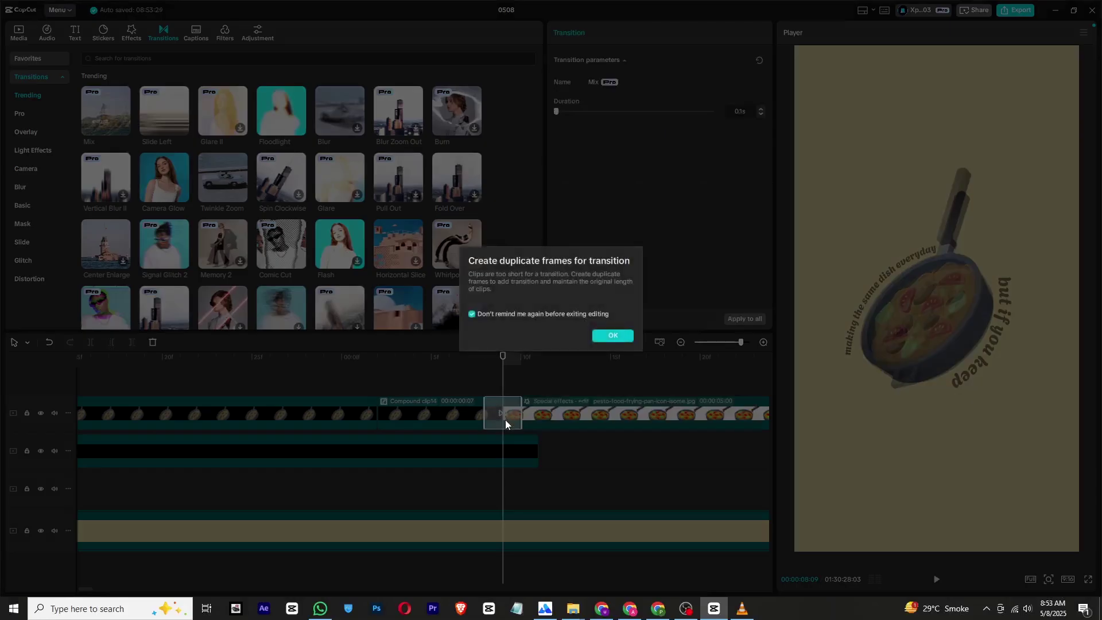
left_click(616, 339)
left_click(464, 358)
key("space")
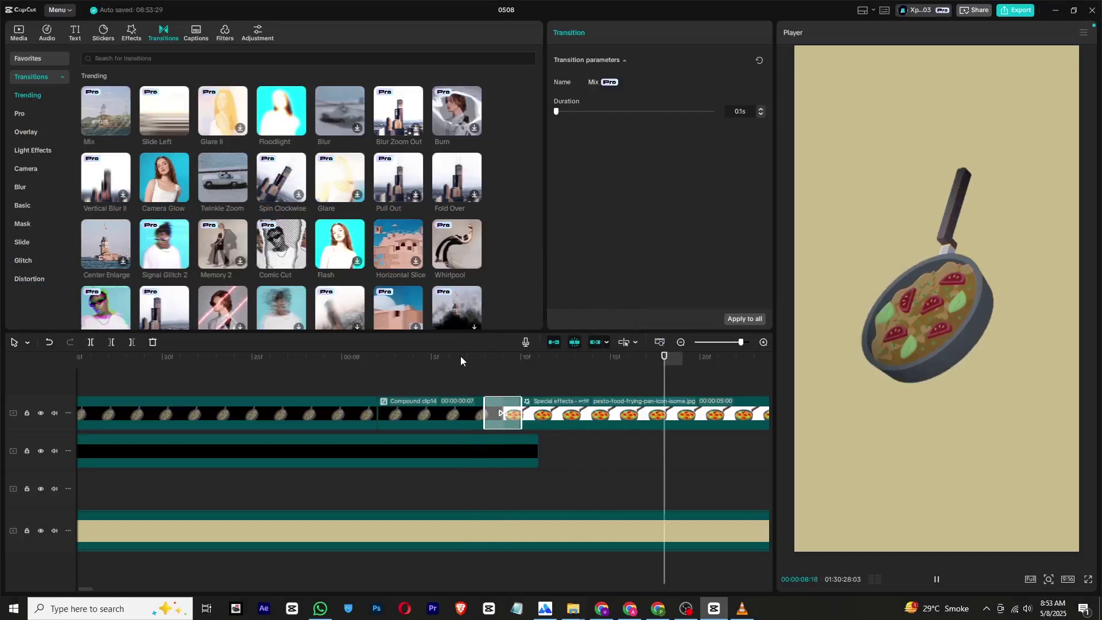
key("space")
Add a default text clip on a track above, starting at the cut to the pesto pan clip.
scroll(515, 395, "down", 3)
left_click_drag(613, 360, 639, 363)
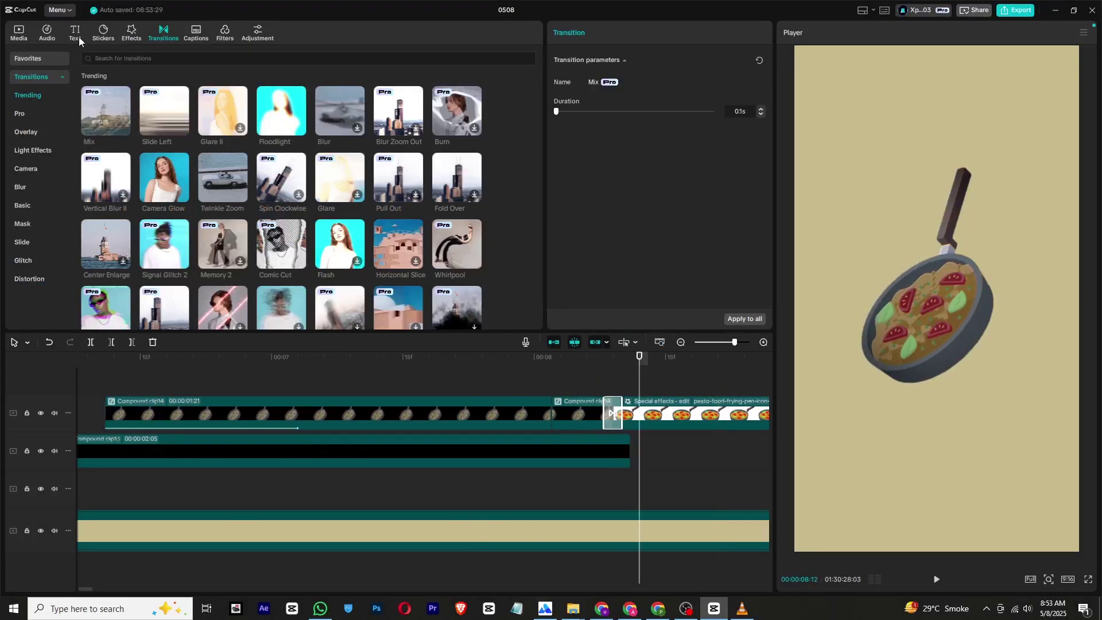
left_click(79, 40)
left_click_drag(106, 76, 611, 385)
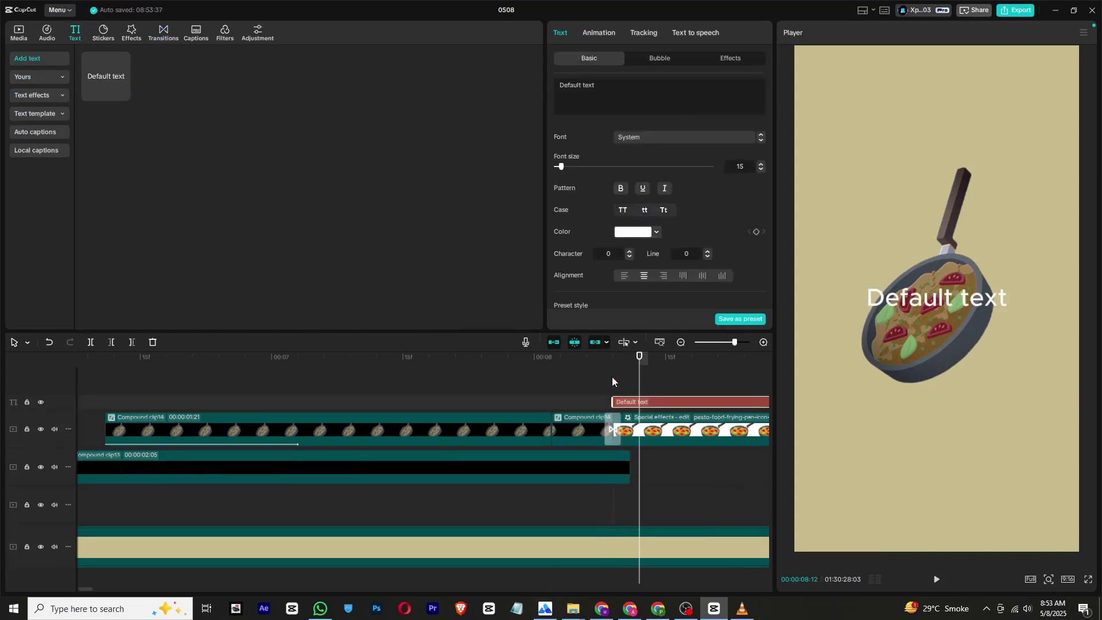
Change the default text to "master" and duplicate the clip onto a track above for the word "it".
double_click(939, 305)
type("master")
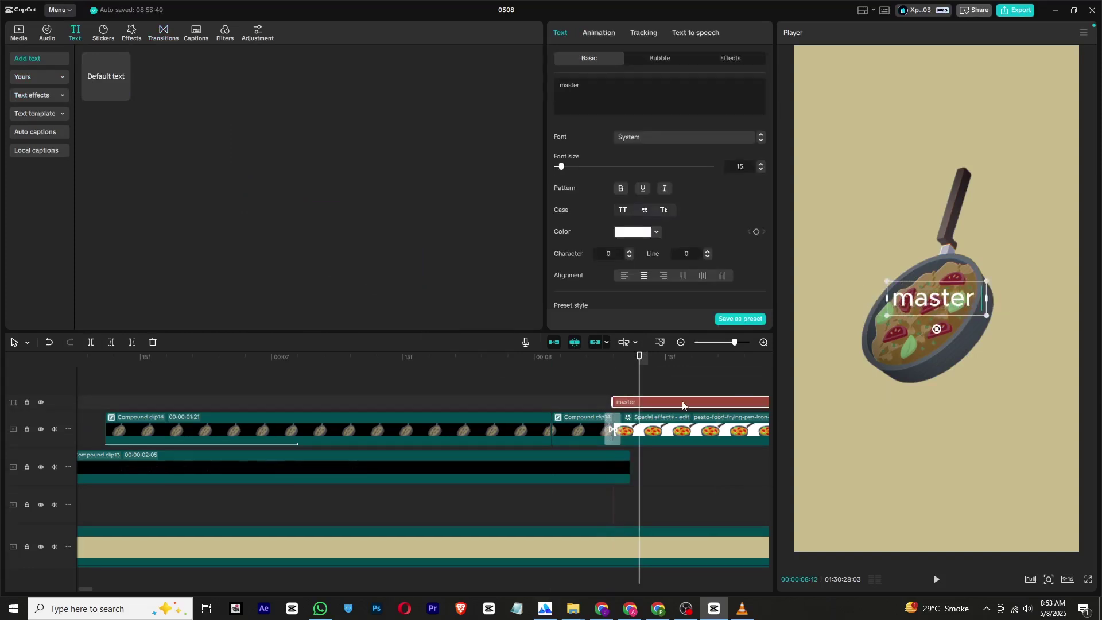
left_click_drag(682, 405, 684, 367, "alt")
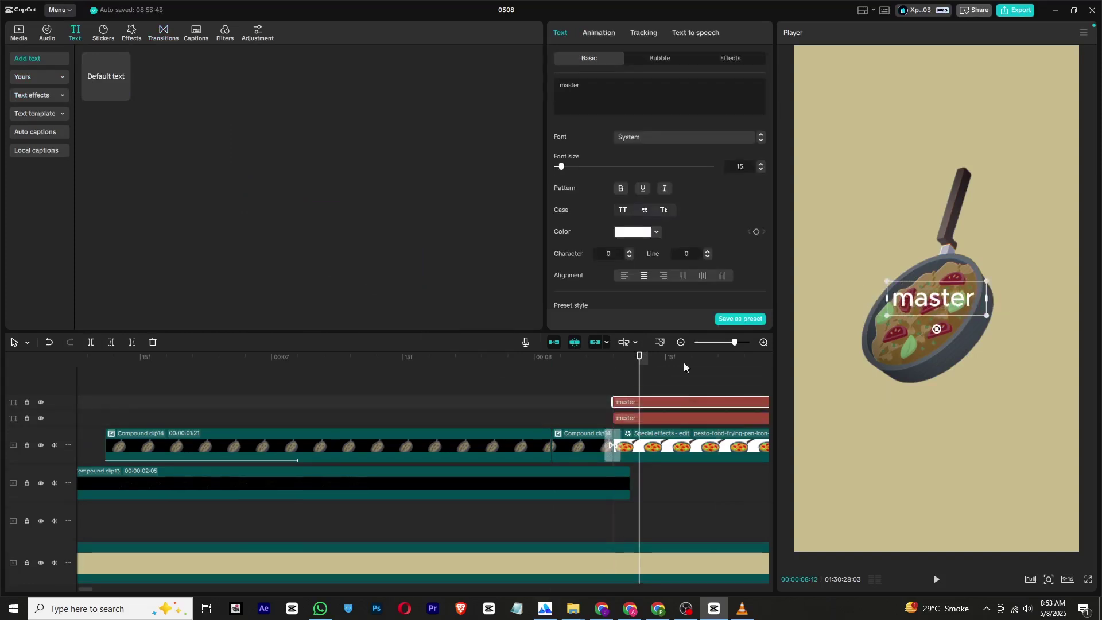
Set the "master" text to the Agbalumo font at size 61 and move it up, centred above the pan.
left_click(651, 137)
left_click(660, 209)
left_click_drag(561, 166, 586, 167)
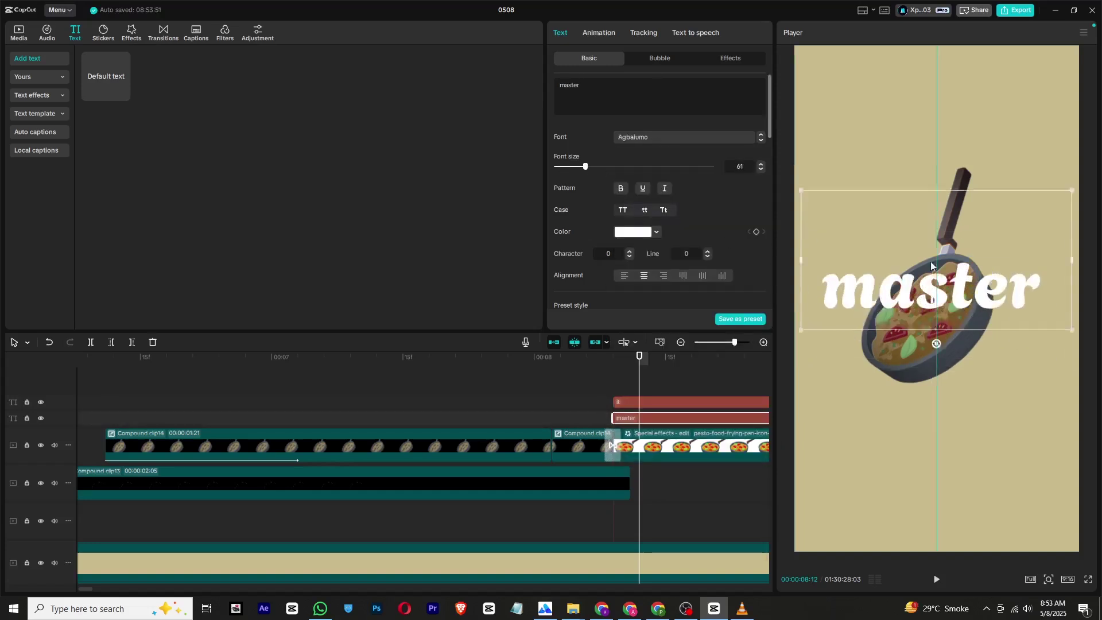
left_click_drag(939, 315, 939, 138)
Set the "it" text to italic HV-Analogue-Bold, enlarge it and place it below the end of "master".
left_click(645, 403)
left_click(642, 136)
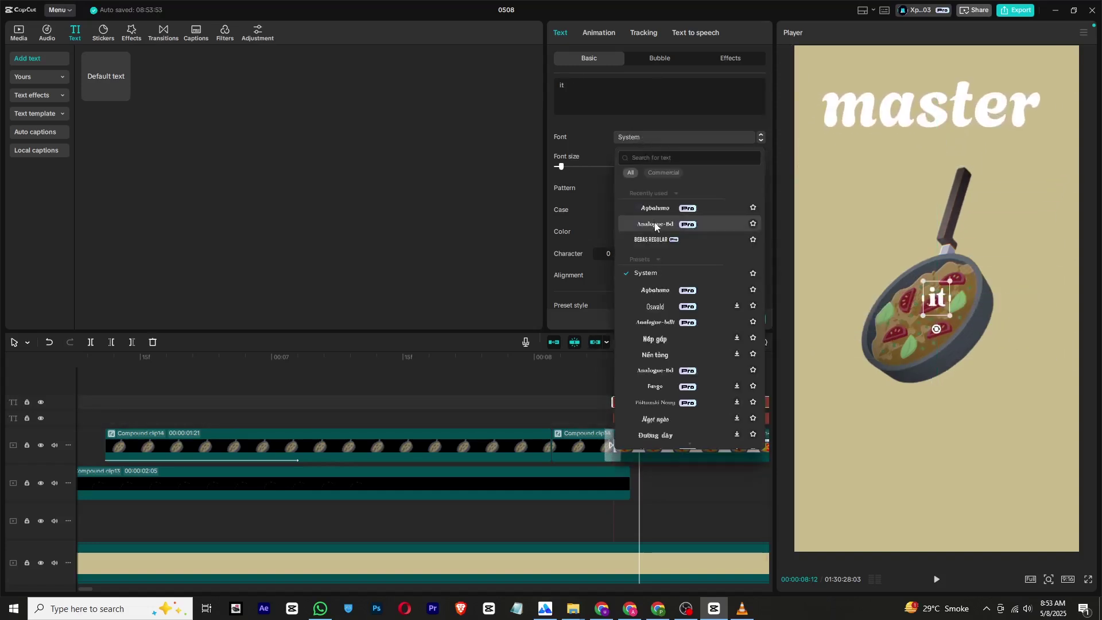
left_click_drag(951, 315, 994, 362)
left_click_drag(970, 334, 1045, 210)
Colour both the "it" and "master" texts black.
left_click(646, 235)
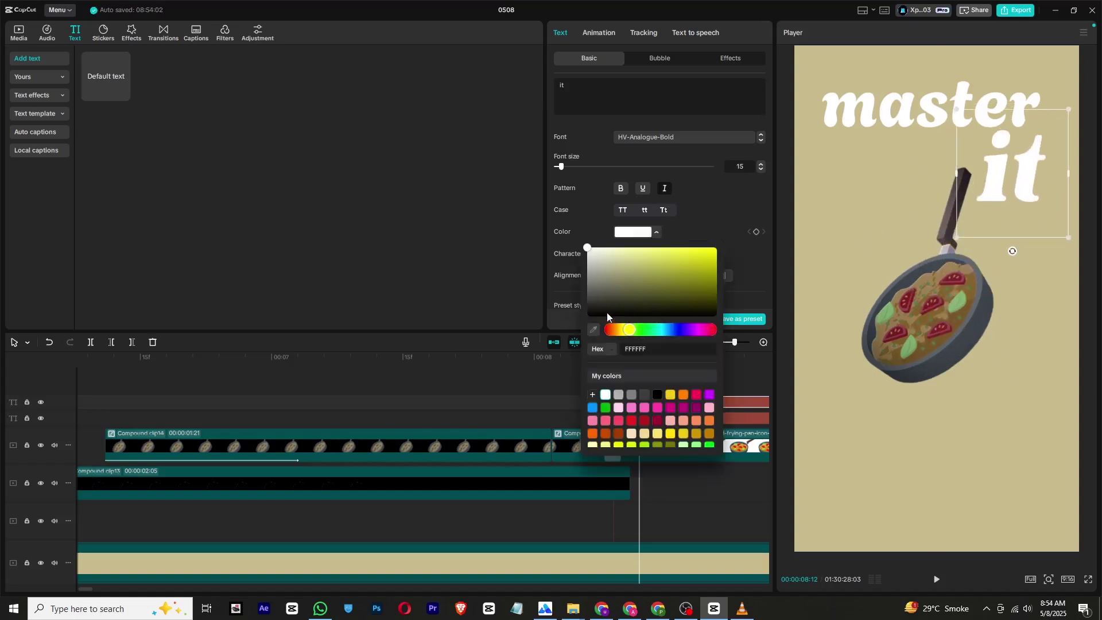
left_click(605, 316)
left_click(565, 318)
left_click(660, 418)
left_click(626, 229)
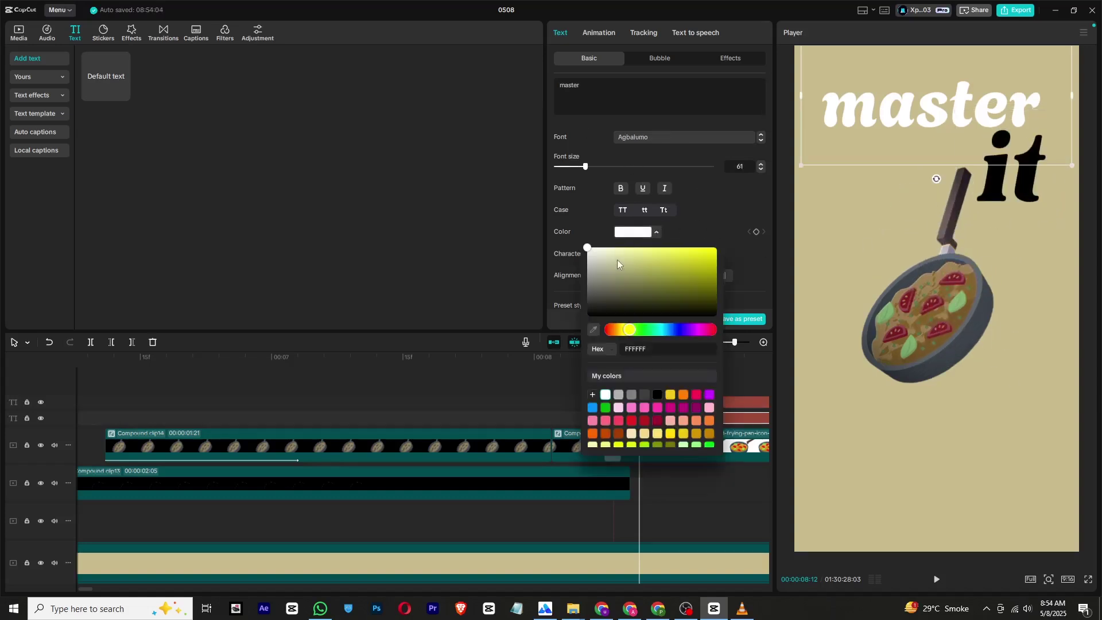
left_click(591, 391)
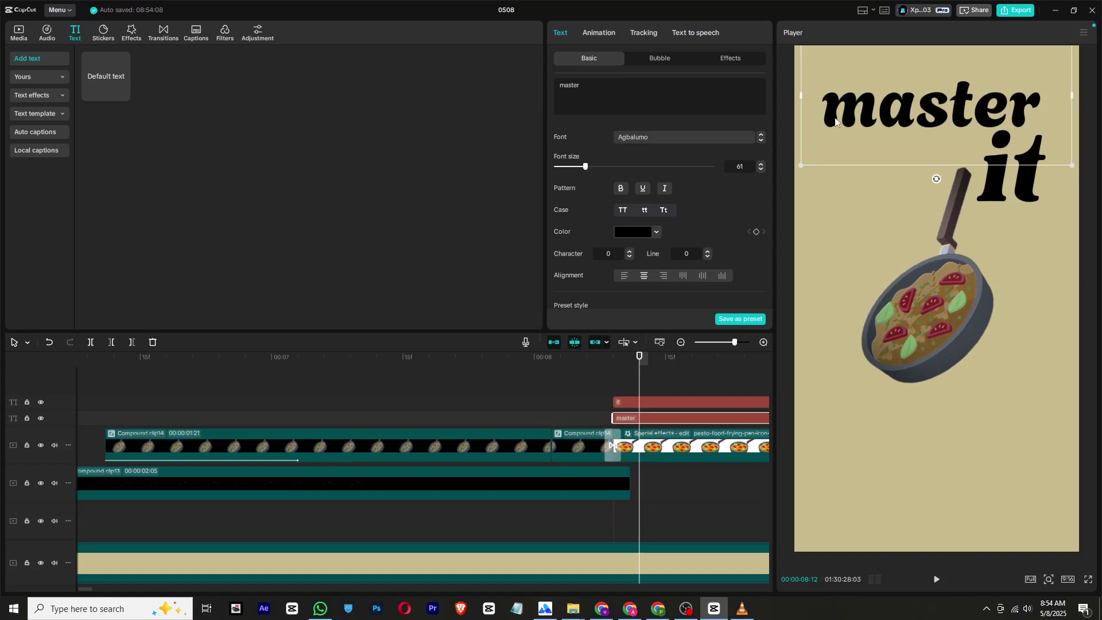
Apply the Grow In animation to "master" and the rotating letter-by-letter In animation to "it", each lasting 0.5s.
left_click(612, 33)
left_click(614, 166)
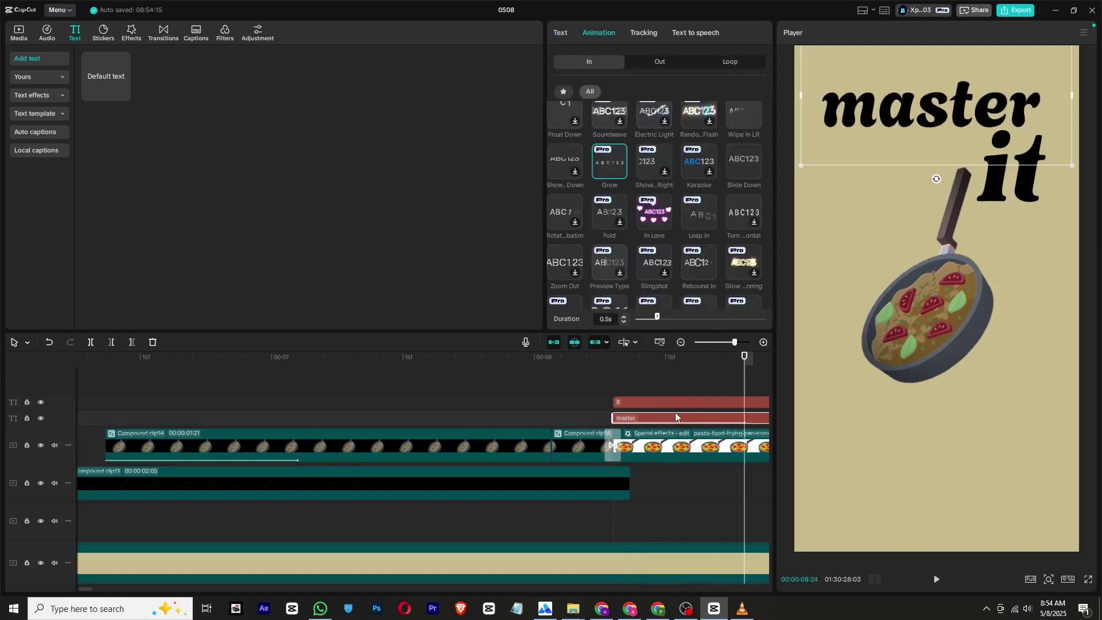
left_click(674, 403)
left_click(598, 33)
left_click(569, 212)
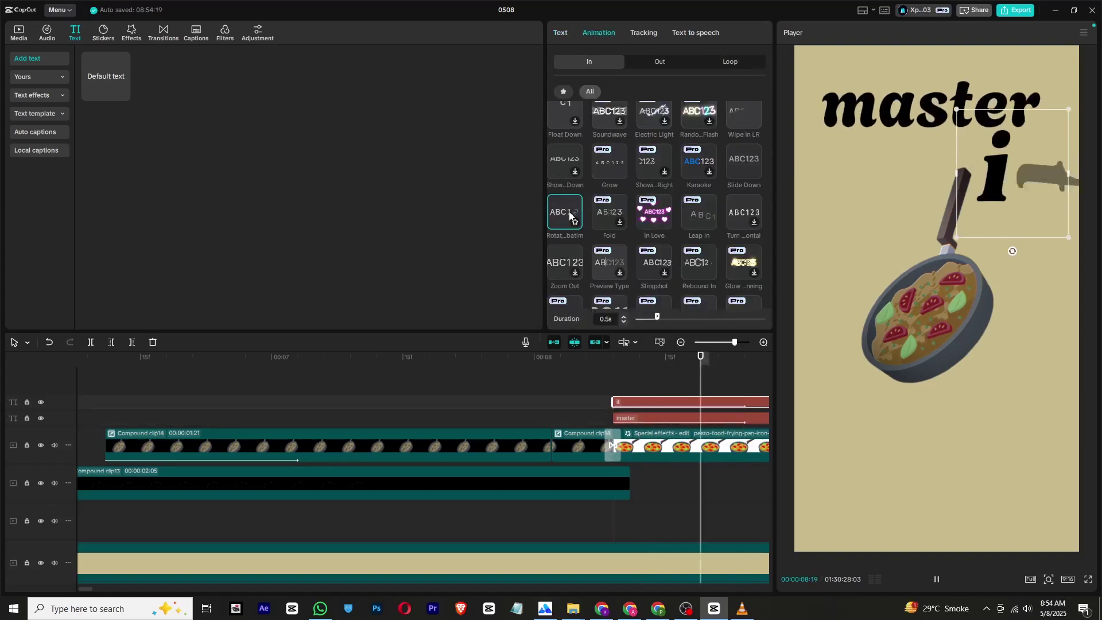
End the clips and beige background at 00:00:09:15 and combine the pesto pan with both texts into a compound clip.
scroll(753, 390, "up", 2)
scroll(716, 383, "down", 2)
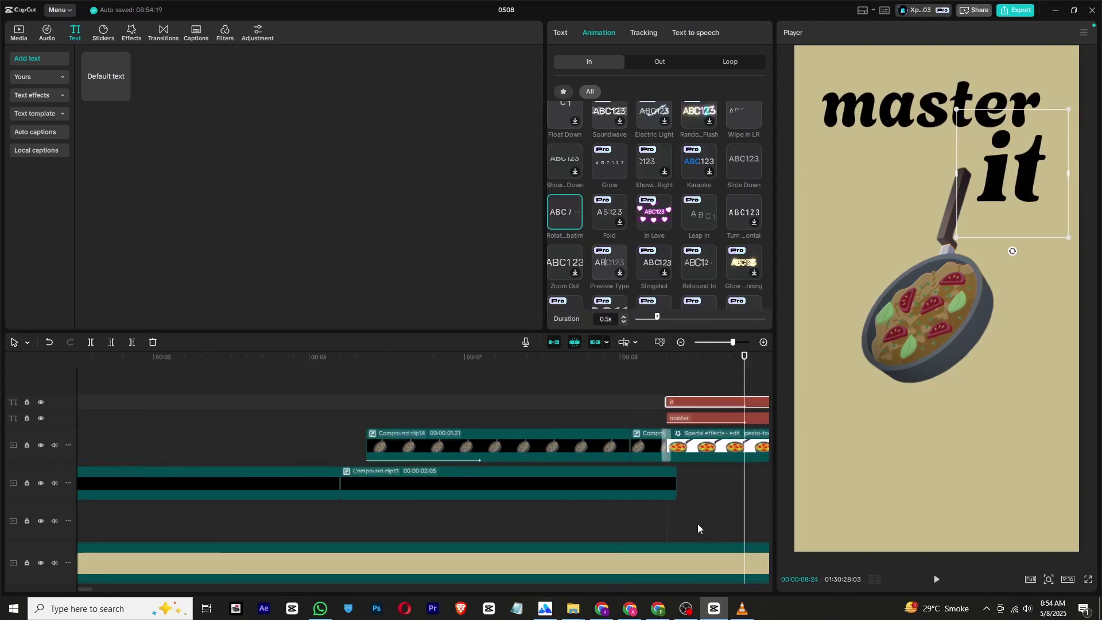
scroll(743, 399, "down", 4)
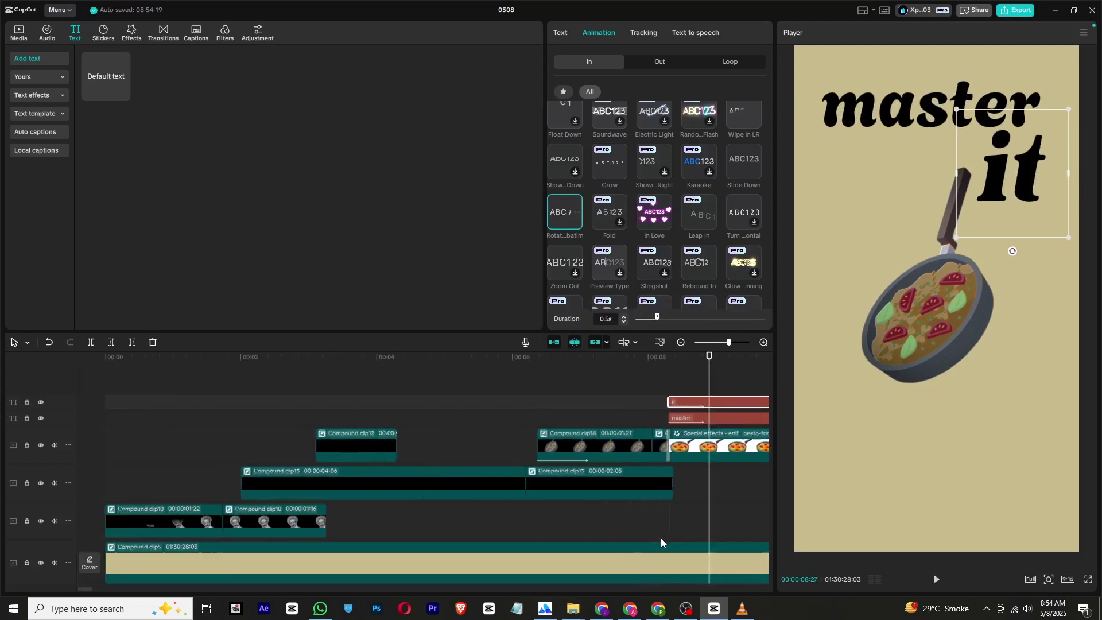
left_click(535, 377)
left_click_drag(474, 367, 494, 374)
left_click_drag(569, 377, 518, 484)
right_click(519, 445)
left_click(539, 452)
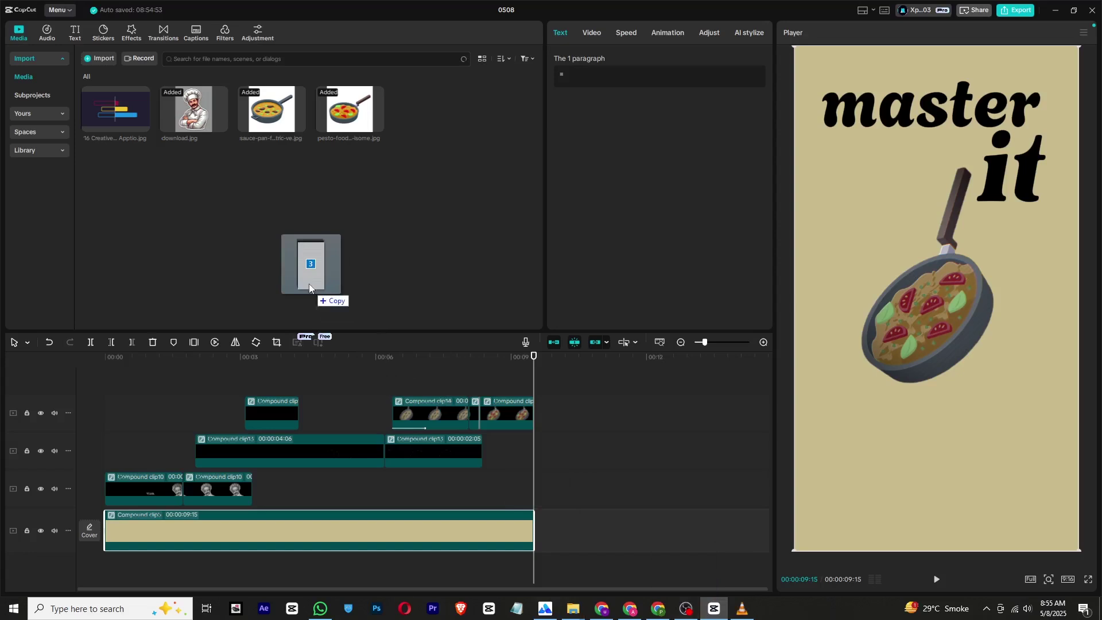
Import VHS OVERLAY.jpg, Grid 1.png and Grid 2.png, and lay the VHS overlay on a top track across the full 00:00:09:15.
left_click_drag(309, 284, 308, 283)
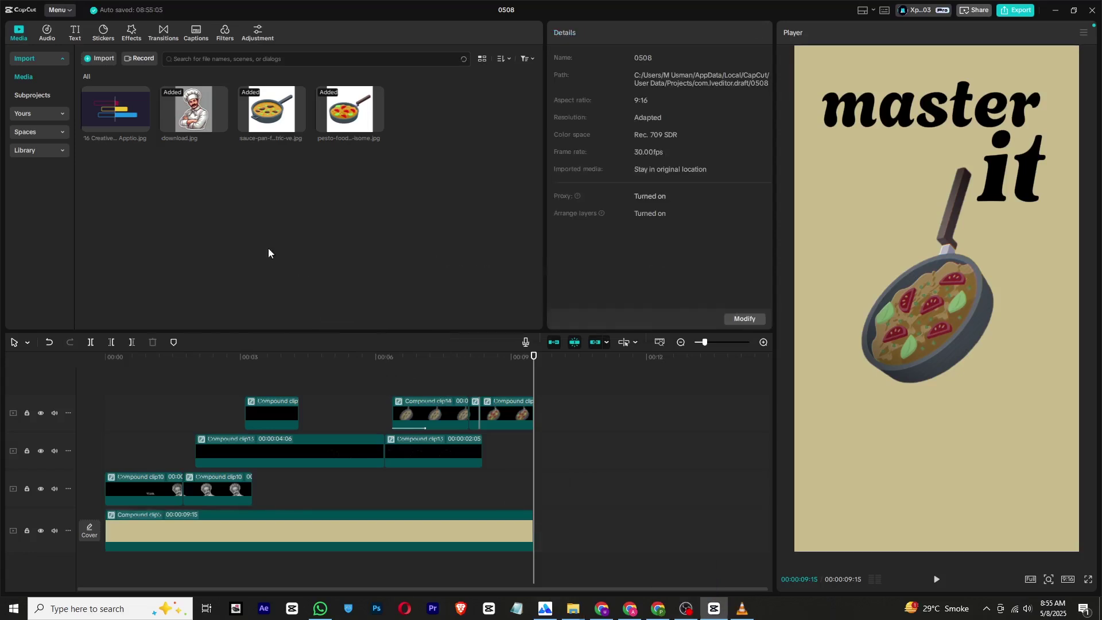
left_click_drag(431, 108, 98, 402)
left_click_drag(331, 410, 535, 426)
Set the VHS overlay's blend mode to Multiply and its opacity to 71%.
left_click(670, 258)
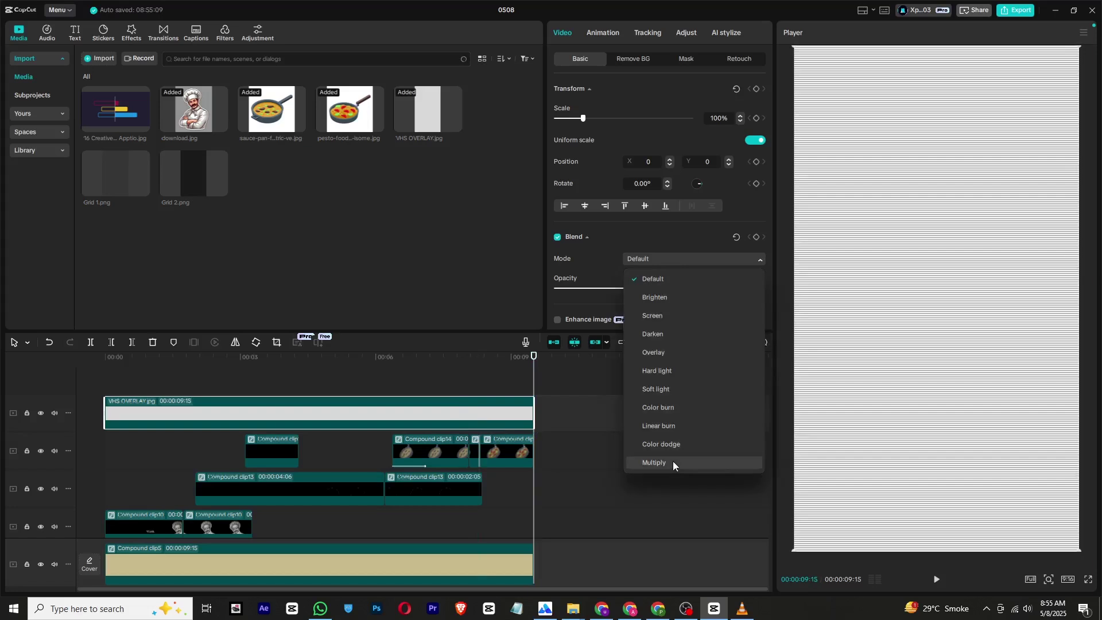
left_click(672, 460)
left_click_drag(345, 361, 281, 359)
left_click_drag(690, 288, 651, 292)
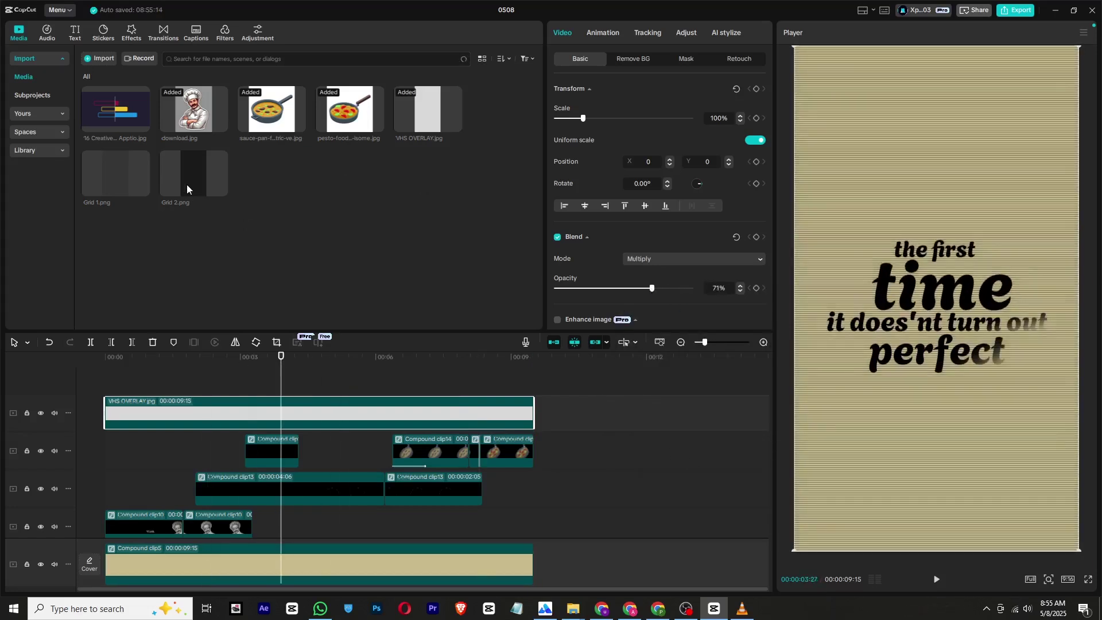
Add Grid 2.png on a track above the VHS overlay and extend it to 00:00:09:15.
left_click_drag(187, 185, 102, 382)
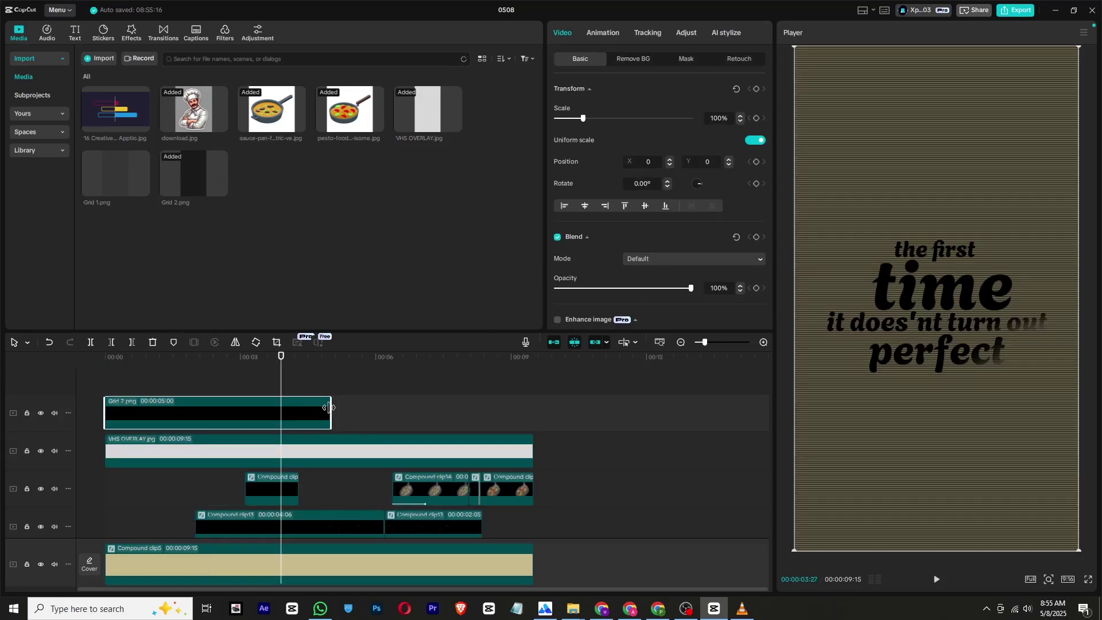
left_click_drag(329, 408, 529, 422)
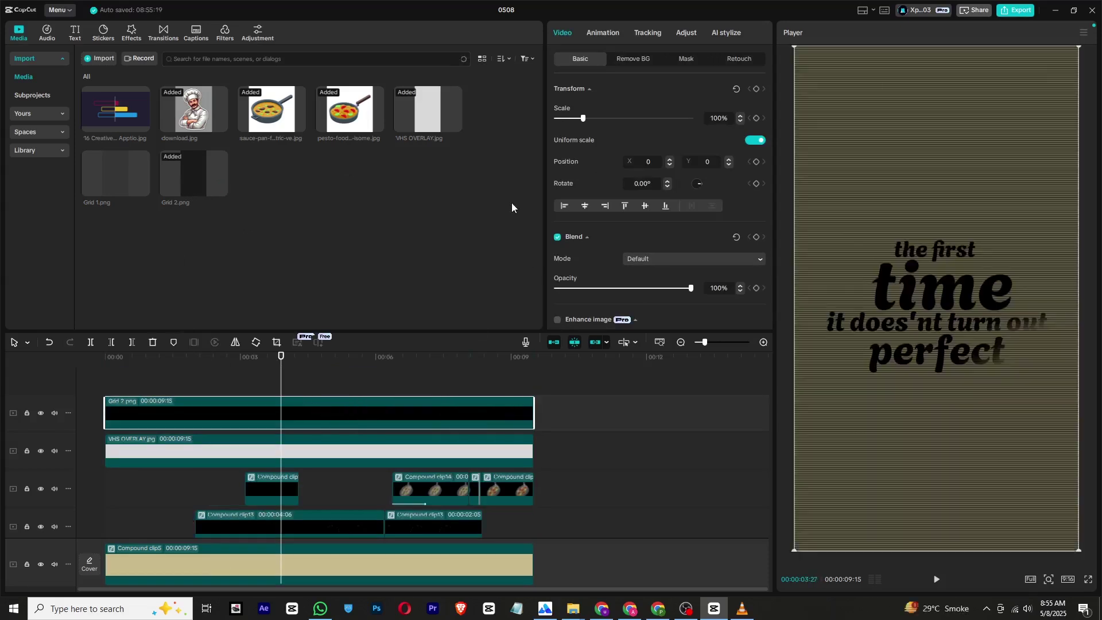
Set the Grid 2 overlay to Screen blending at 64% opacity and play the video from the start.
left_click(650, 258)
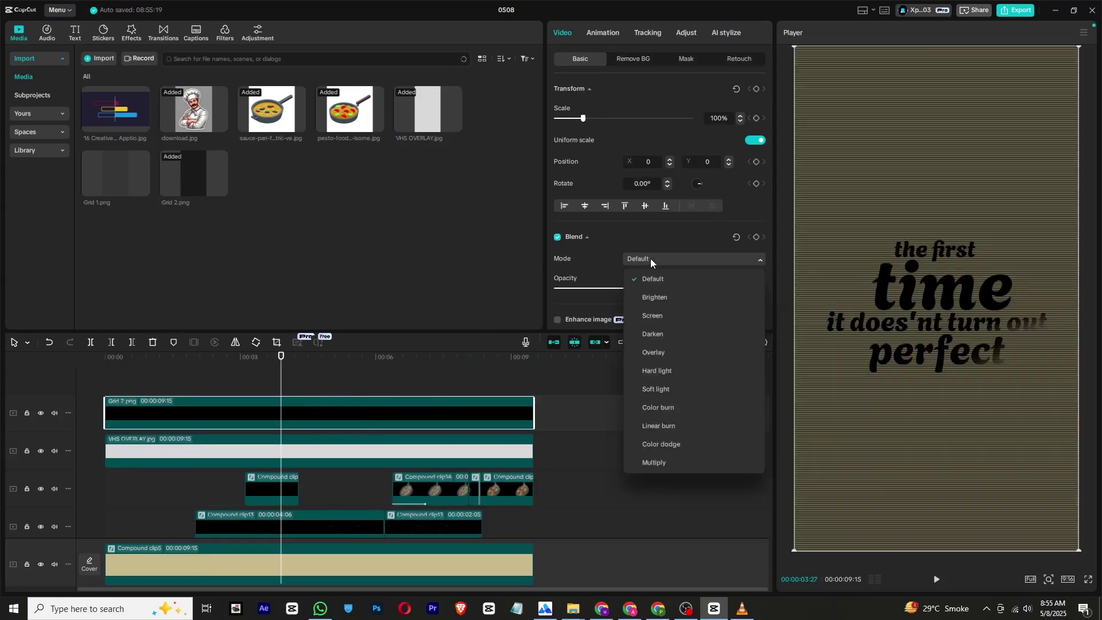
left_click(662, 315)
left_click(669, 289)
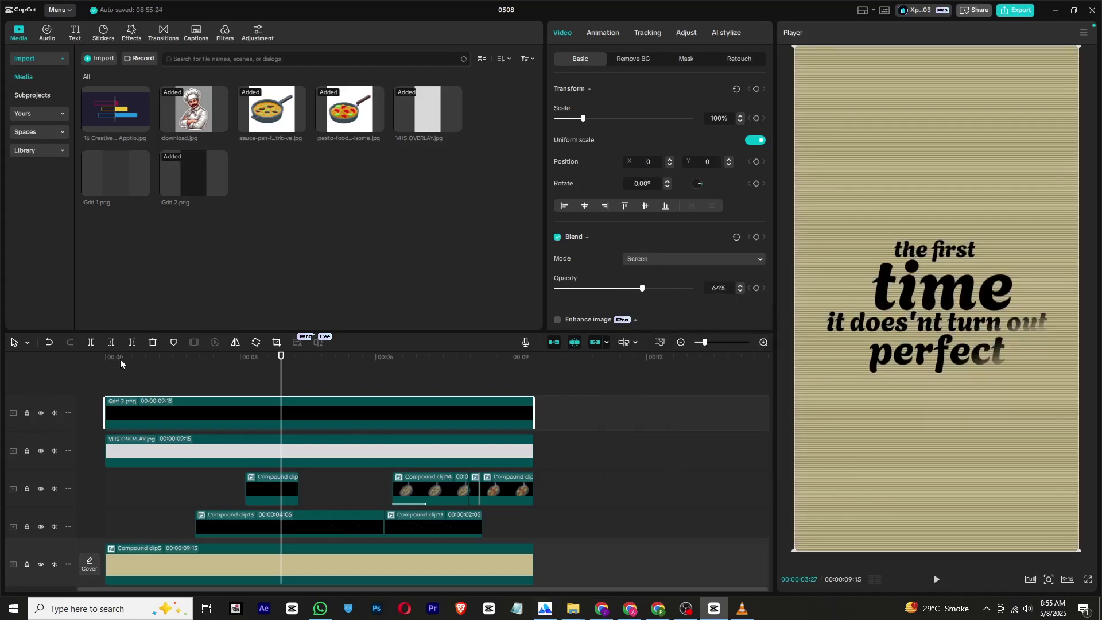
left_click_drag(119, 359, 81, 367)
key("space")
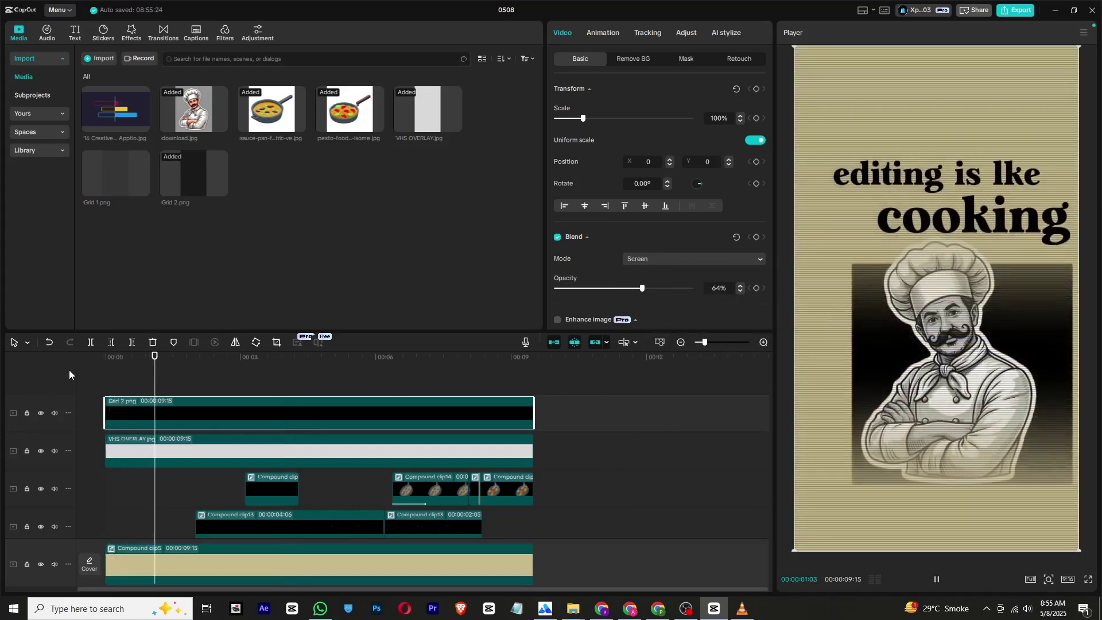